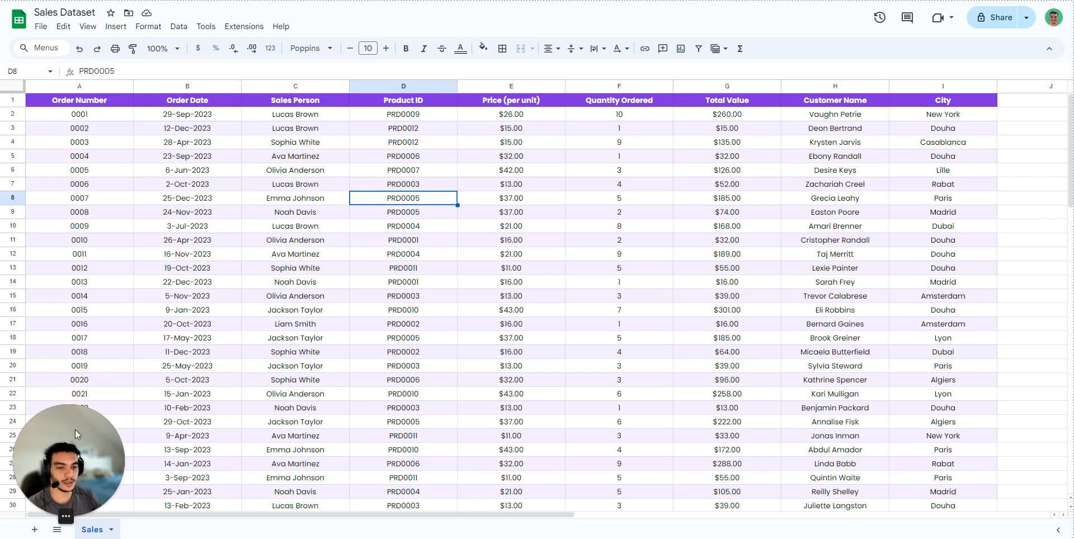
left_click_drag(75, 430, 64, 407)
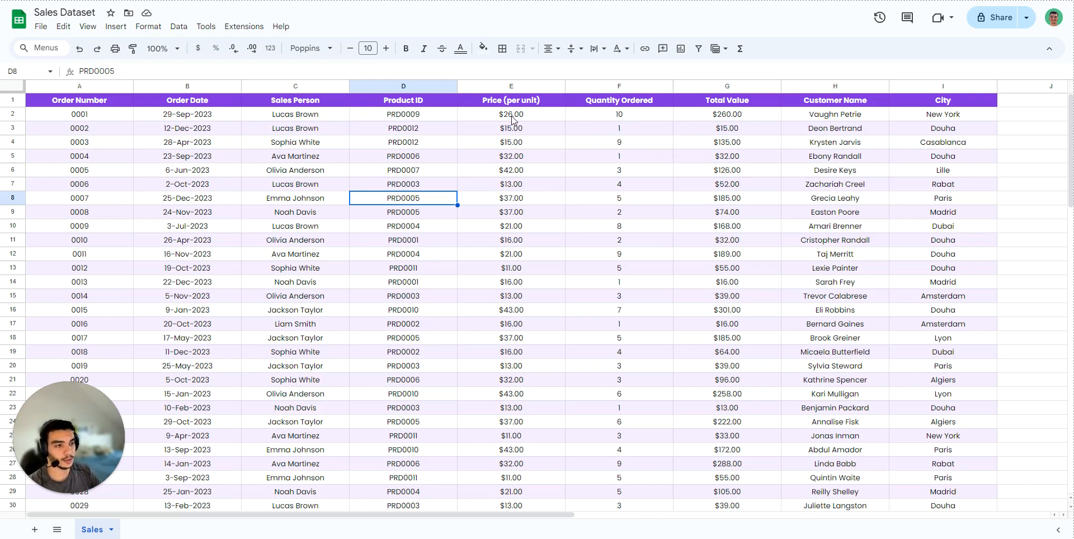
left_click(611, 115)
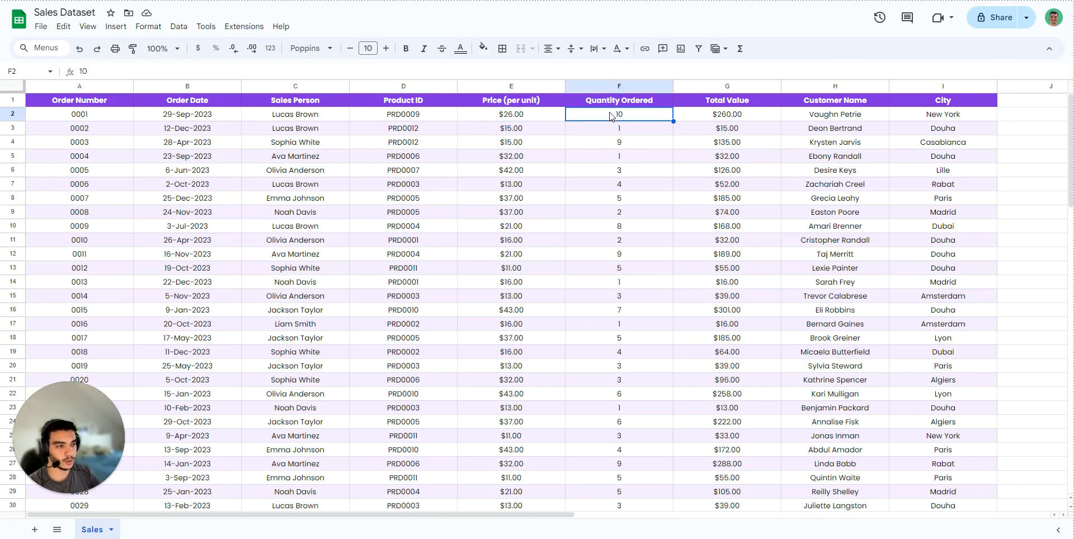
left_click(526, 120)
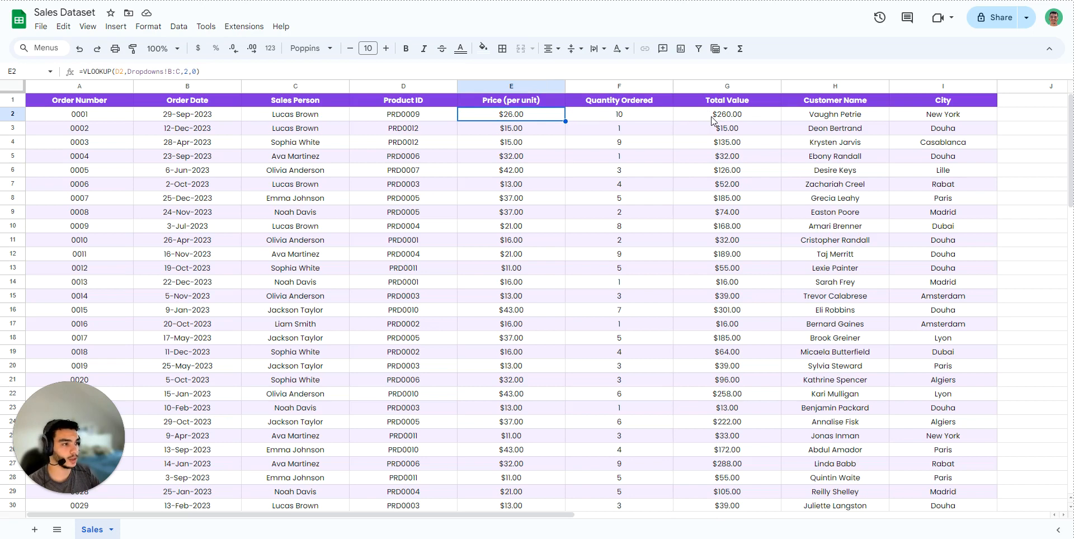
left_click(832, 117)
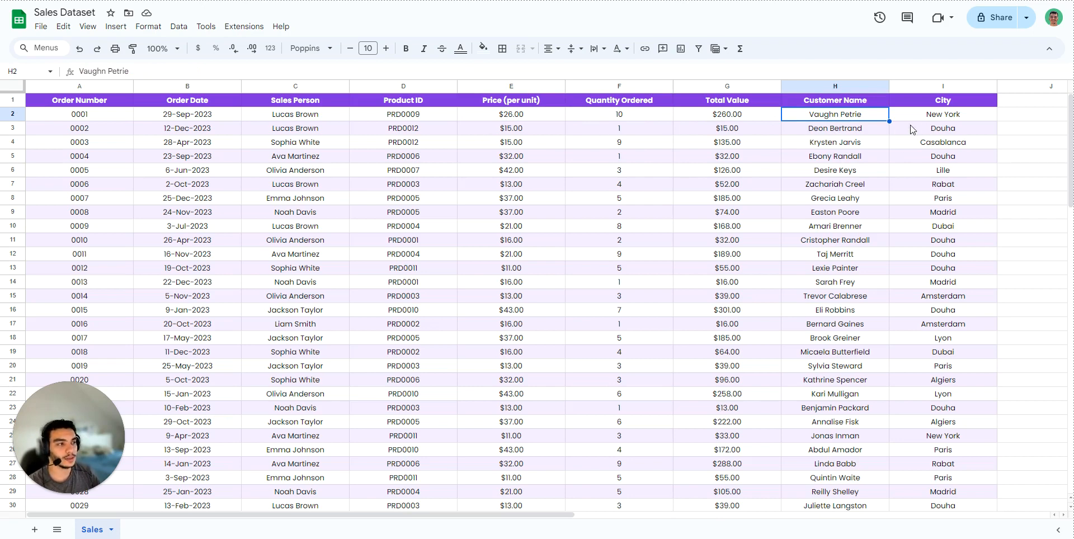
left_click(926, 119)
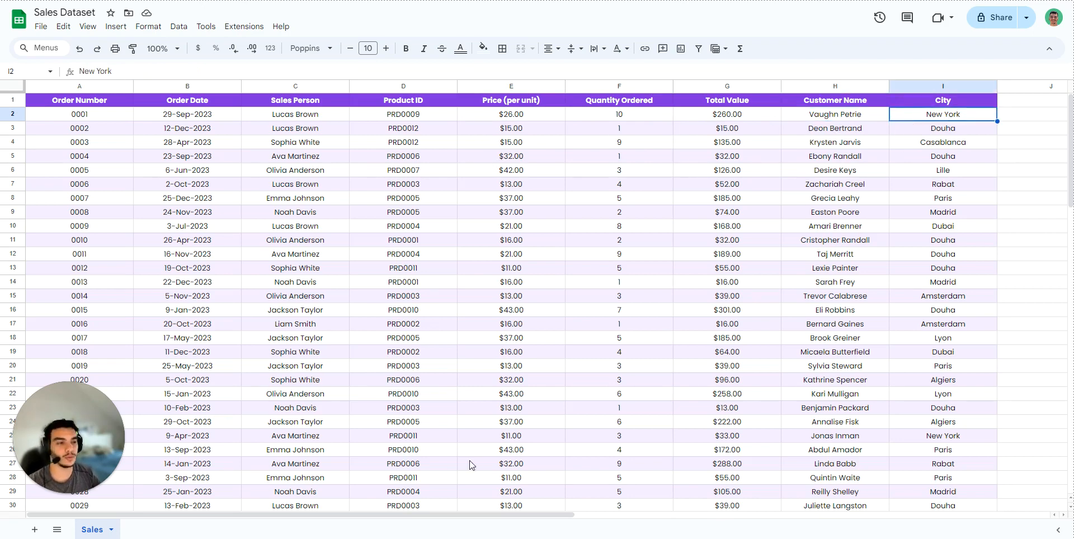
- Total the whole Total Value column in cell K2 with the formula =SUM(G:G)
left_click_drag(366, 514, 492, 522)
left_click(814, 117)
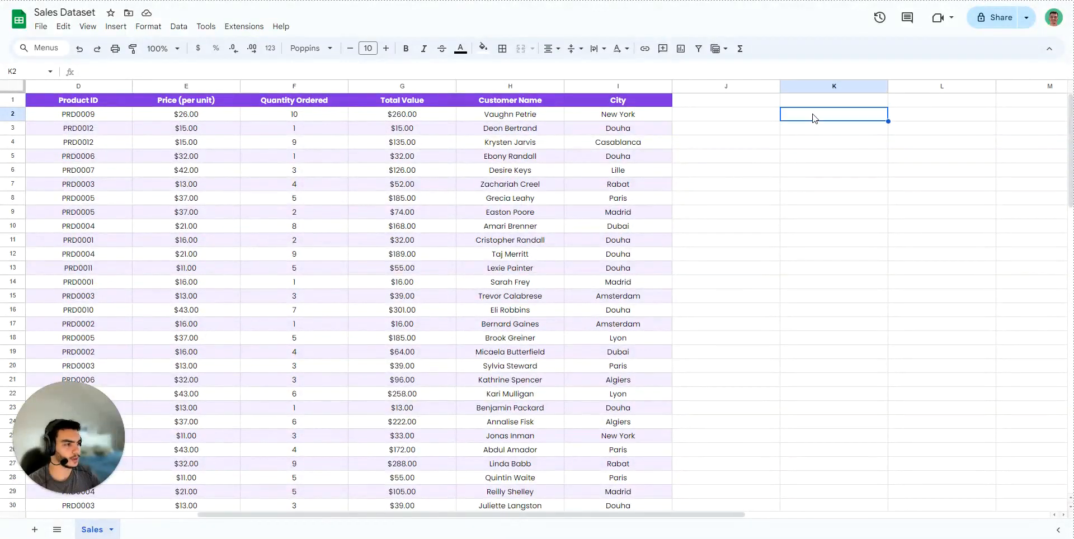
type("=SUM(")
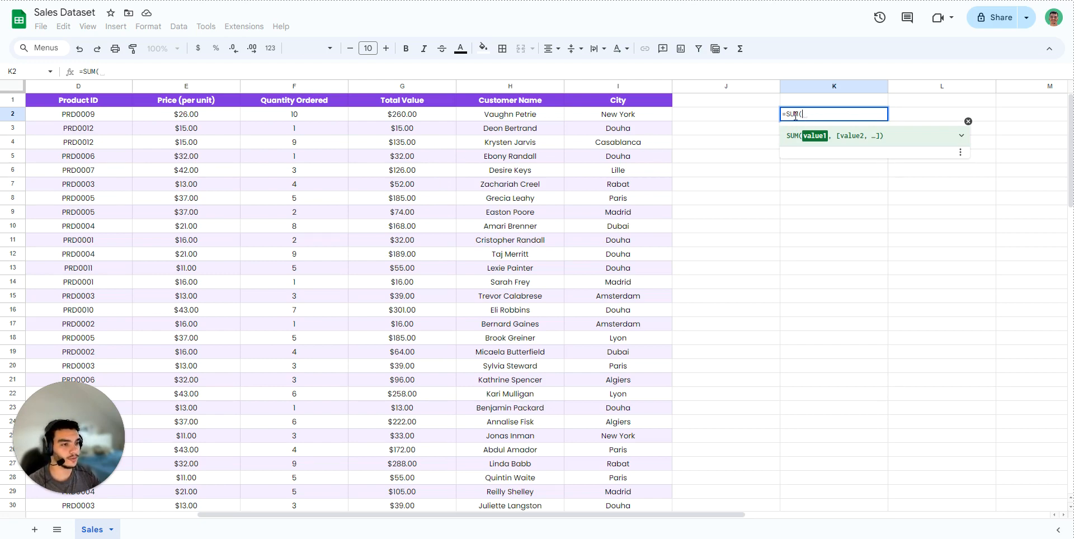
left_click(398, 86)
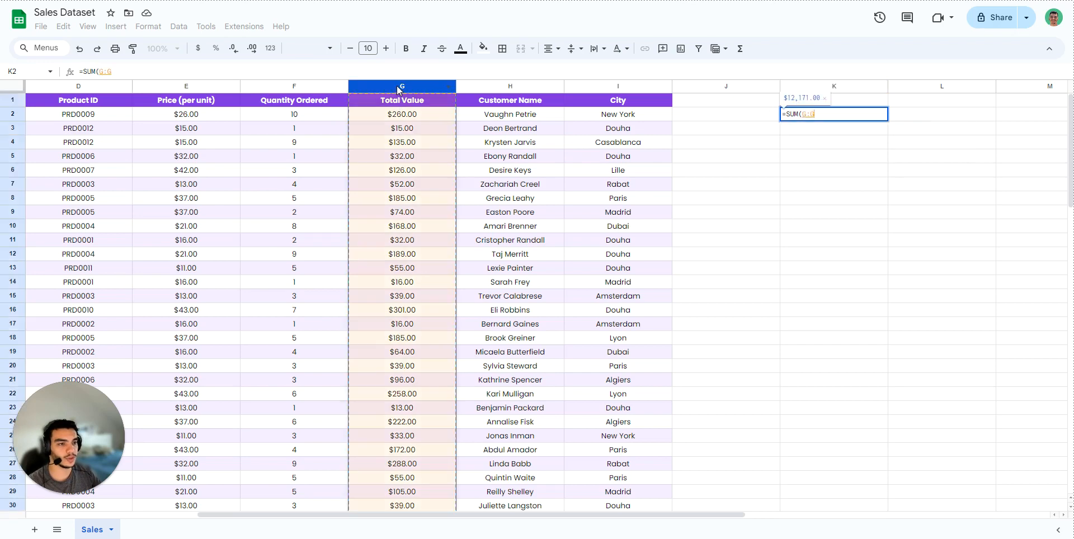
type(")")
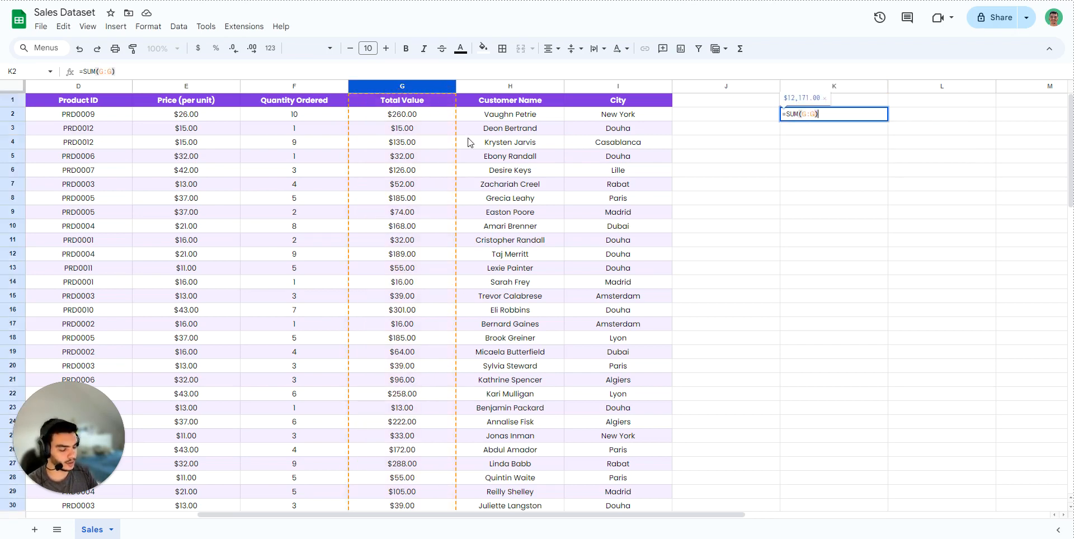
key("Return")
left_click(825, 116)
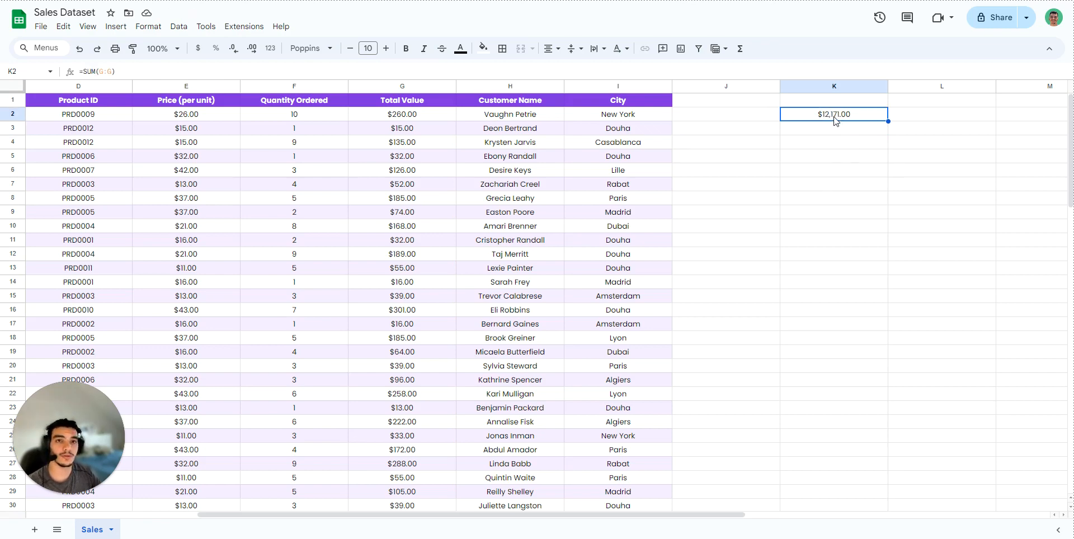
- Examine the Sales Person column of the orders and the total formula in K2
left_click(826, 148)
left_click_drag(606, 514, 490, 513)
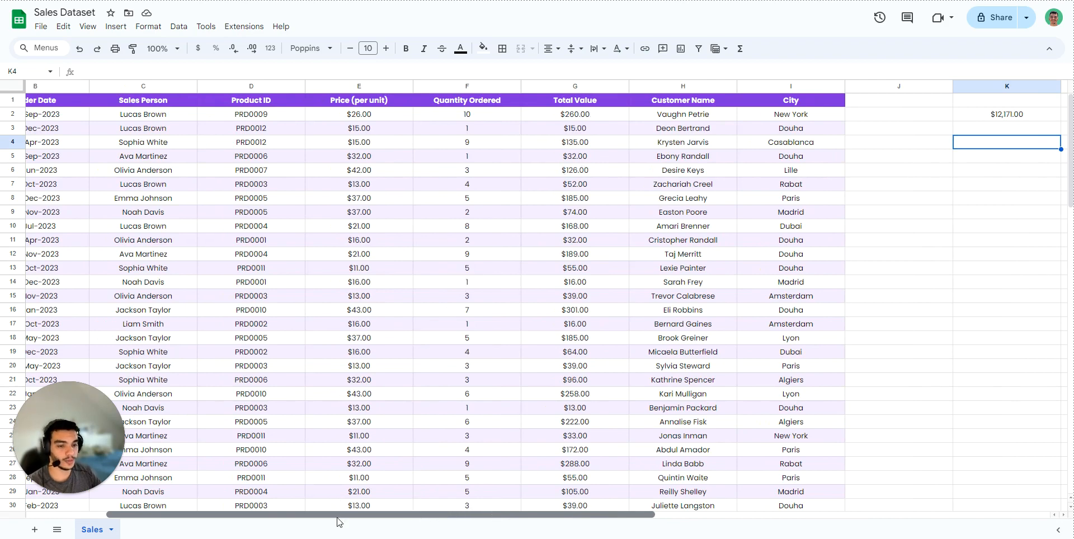
scroll(337, 522, "left", 3)
scroll(351, 518, "left", 1)
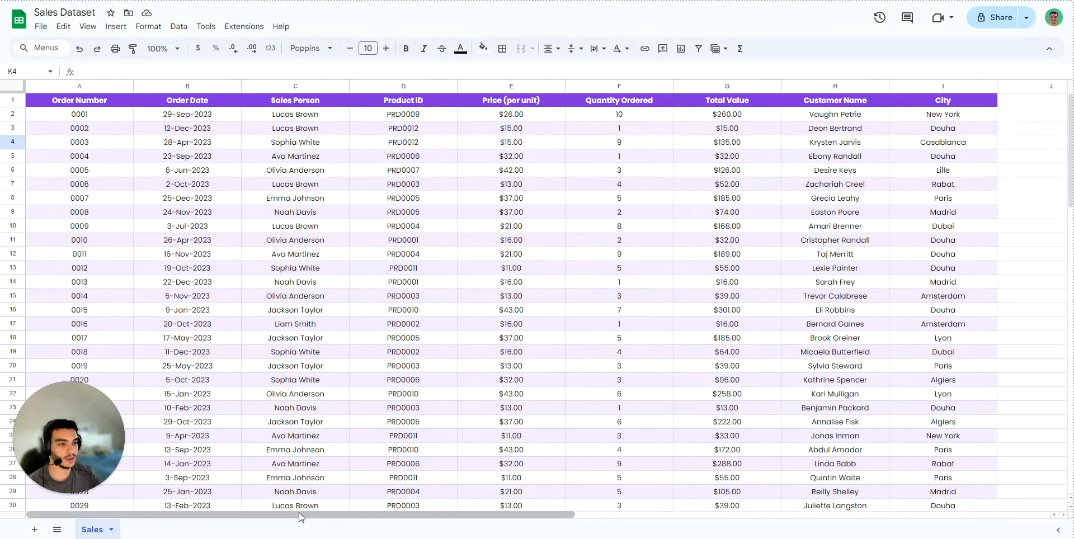
left_click(245, 508)
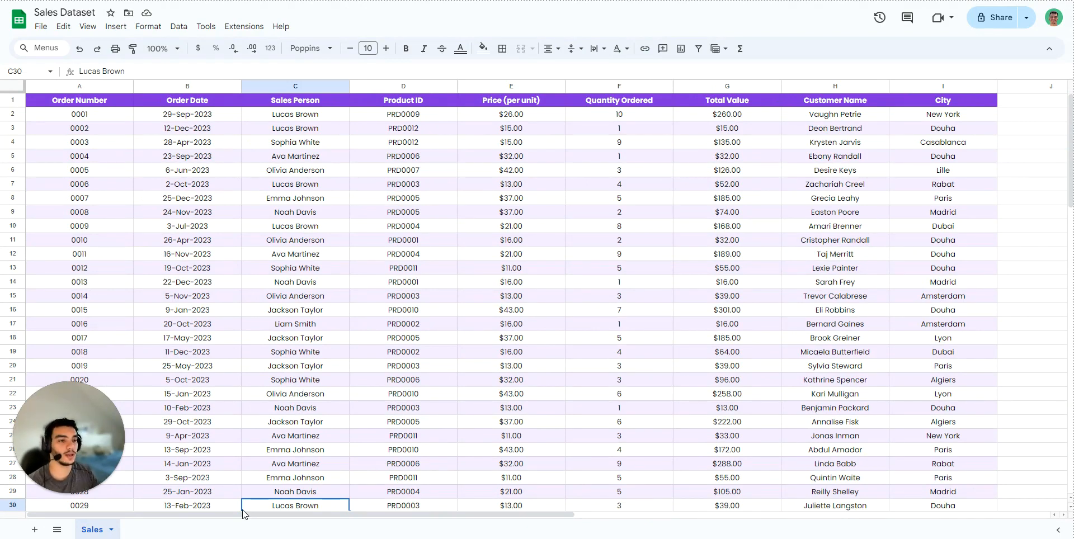
left_click(302, 116)
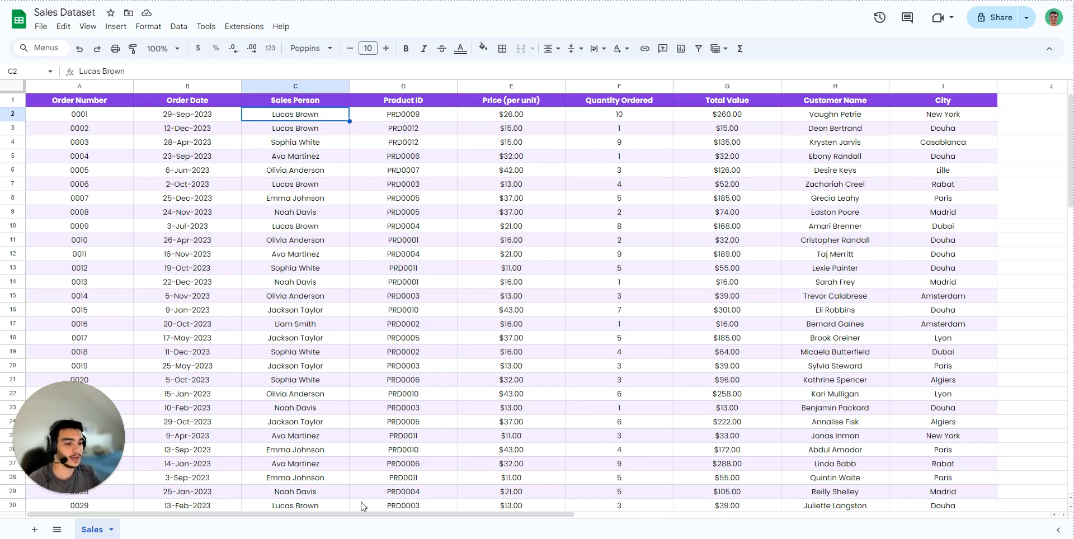
left_click_drag(355, 521, 514, 520)
left_click(872, 116)
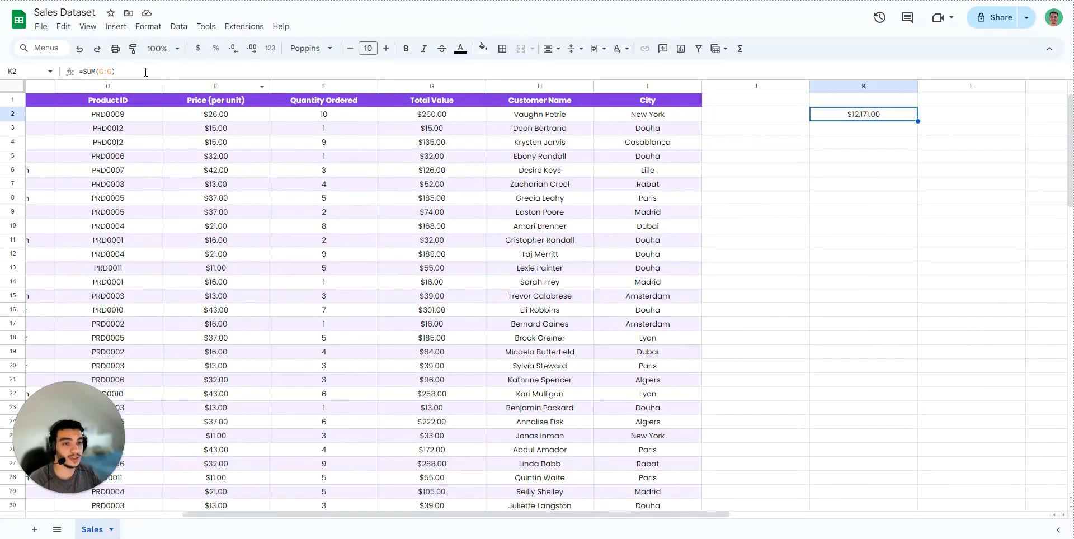
triple_click(76, 72)
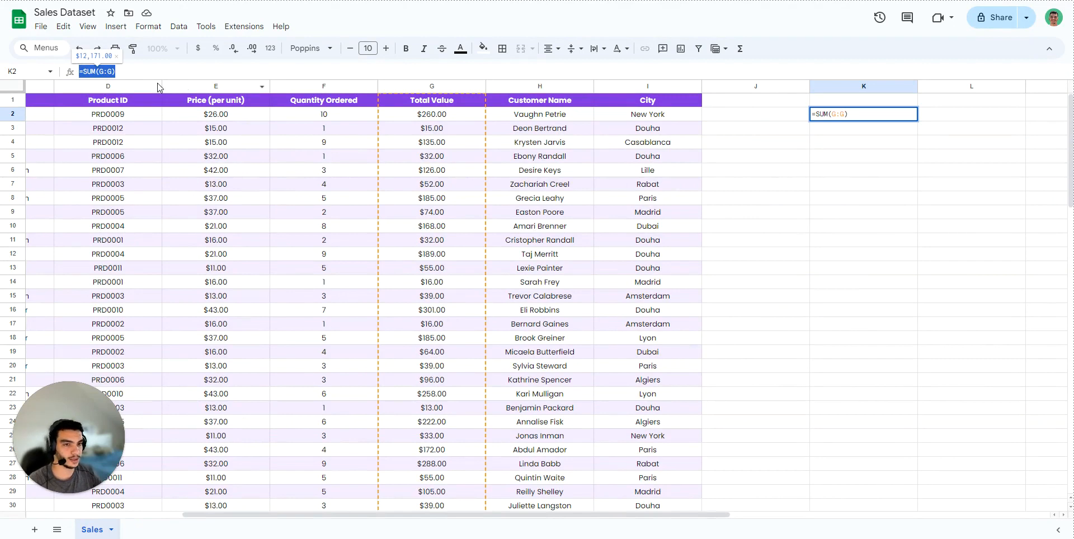
left_click(772, 185)
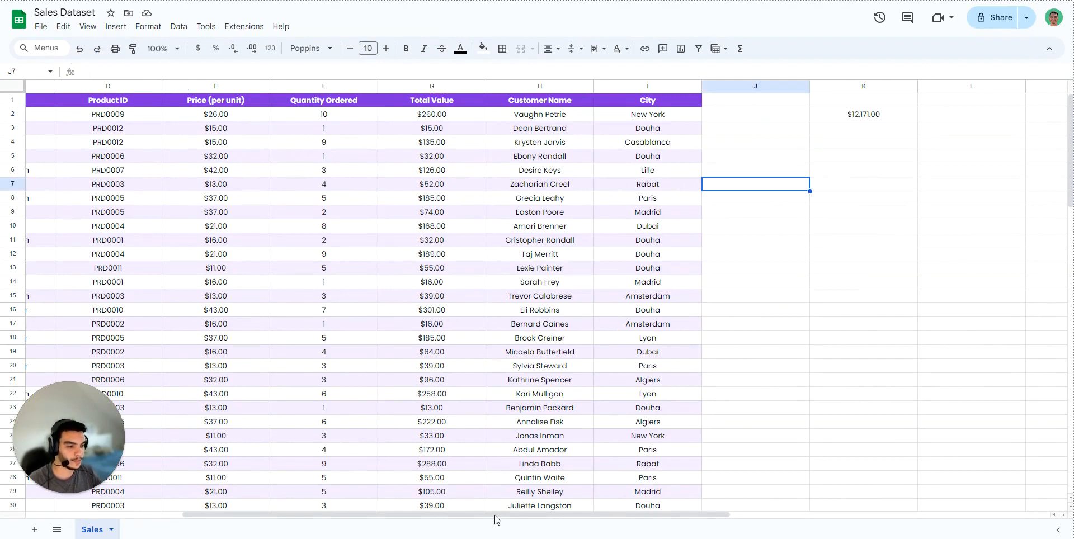
- Enter =SUM(G2,G3,G7,G10,G30) in cell K5 to add up the order values of the salesperson in row 2
left_click_drag(495, 521, 494, 520)
left_click(827, 161)
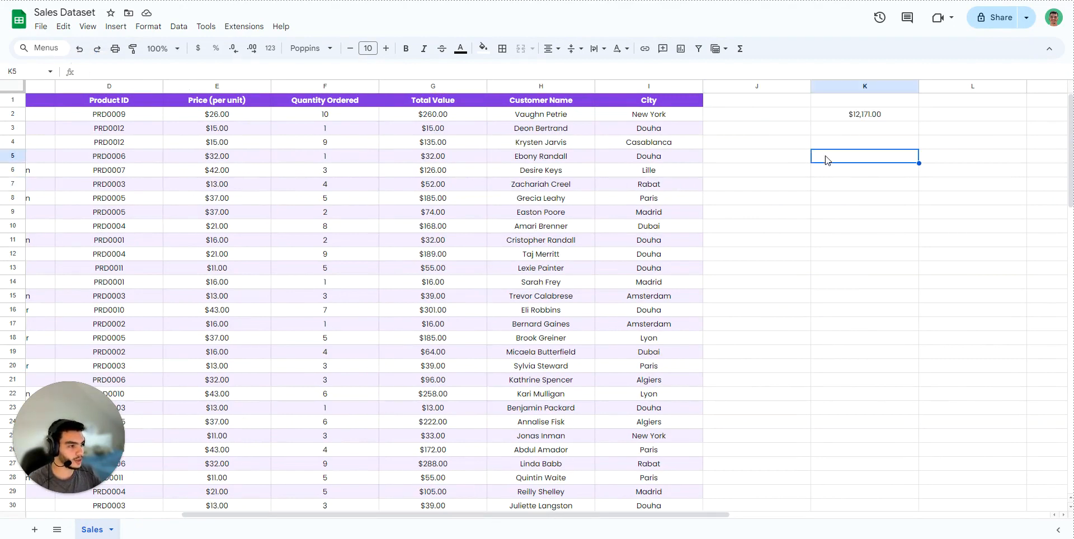
type("=SUM(")
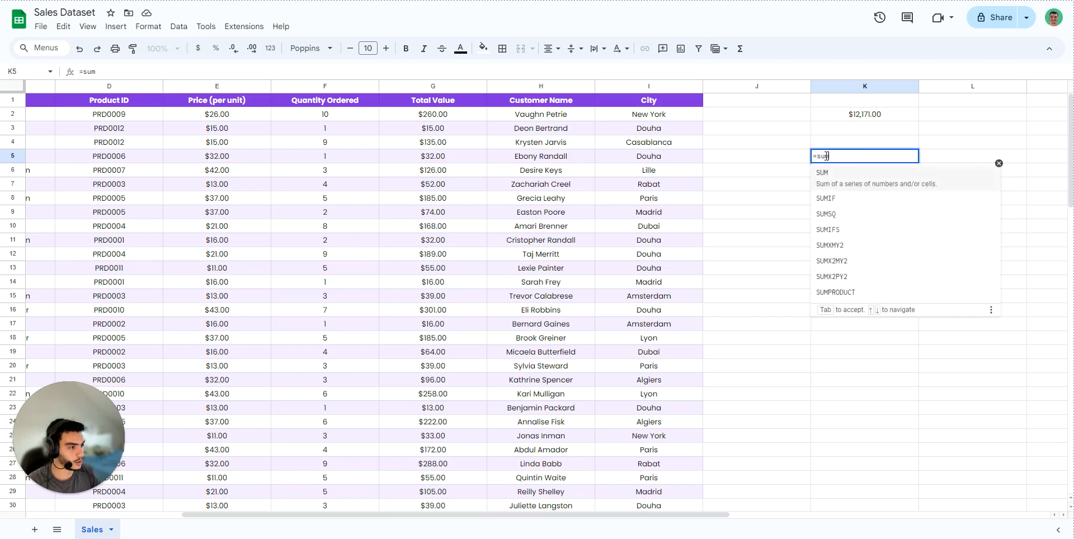
left_click_drag(524, 515, 331, 508)
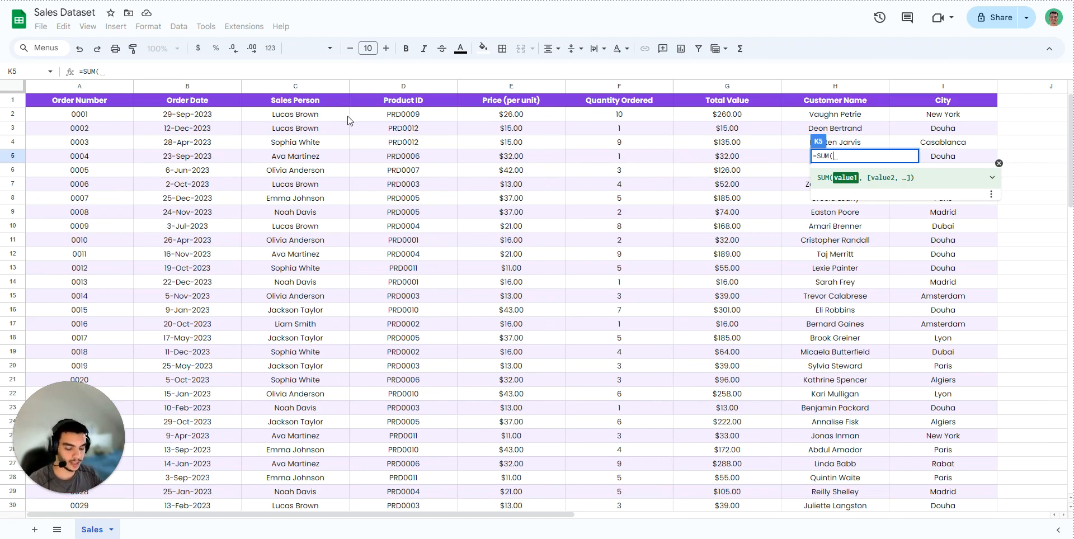
left_click(721, 118)
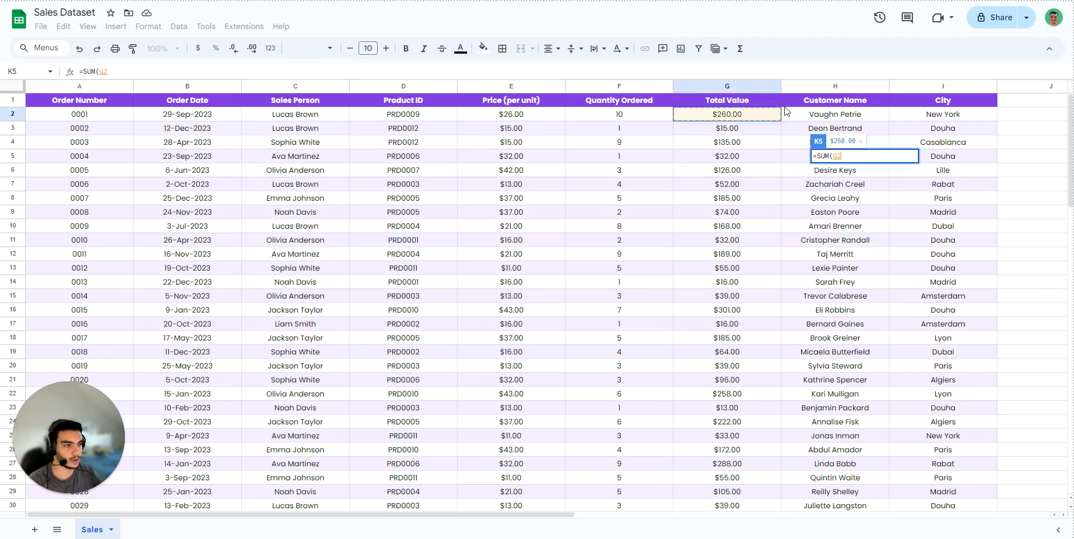
type(",")
left_click(724, 130)
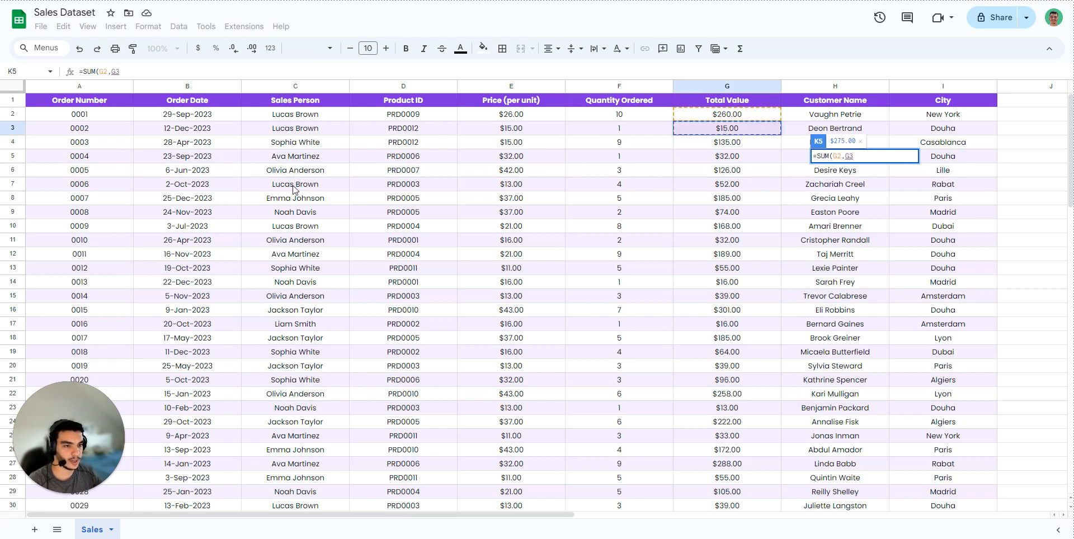
type(",")
left_click(711, 184)
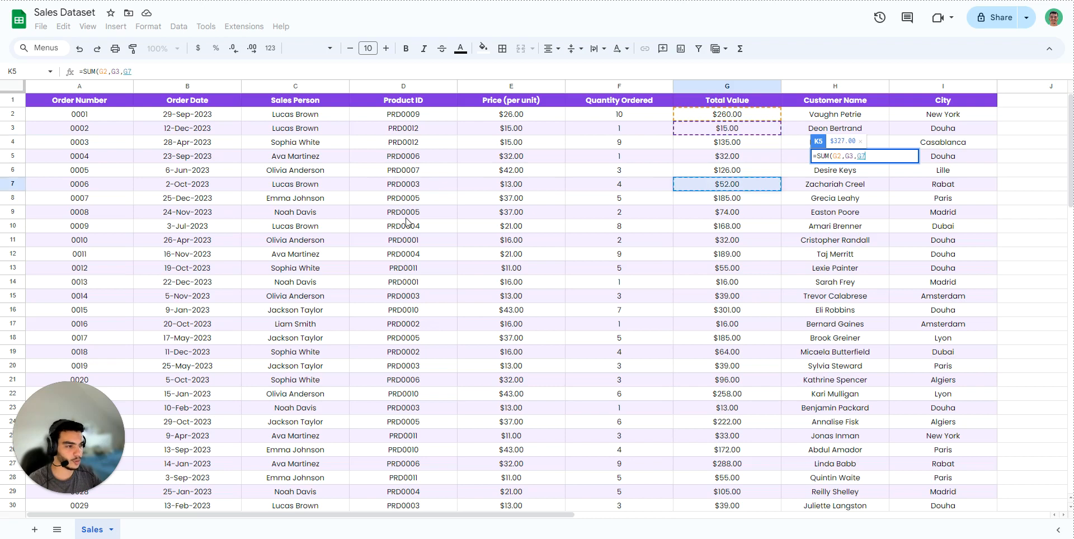
type(",")
left_click(722, 231)
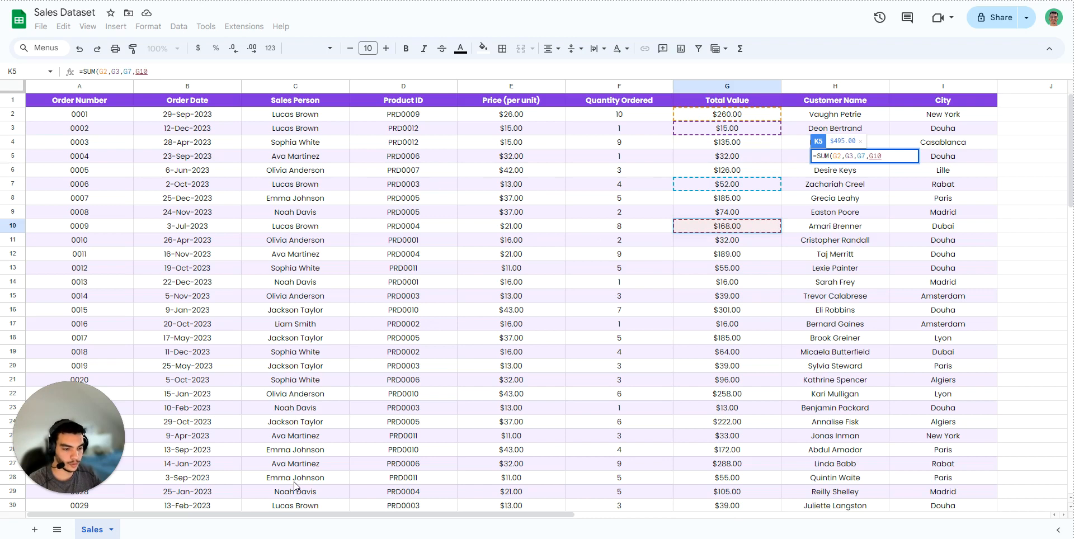
type(",")
left_click(721, 506)
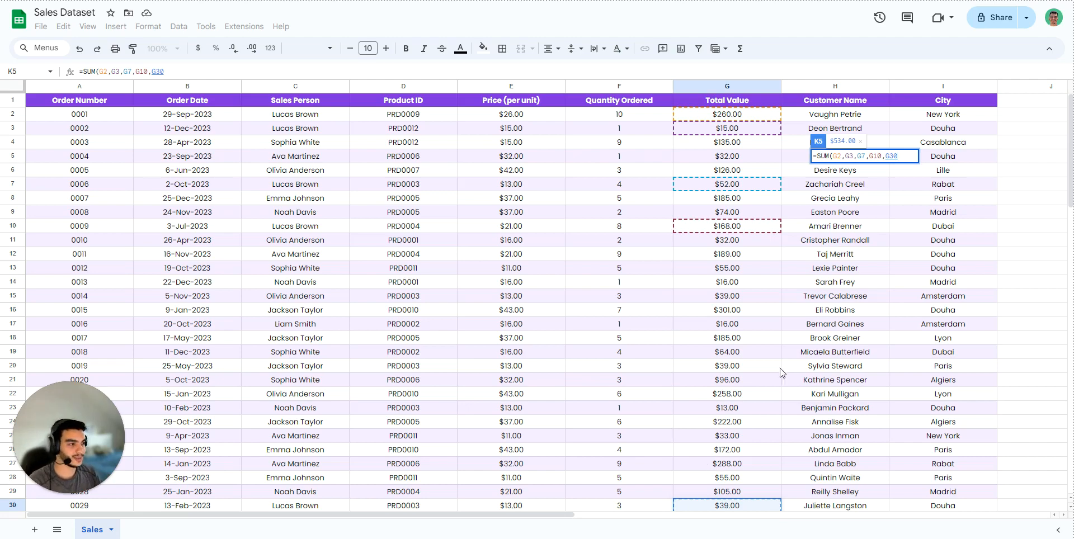
key("Return")
left_click(725, 284)
left_click_drag(340, 517, 360, 491)
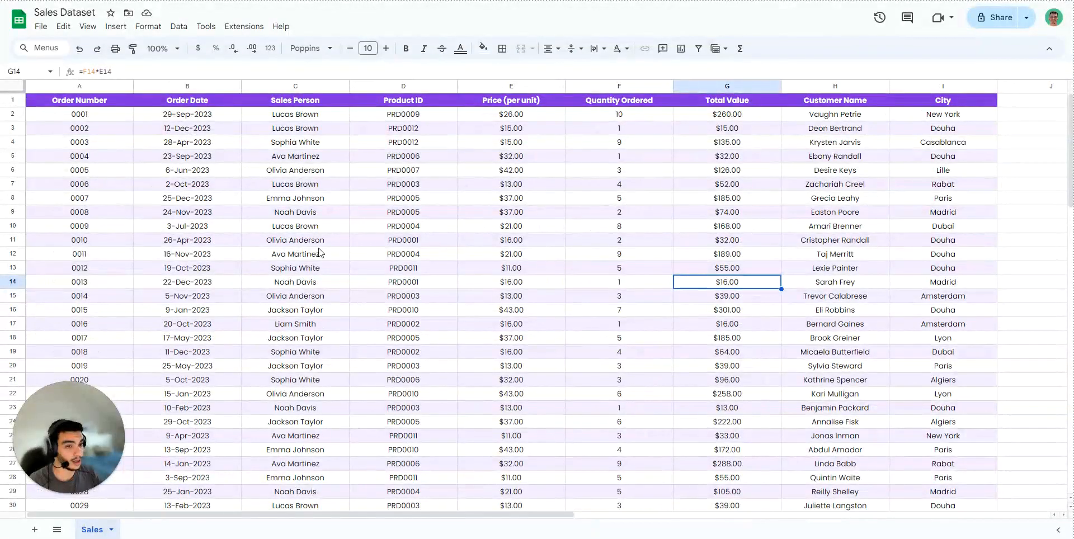
left_click(386, 115)
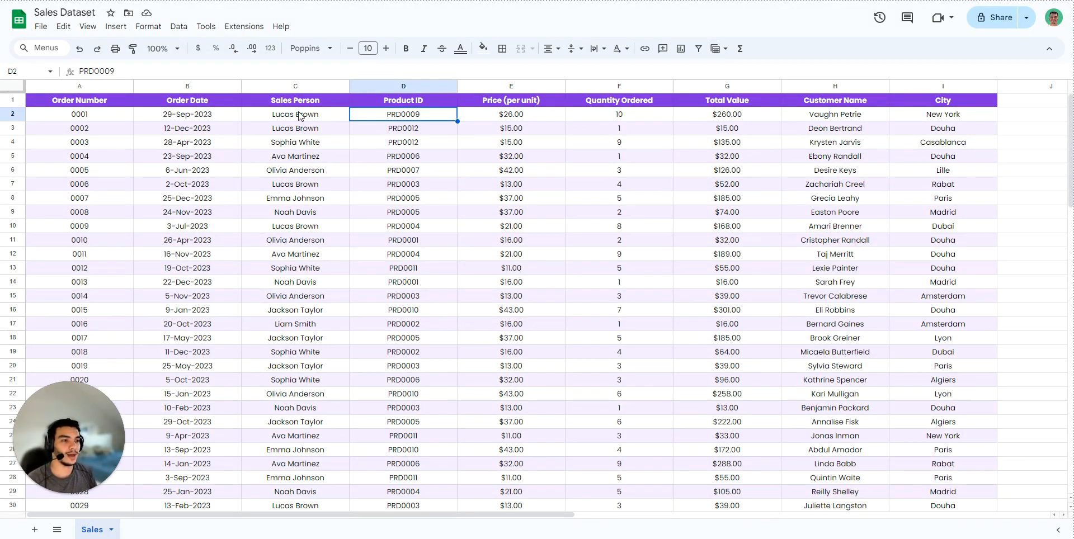
left_click(396, 132)
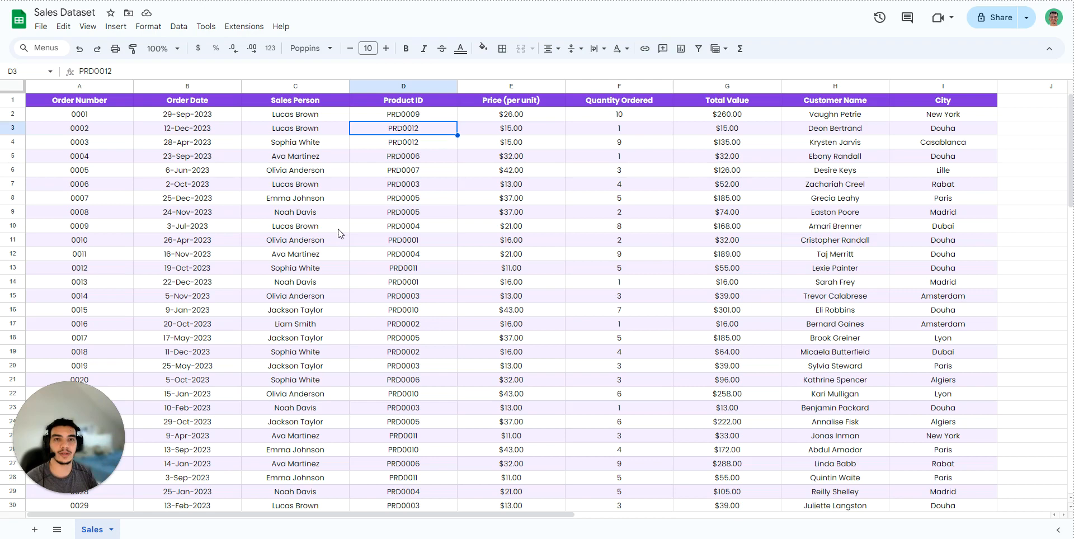
- Add a new sheet to the workbook and name it Solution #01
left_click(35, 530)
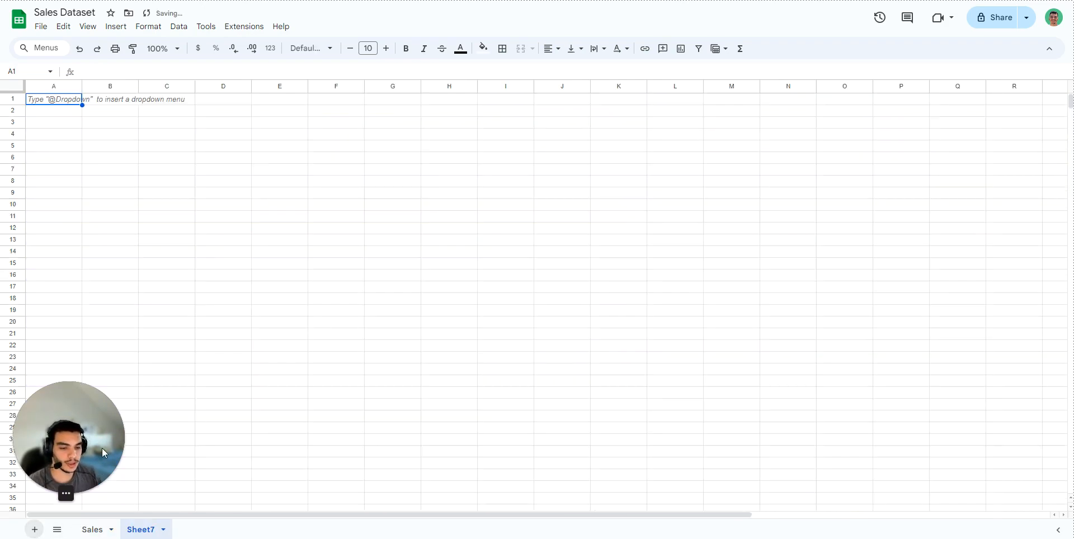
double_click(142, 530)
type("Soluti")
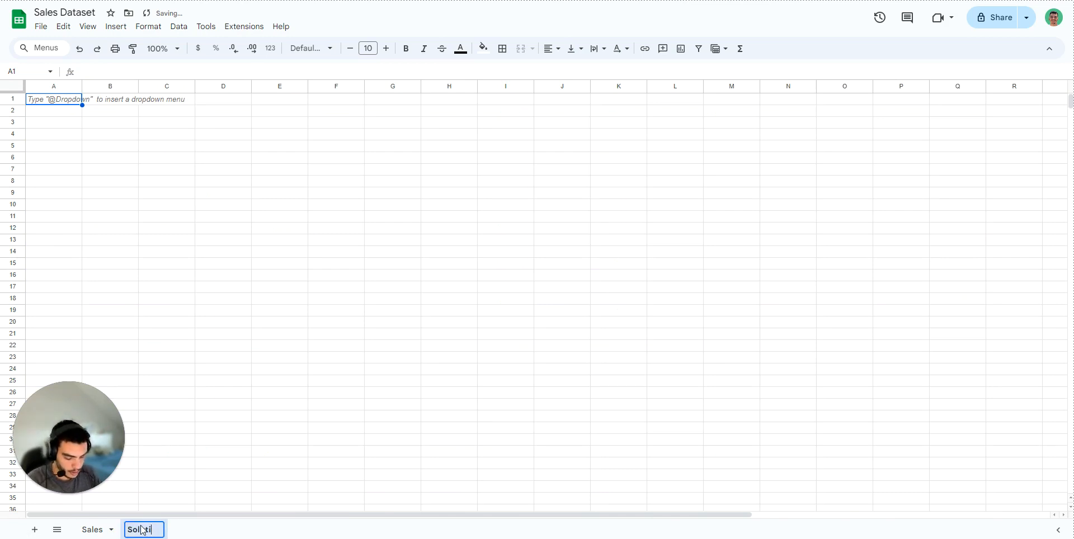
type("on #")
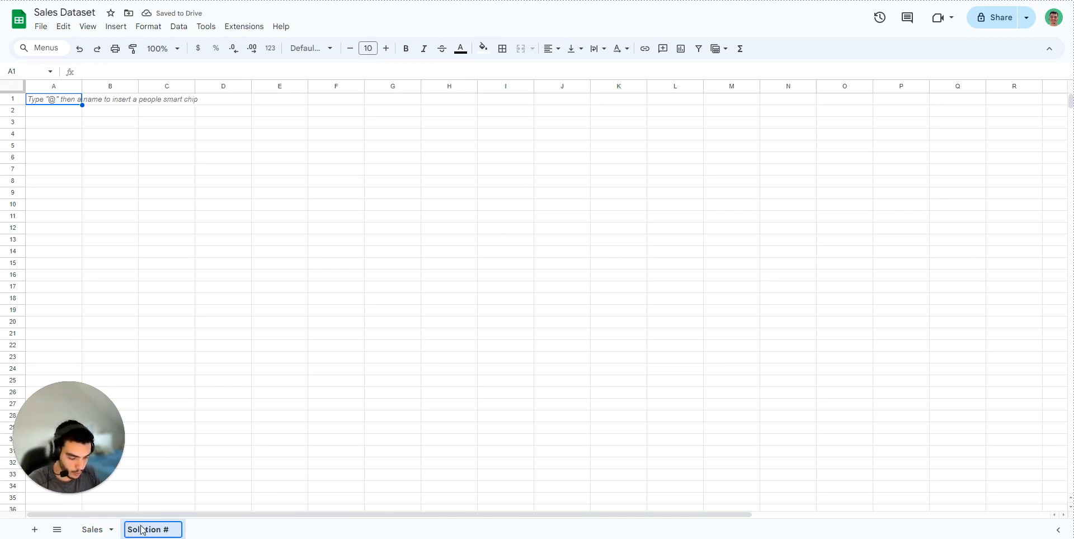
type("01")
key("Return")
left_click(283, 181)
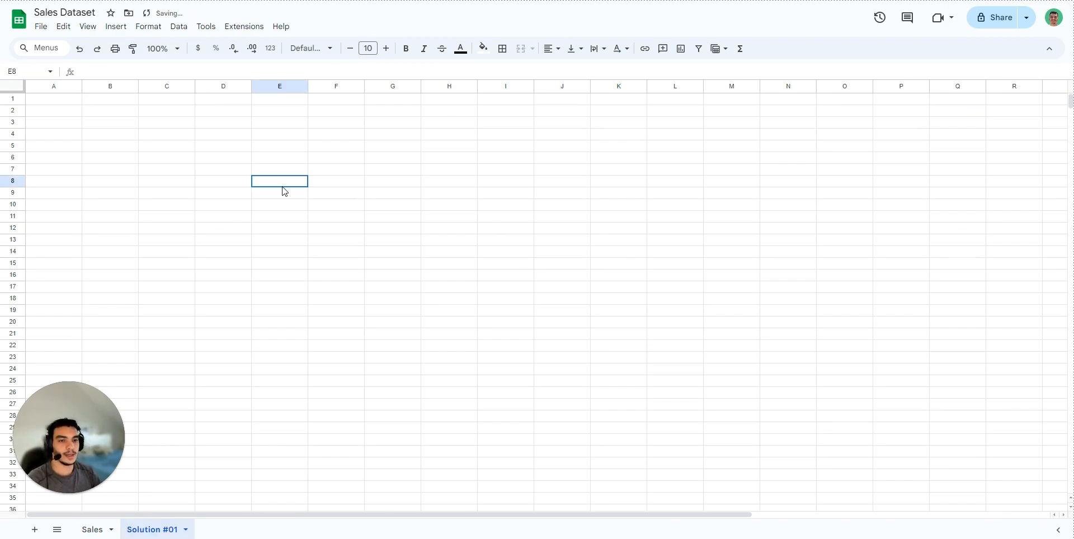
- Set the font of the entire Solution #01 sheet to Poppins
left_click(13, 88)
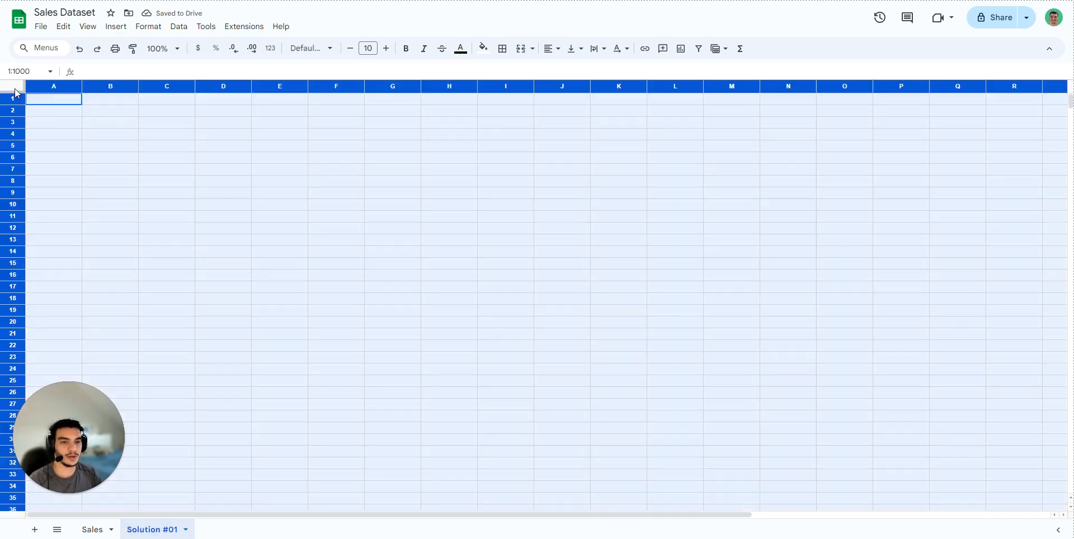
left_click(329, 49)
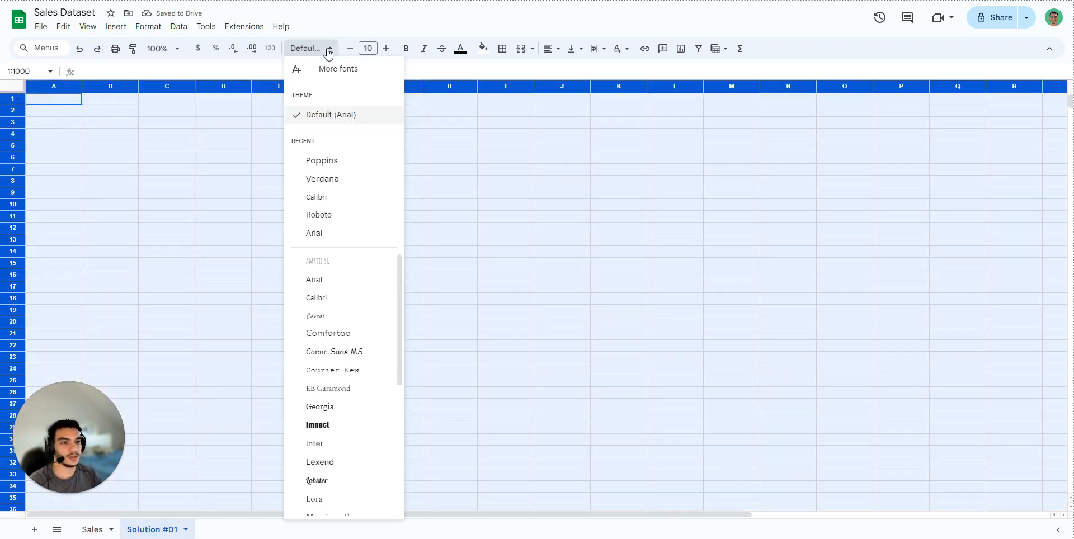
left_click(313, 164)
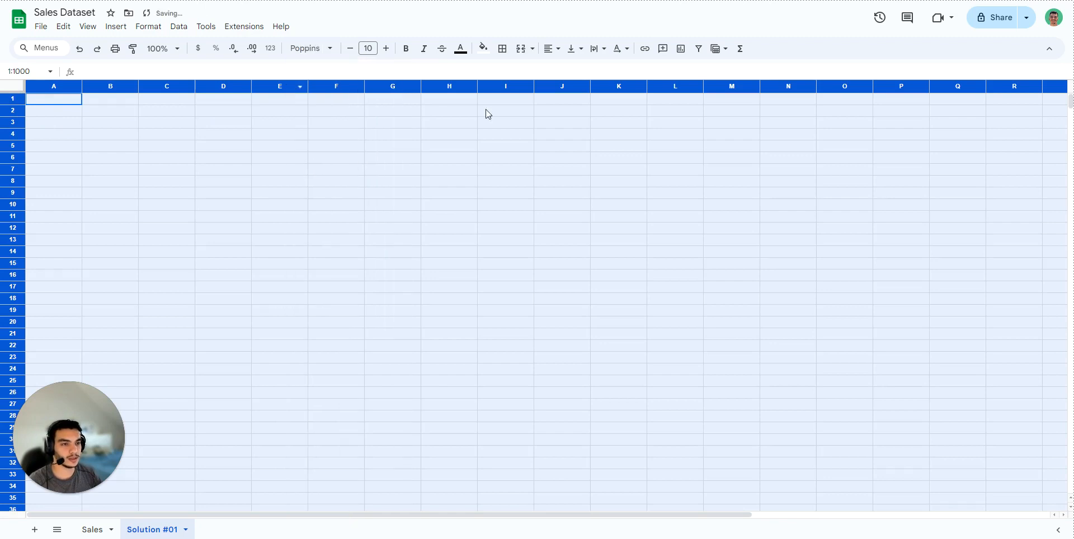
- Align all cells of the Solution #01 sheet to the centre horizontally and the middle vertically
left_click(551, 49)
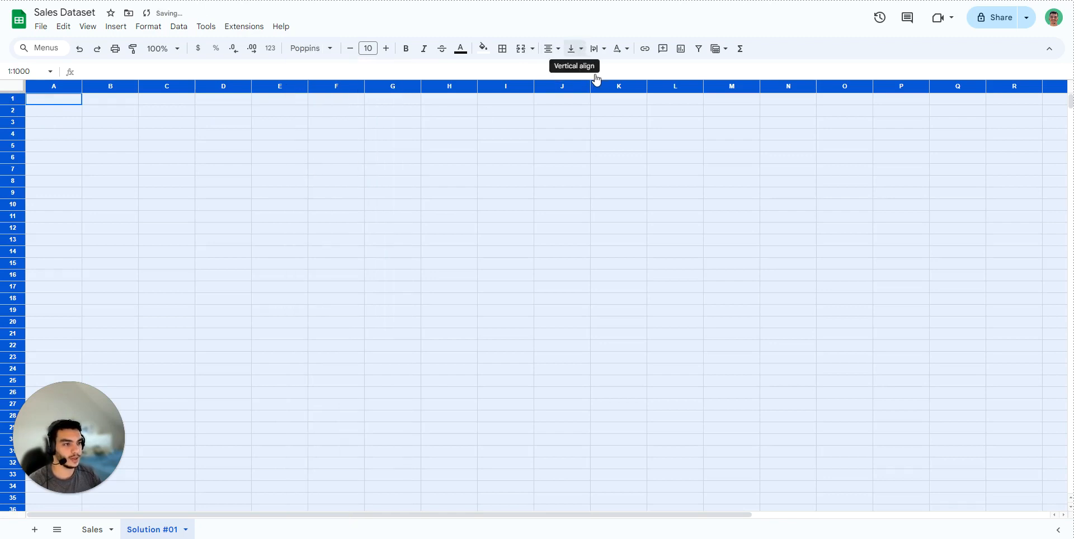
left_click(582, 49)
left_click(593, 70)
left_click(341, 160)
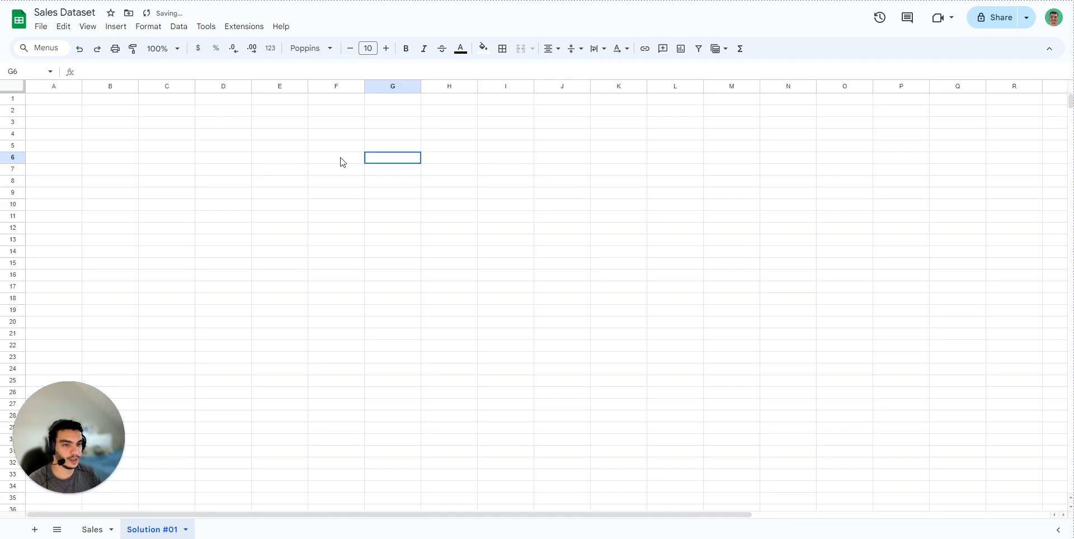
- Set the height of rows 1 to 1000 on the Solution #01 sheet to 25 pixels
left_click(12, 98)
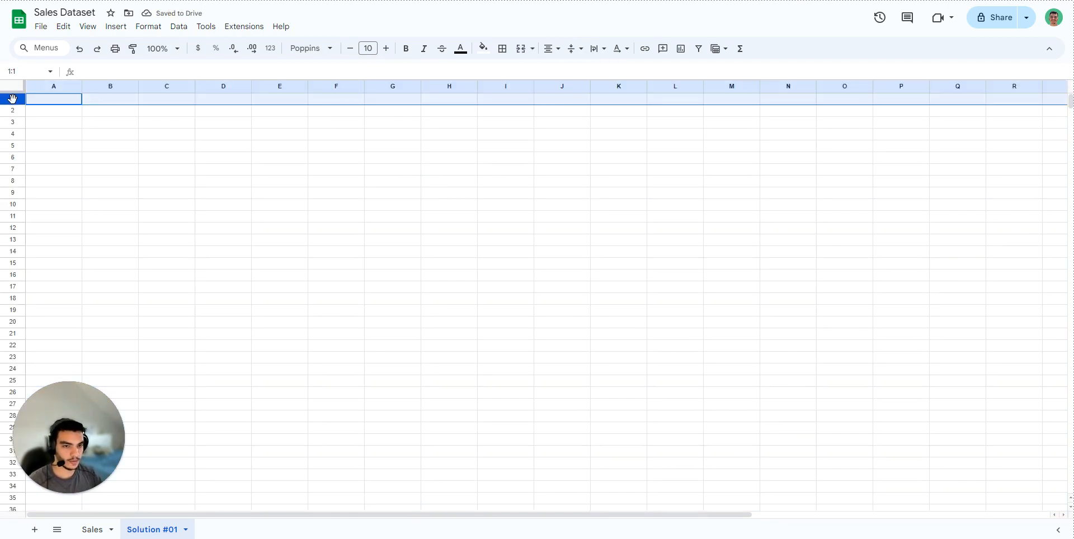
key("ctrl+shift+Down")
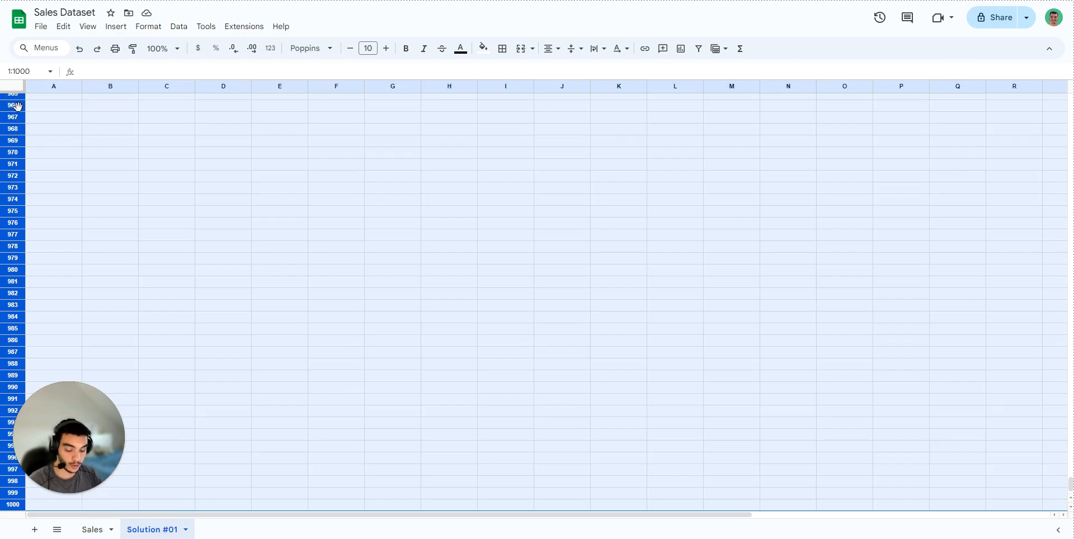
right_click(12, 105)
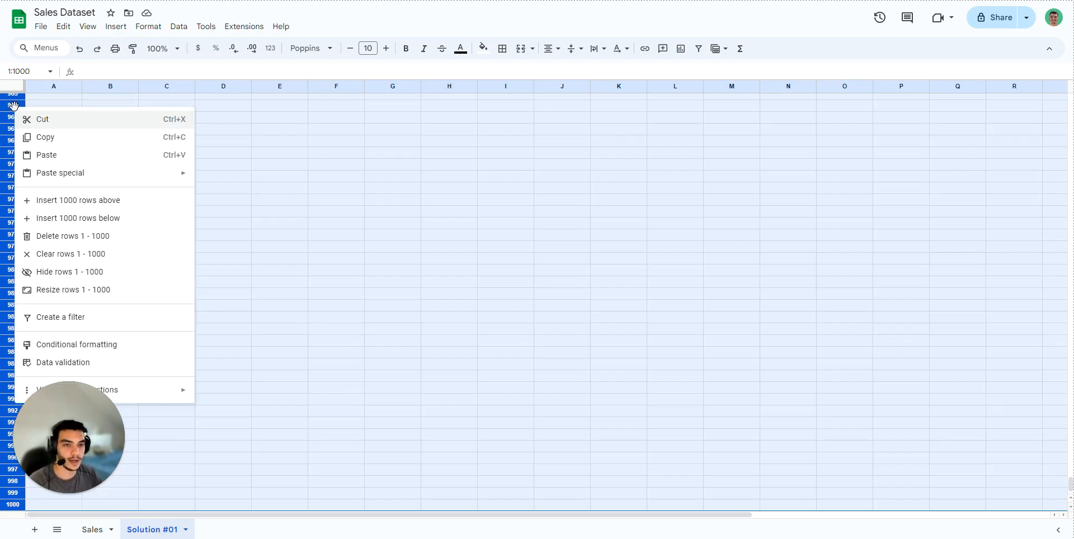
left_click(114, 290)
left_click(517, 264)
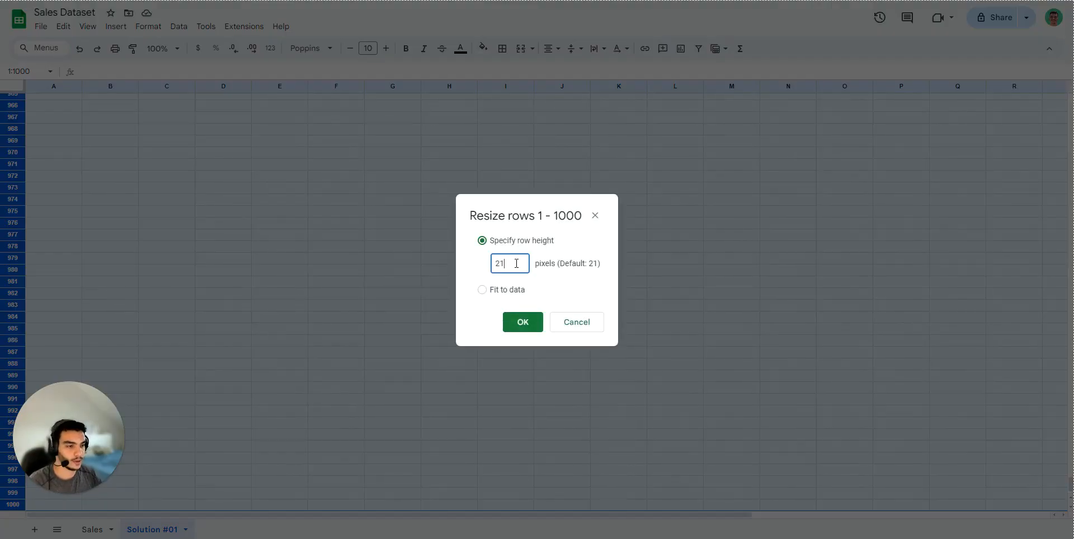
type("25")
key("Return")
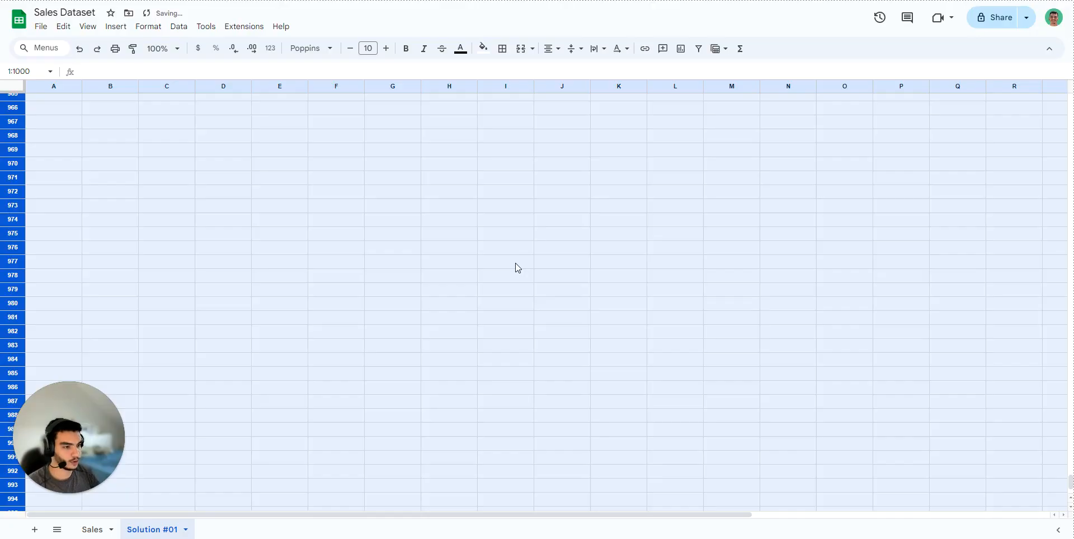
left_click_drag(1070, 481, 1070, 175)
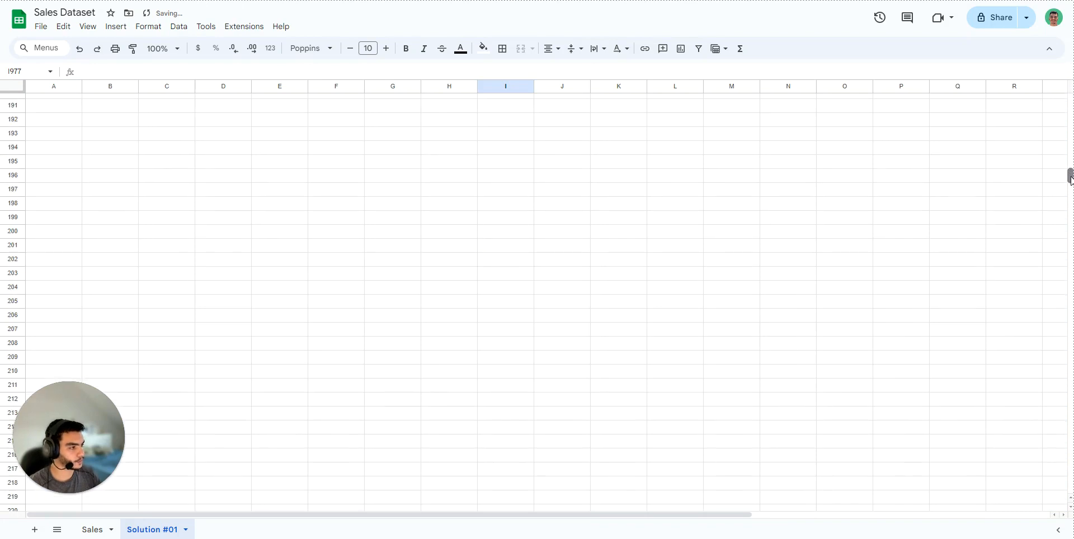
left_click_drag(1070, 176, 1070, 101)
left_click(701, 227)
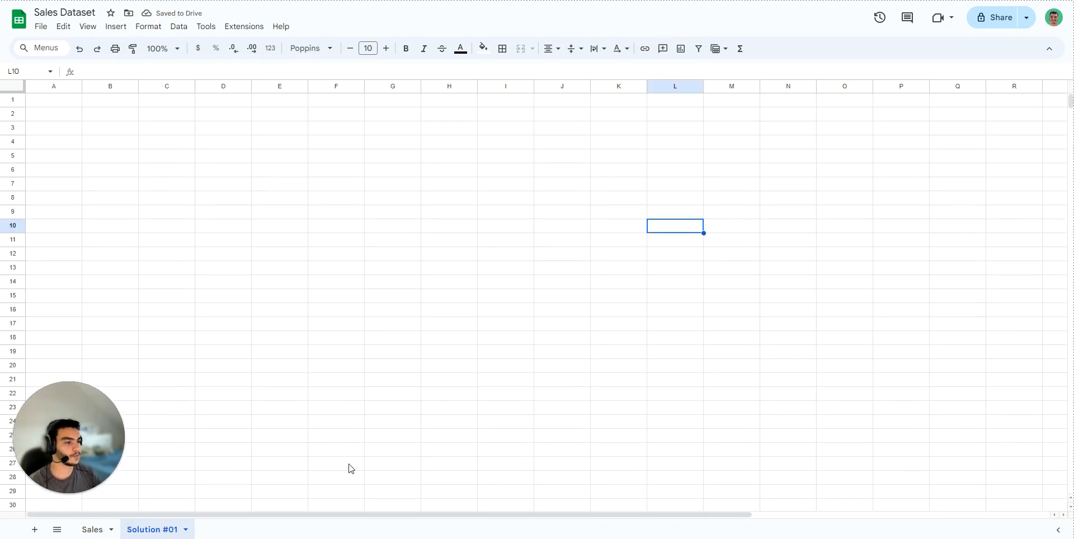
- Enter =UNIQUE(Sales!C:C) in cell A1 of Solution #01 to list each salesperson from the Sales sheet once
left_click(93, 530)
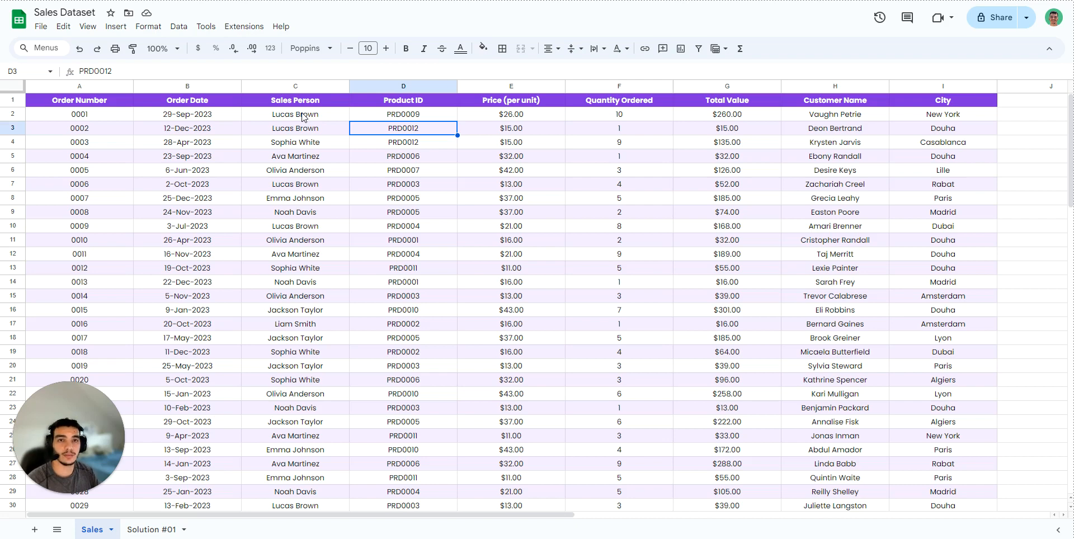
left_click(151, 530)
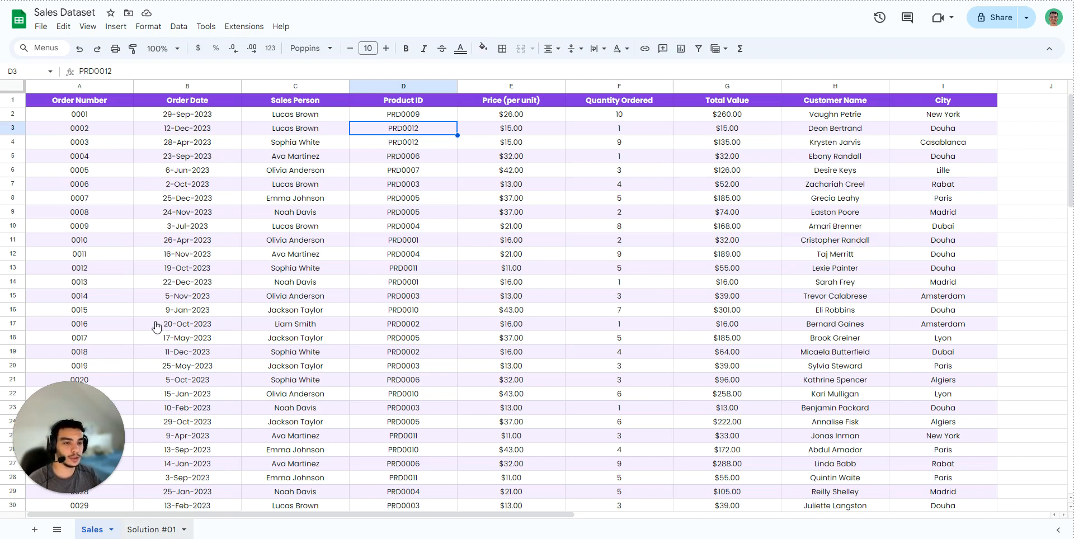
left_click(67, 106)
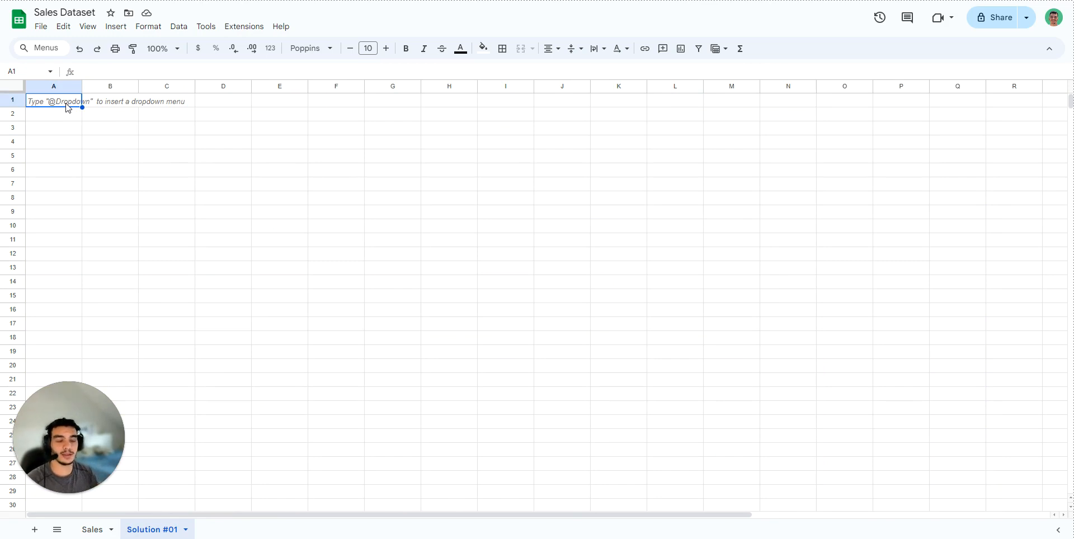
type("=UNIQUE(")
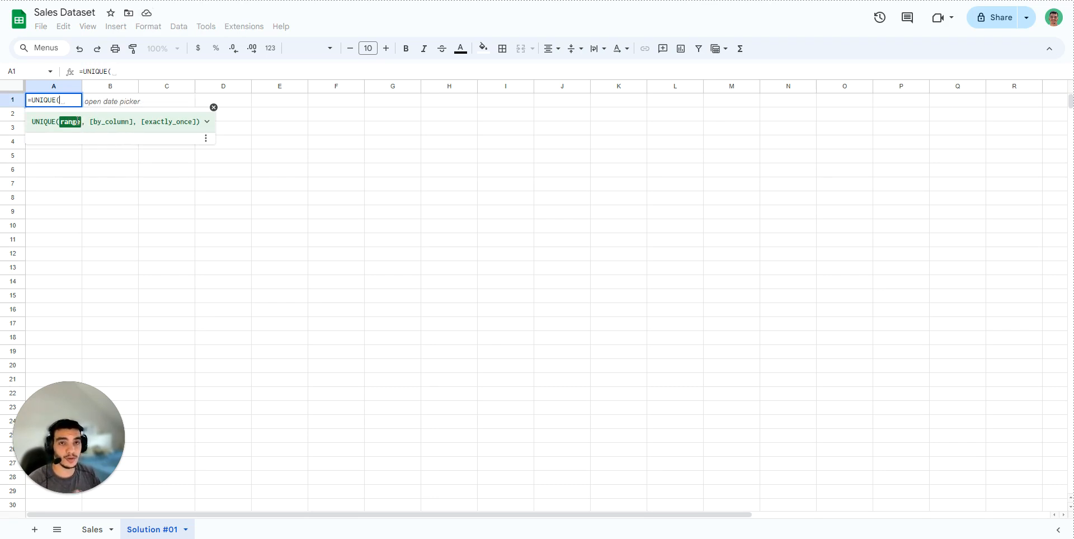
left_click(92, 531)
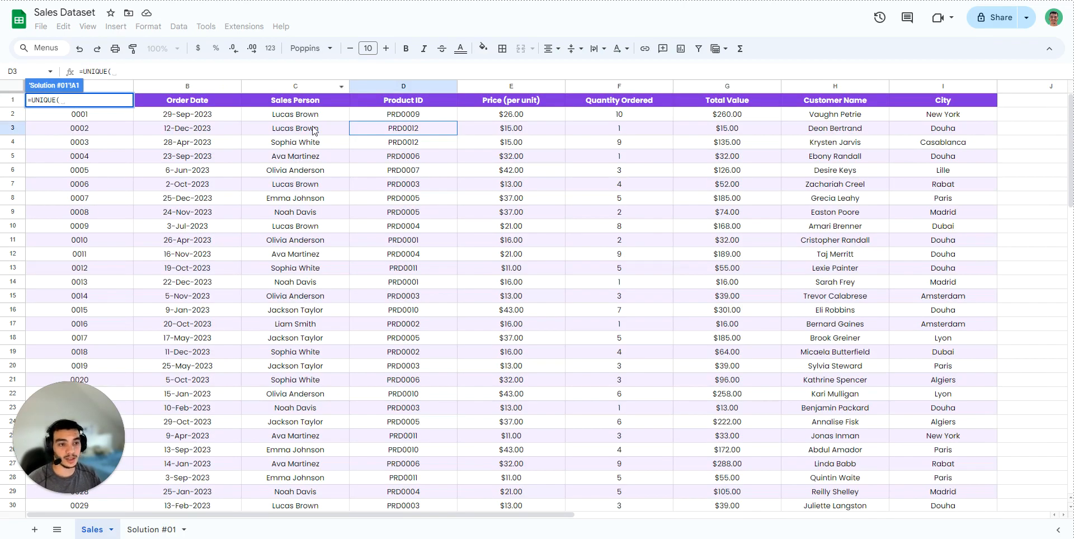
left_click(291, 88)
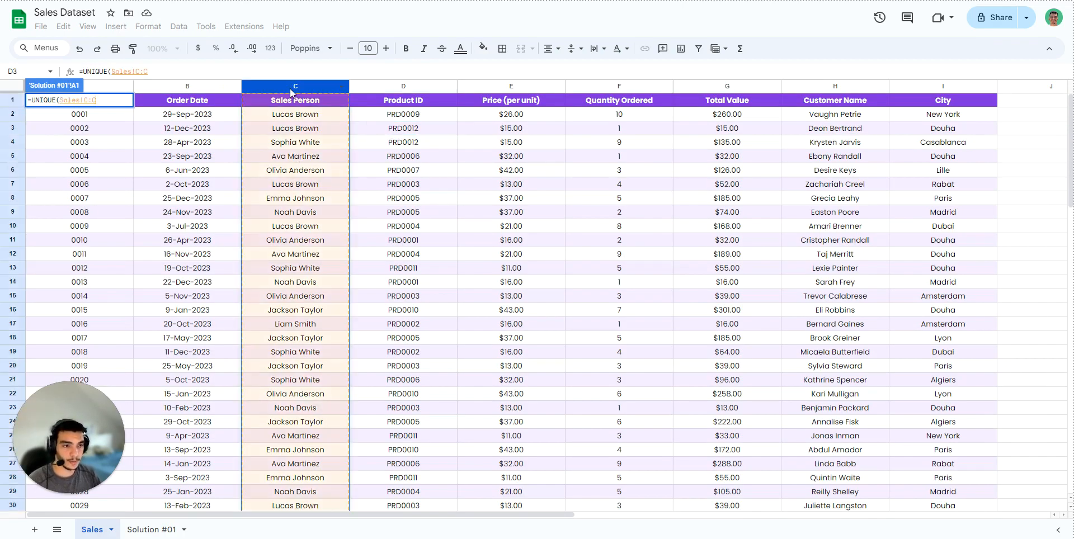
type(",")
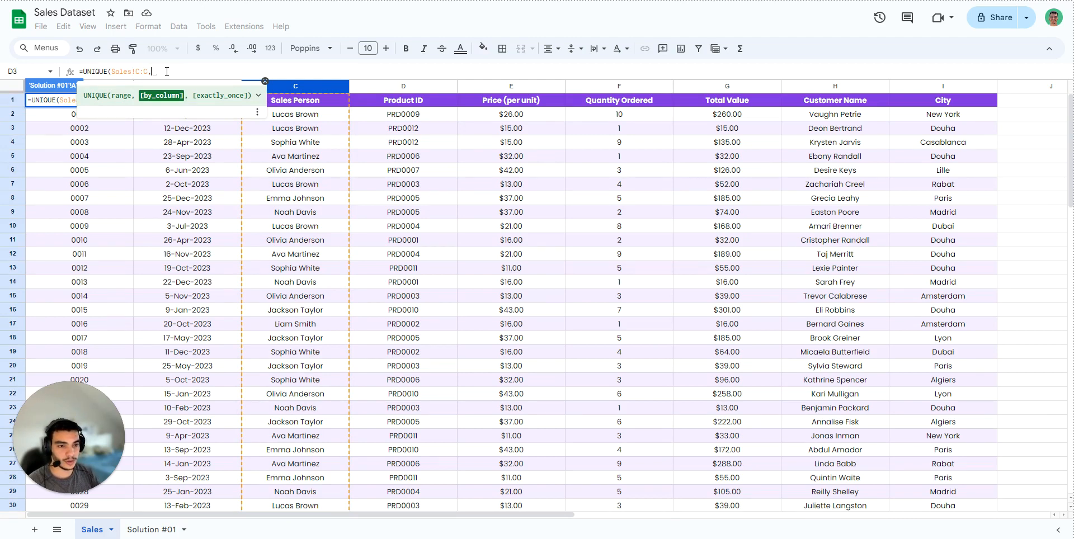
key("BackSpace")
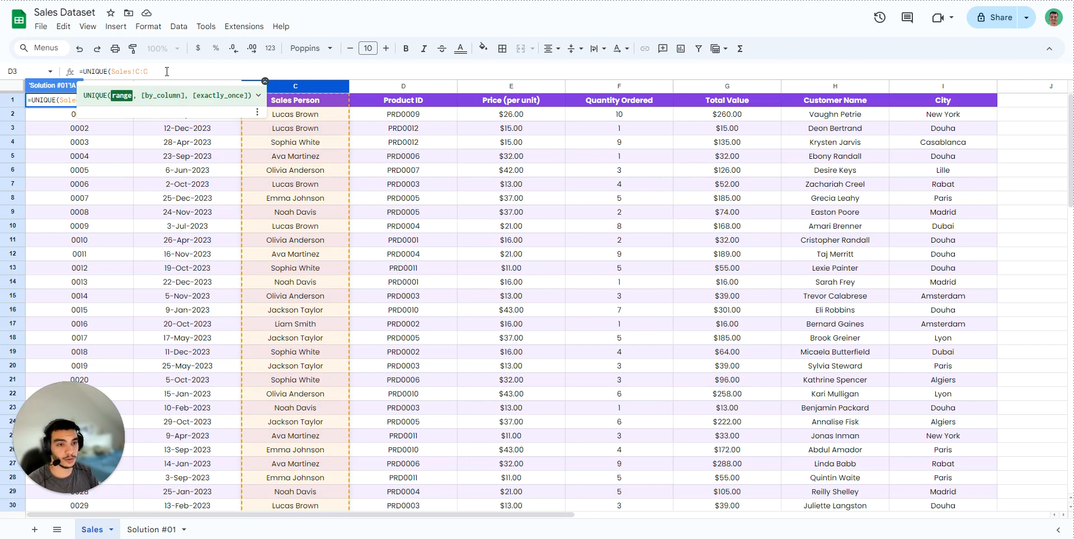
type(")")
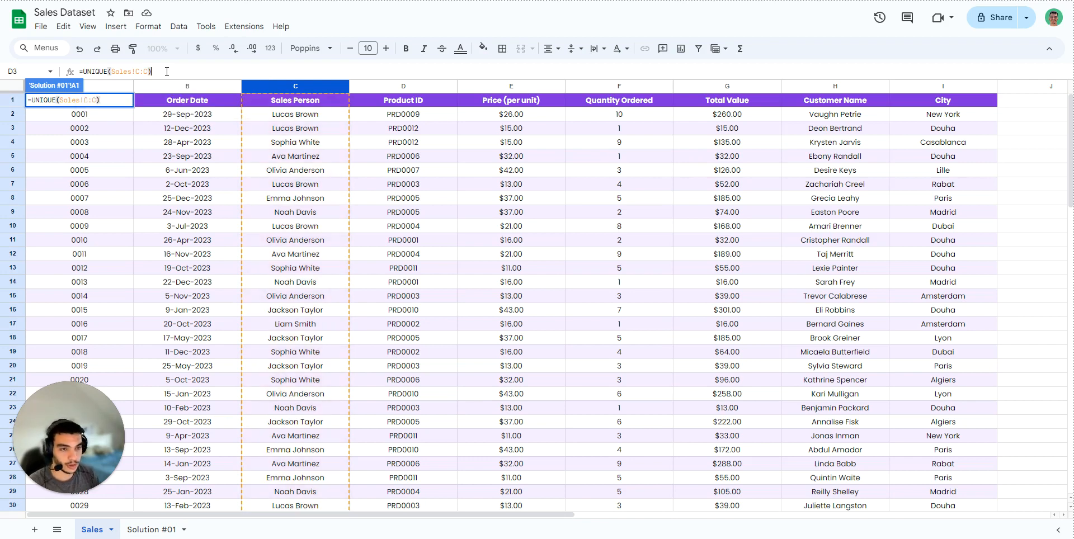
key("Return")
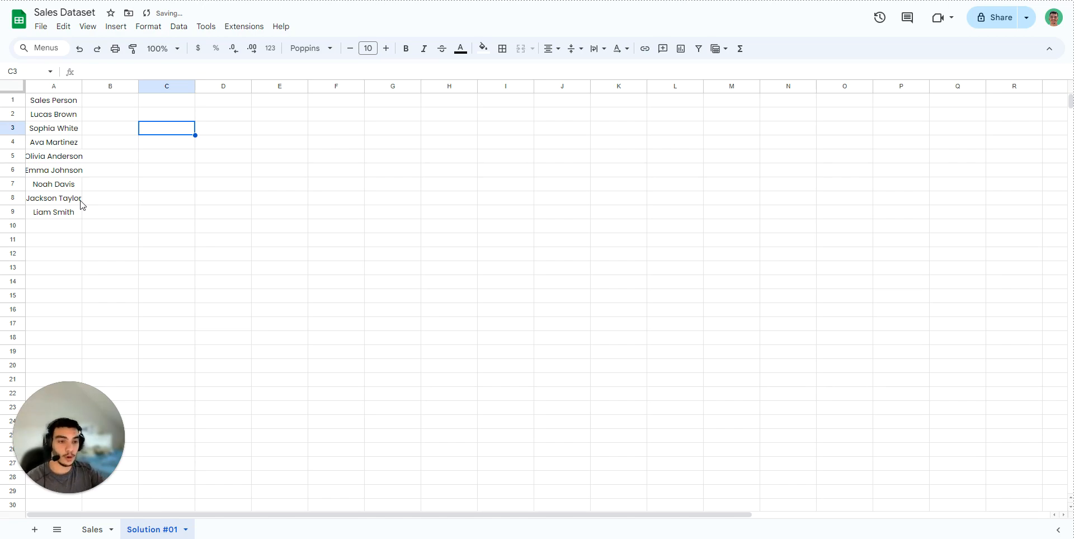
left_click(89, 529)
left_click(155, 530)
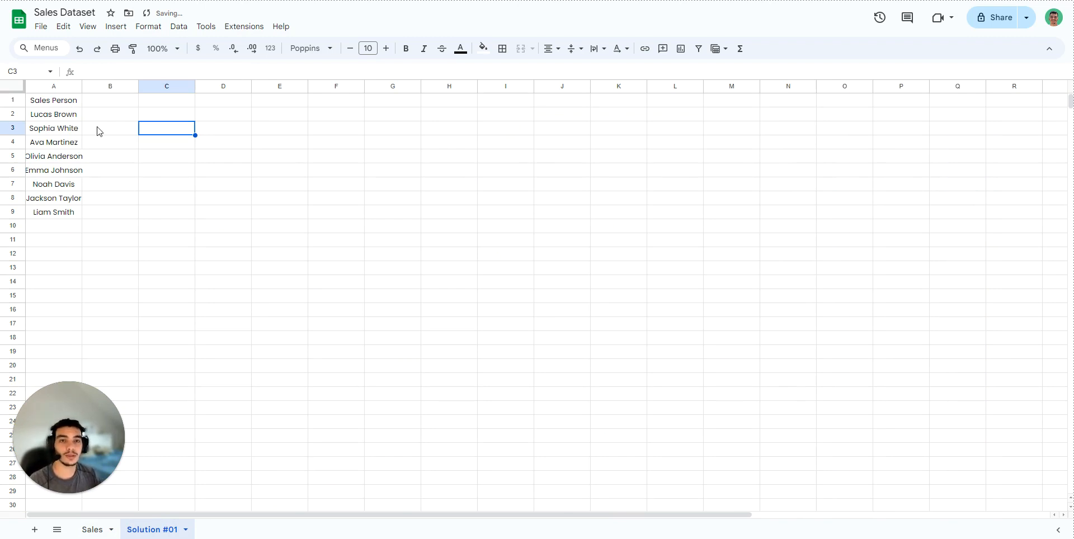
- Format the Sales Person header in A1 with the custom purple fill and bold white text
left_click(56, 103)
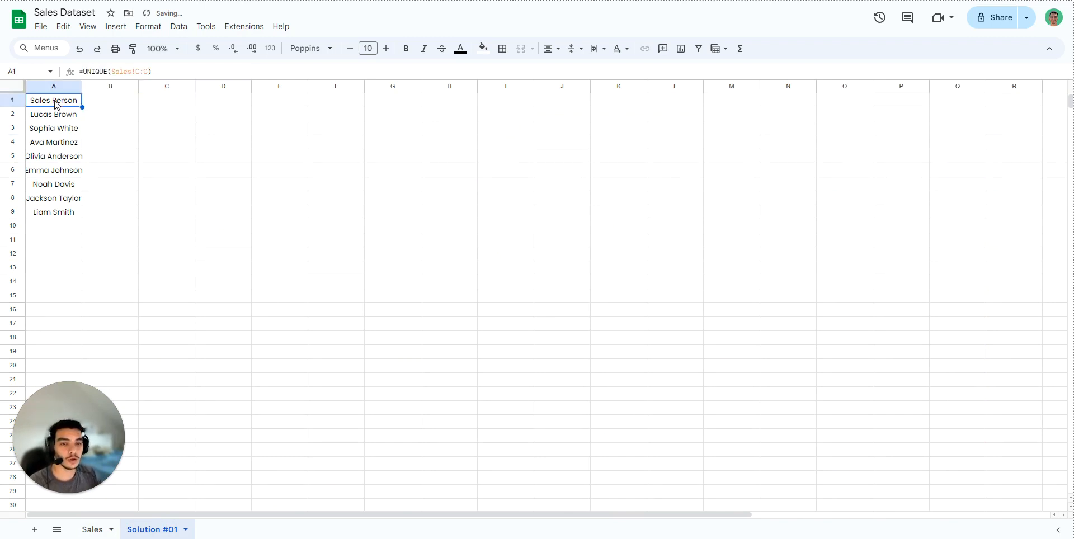
left_click(483, 49)
left_click(487, 238)
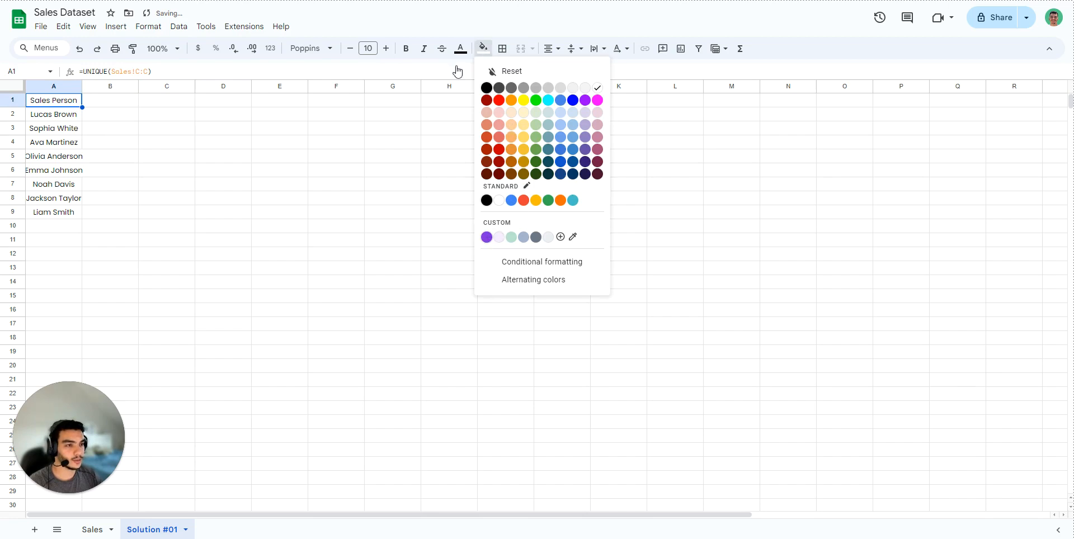
left_click(460, 48)
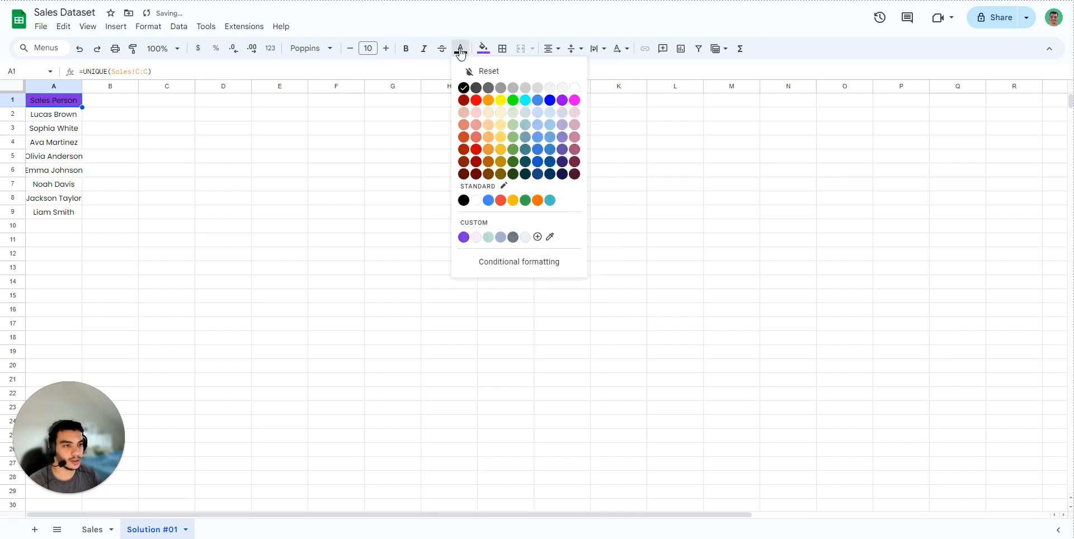
left_click(576, 92)
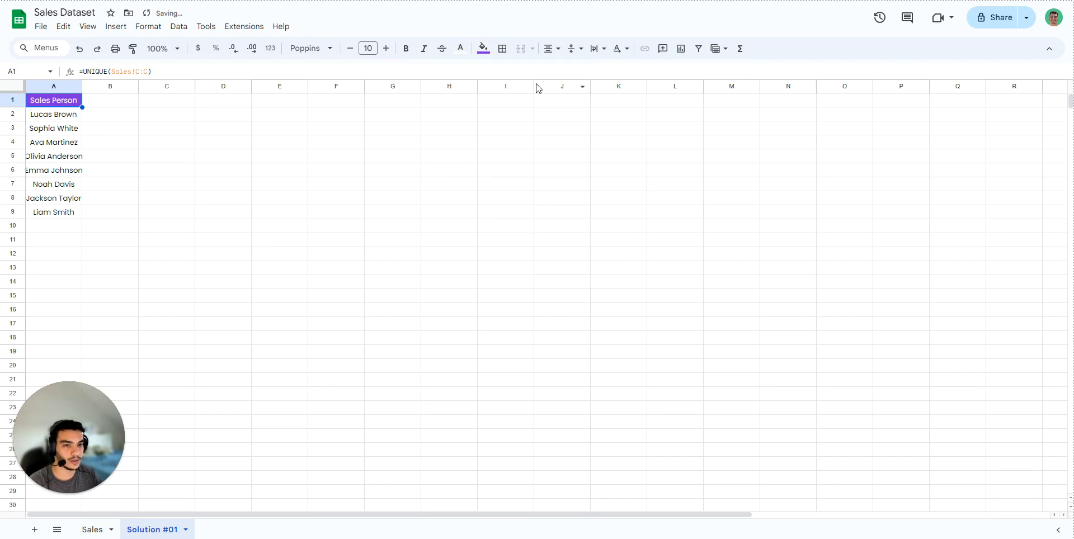
left_click(406, 49)
left_click(111, 162)
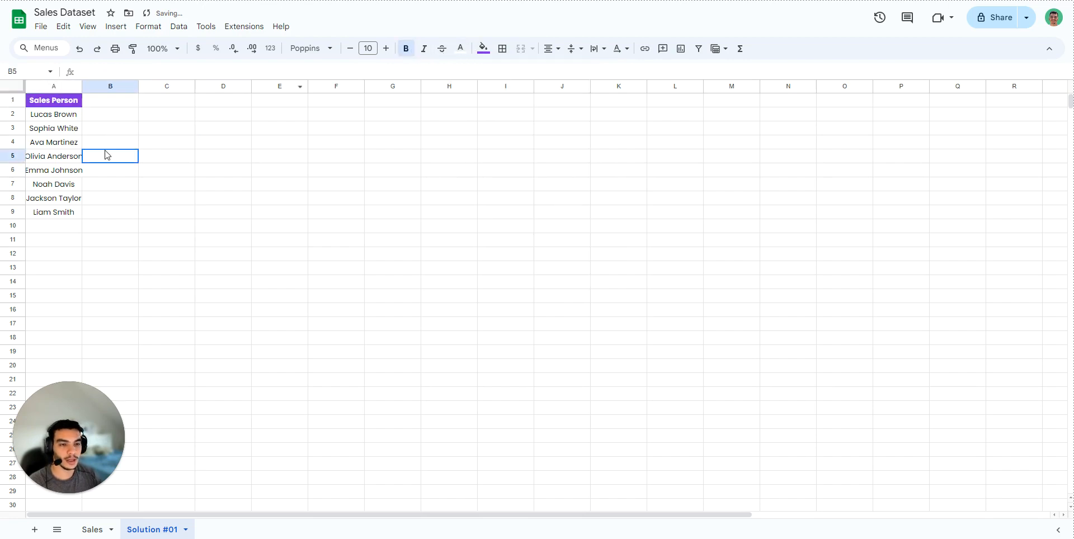
- Set the width of columns A and B to 150 pixels
left_click(60, 84)
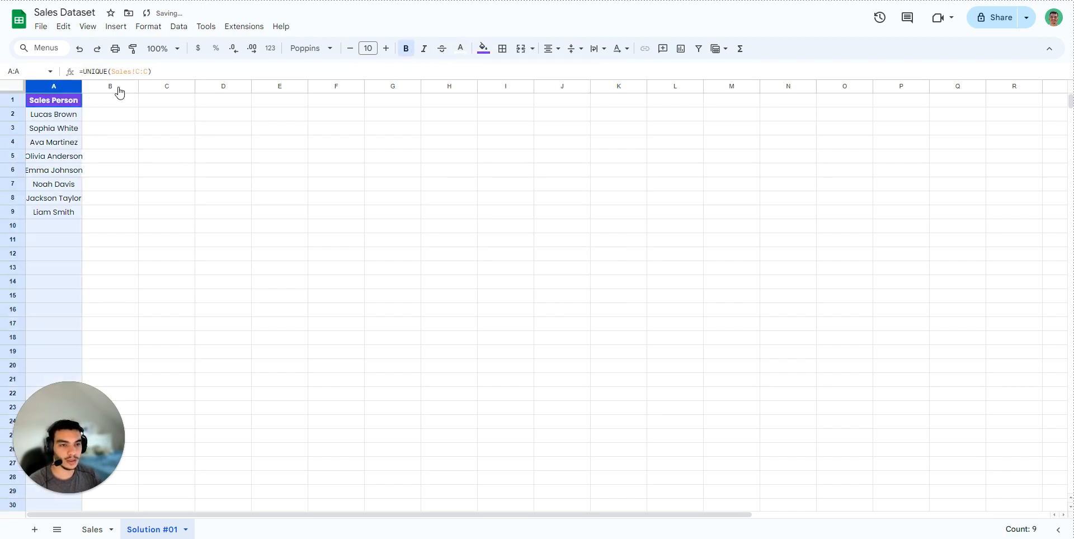
left_click(118, 87, "shift")
right_click(123, 98)
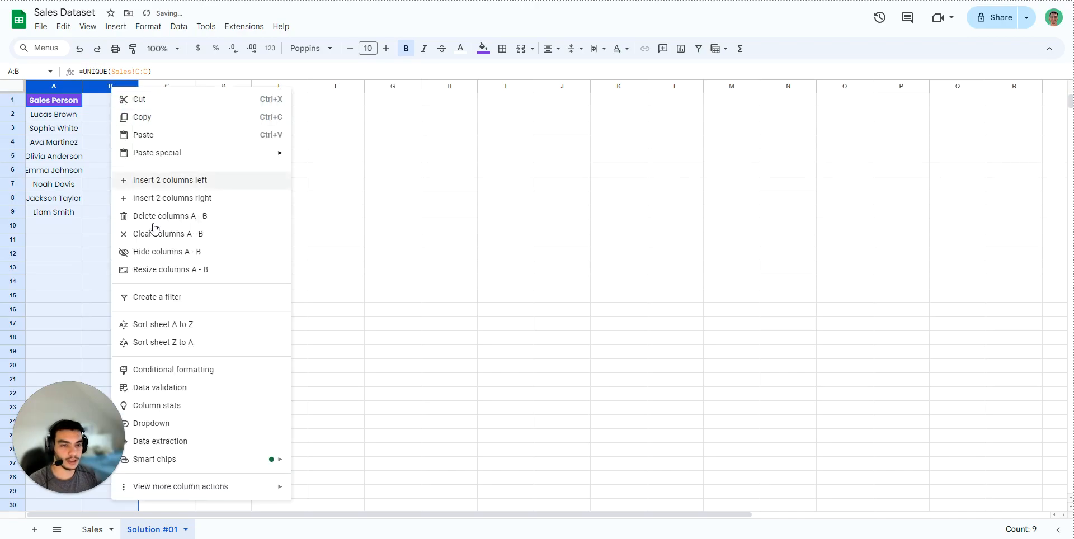
left_click(190, 271)
left_click(501, 263)
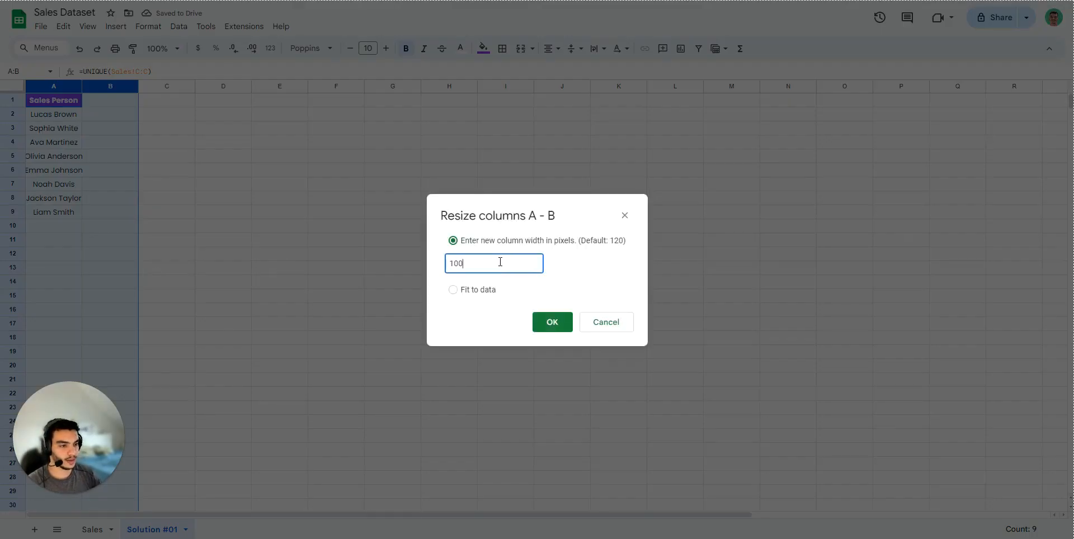
key("BackSpace")
type("4")
key("BackSpace")
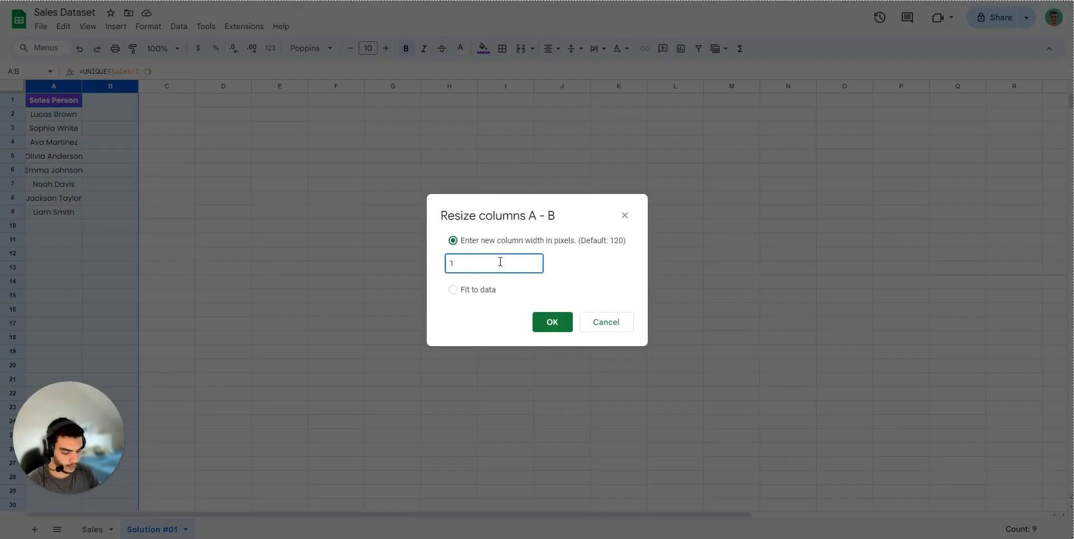
type("50")
key("Return")
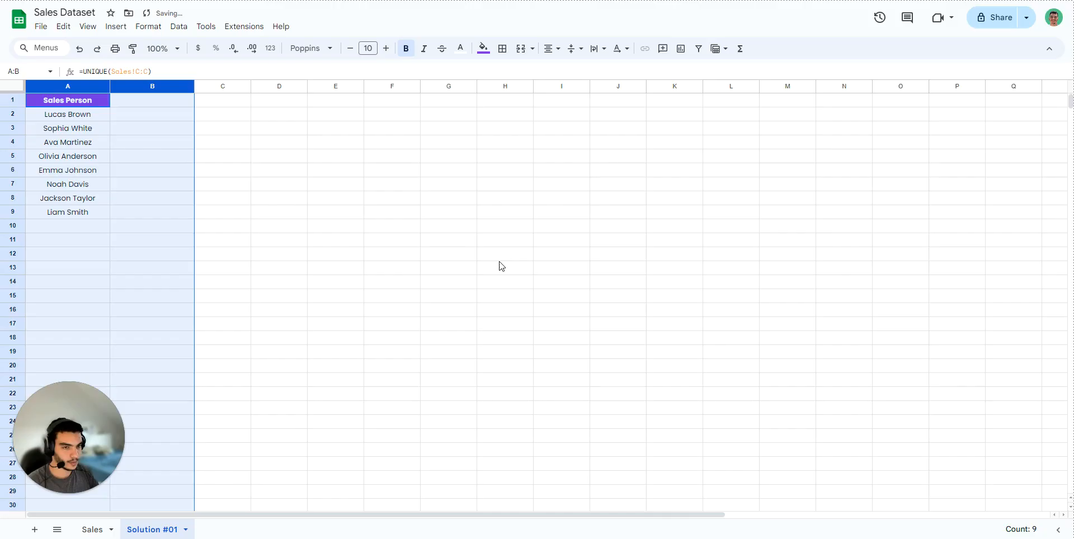
left_click(413, 242)
- Enter the header Total Value $ in cell B1 beside the Sales Person header
left_click_drag(101, 120, 101, 211)
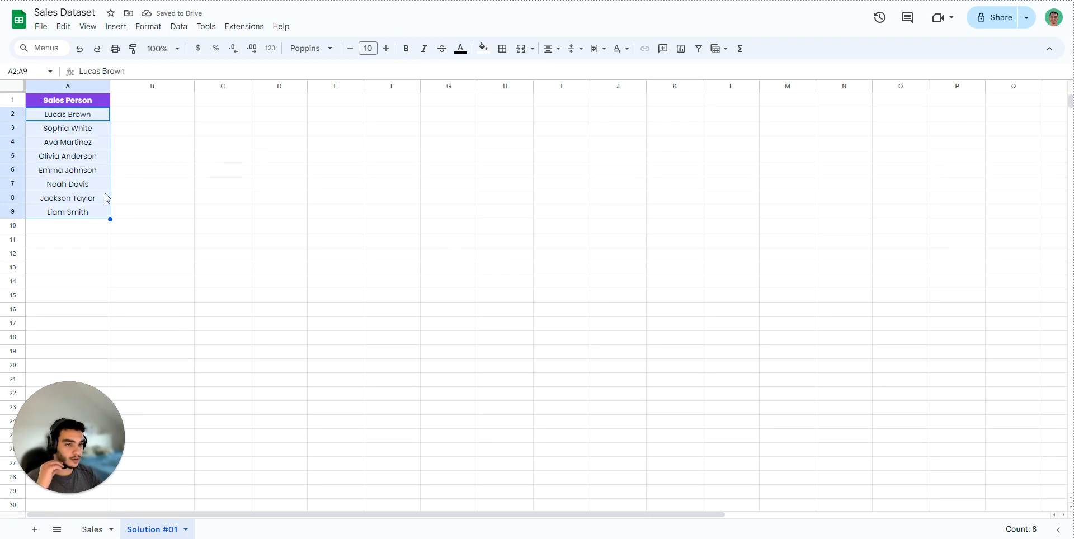
left_click(155, 103)
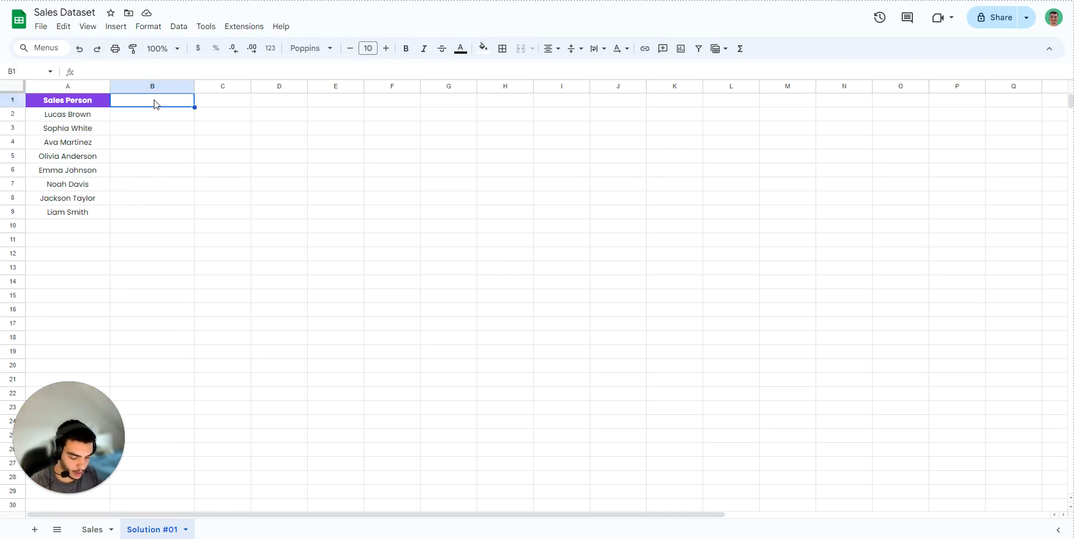
type("Total Va")
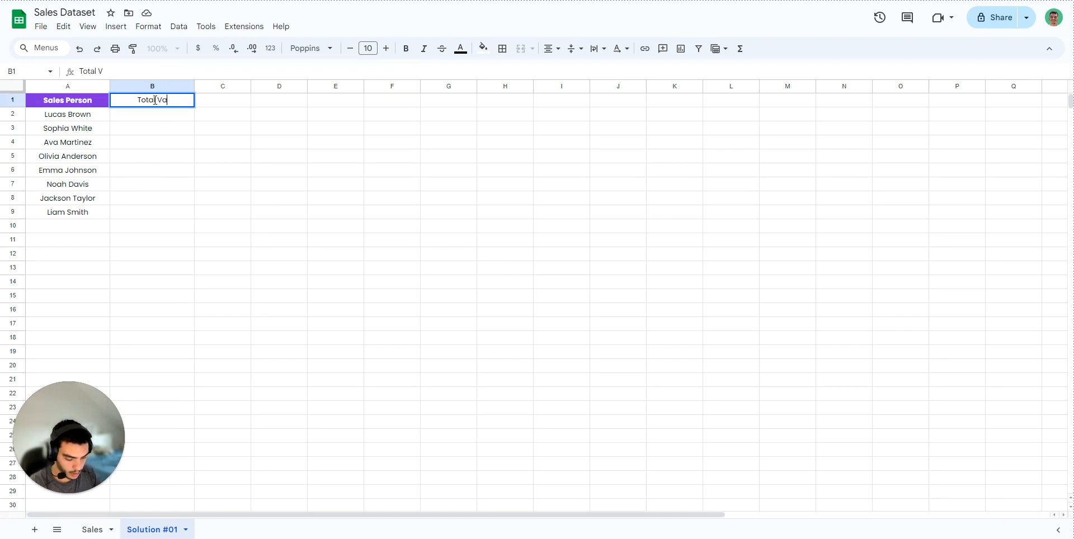
type("lue $")
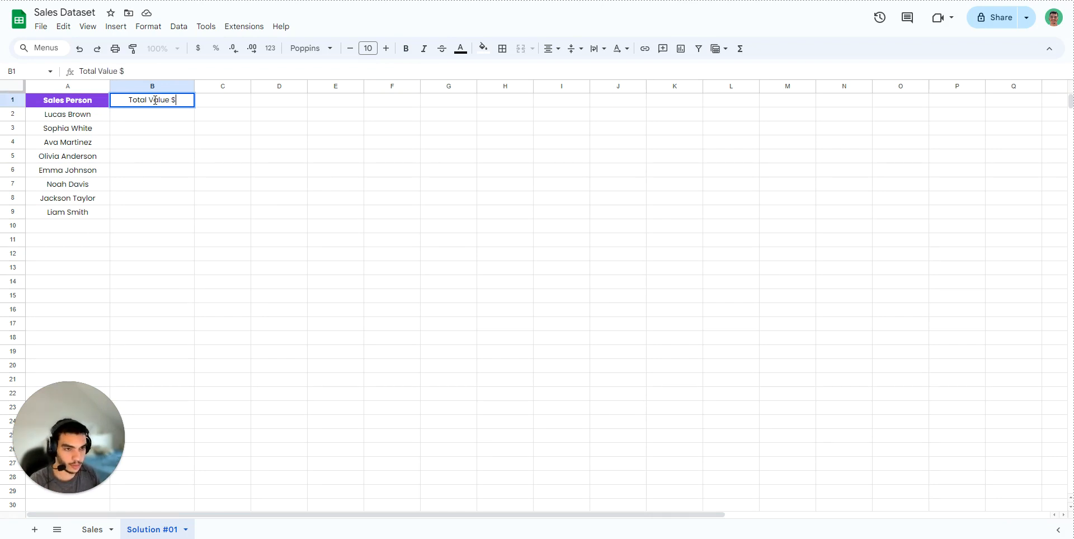
key("Return")
- Format column B as currency
left_click(136, 88)
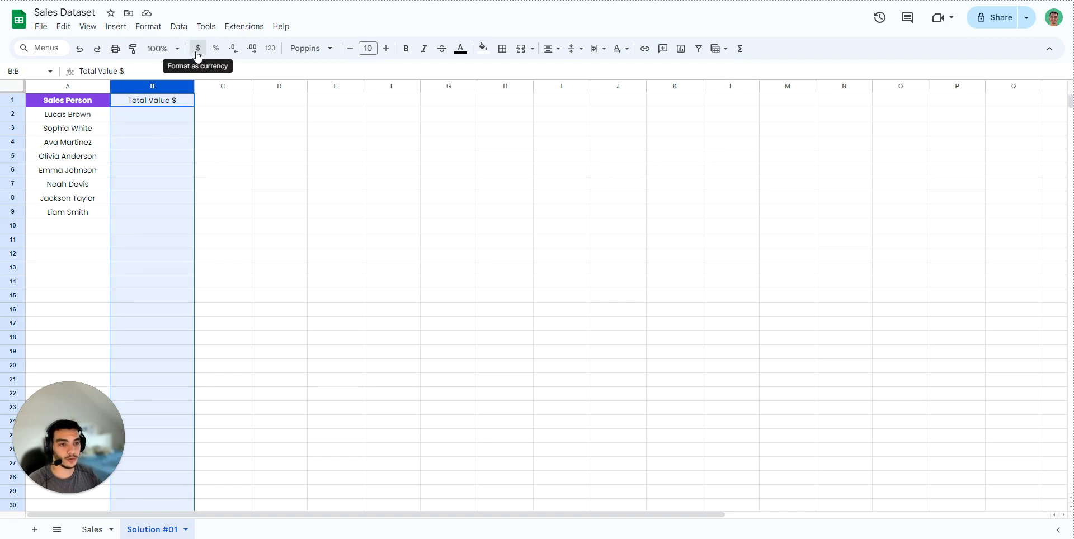
left_click(213, 141)
left_click(152, 104)
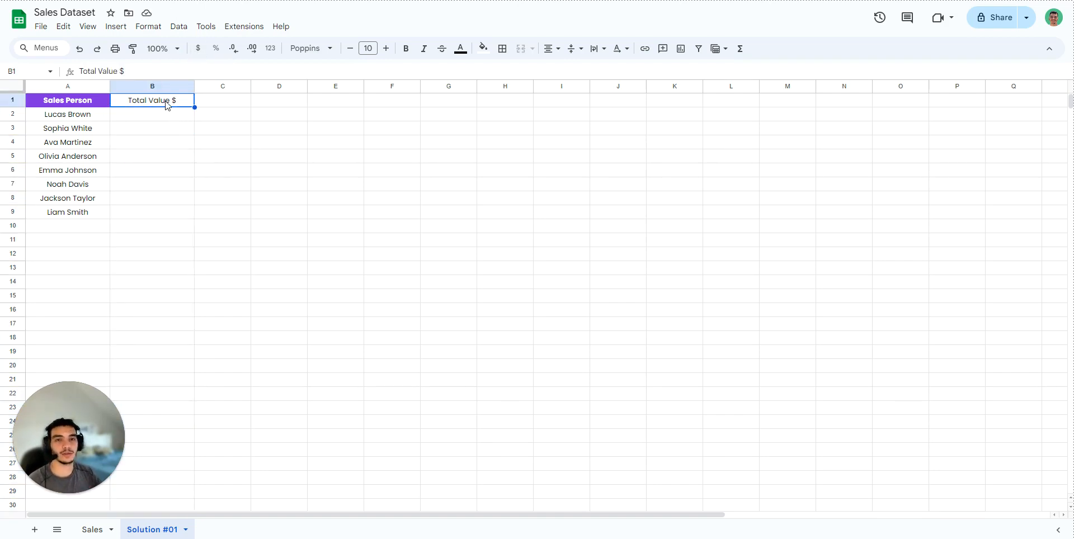
- Copy the Sales Person header's purple fill and bold white text formatting from A1 to the Total Value $ header in B1
left_click(73, 105)
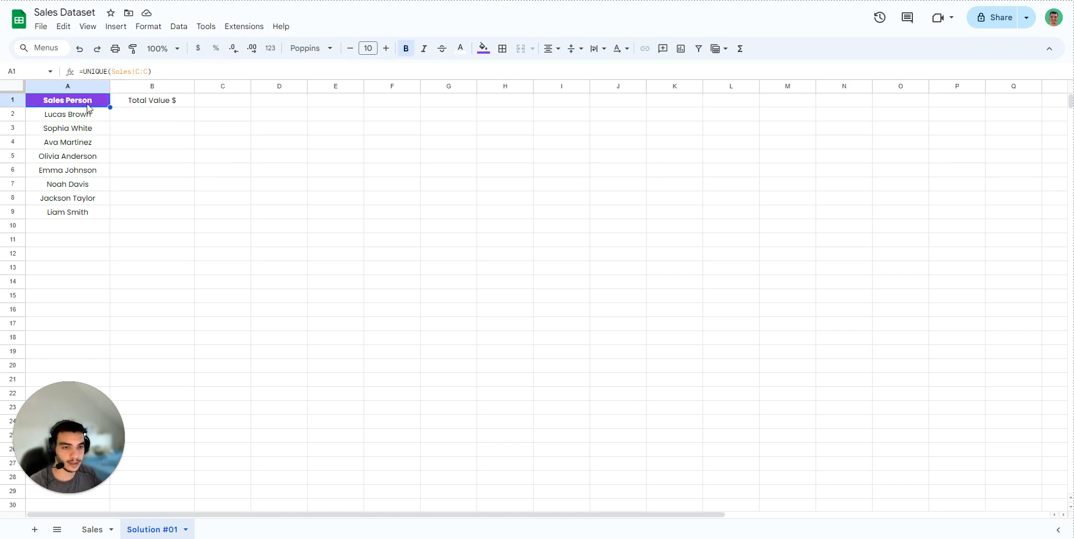
left_click(134, 51)
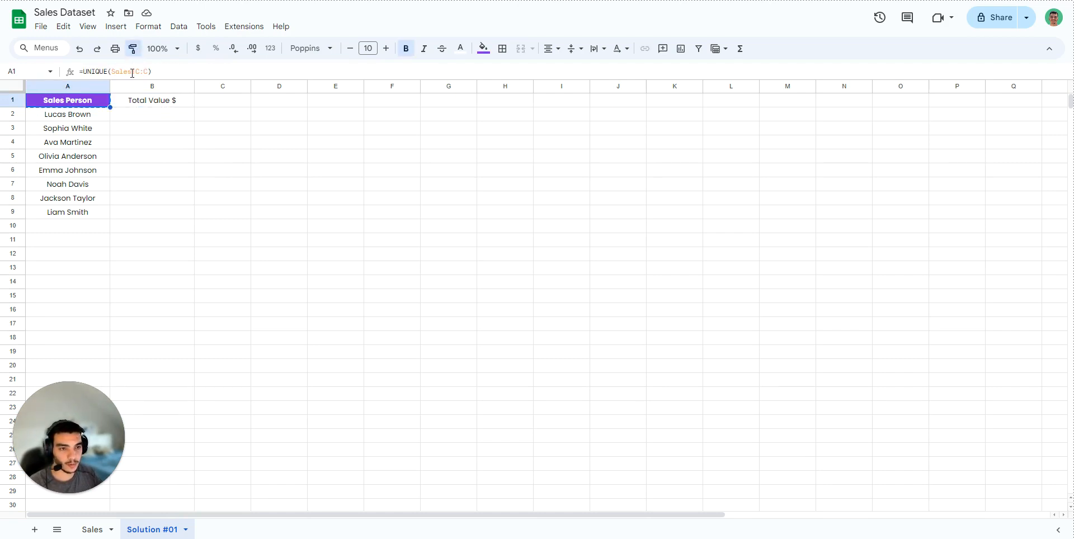
left_click(135, 101)
left_click(161, 187)
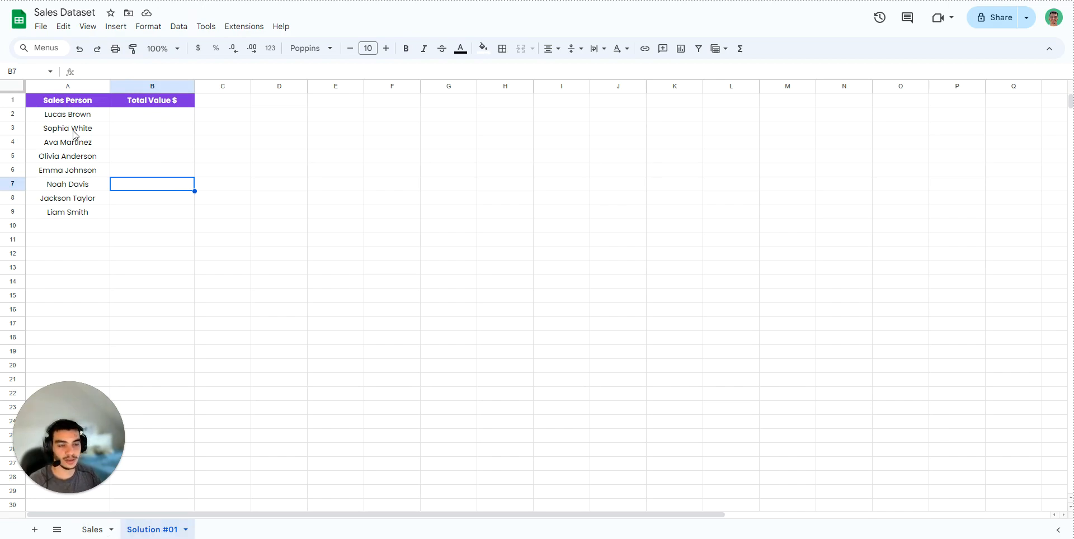
- Review the order amounts in the Total Value column of the Sales sheet
left_click(97, 531)
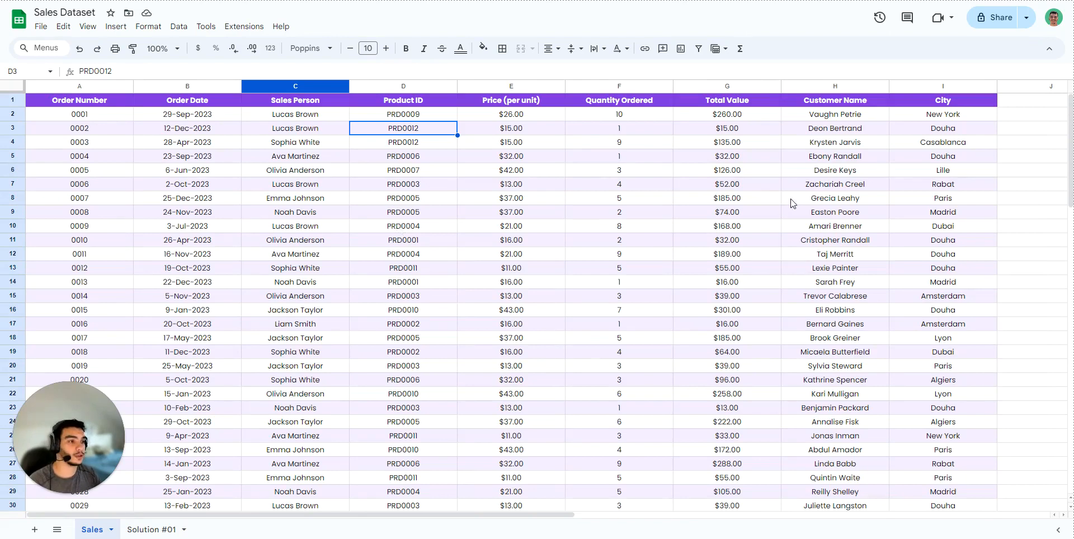
left_click_drag(735, 120, 737, 156)
left_click_drag(738, 216, 736, 395)
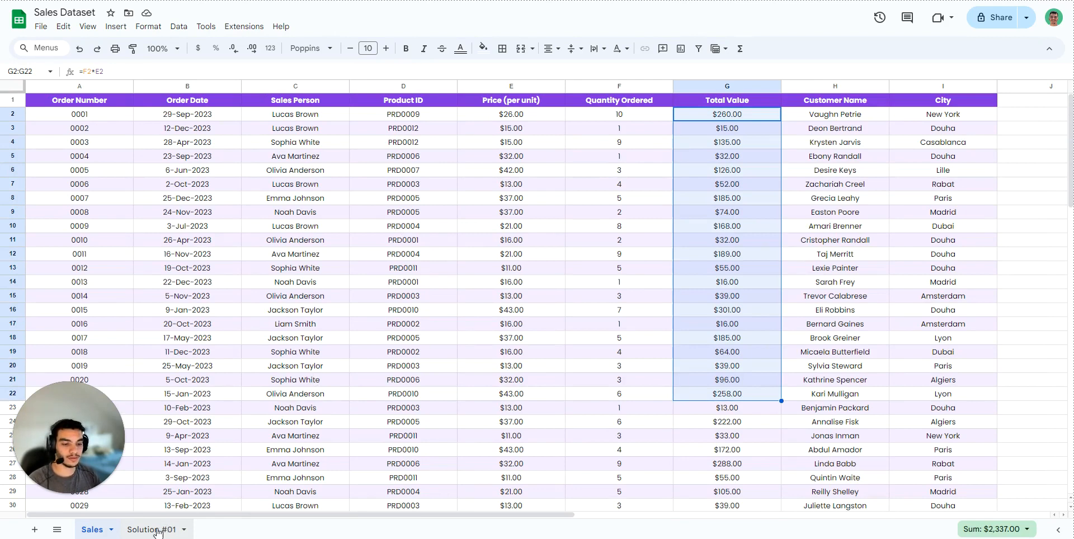
- Enter =SUMIF(Sales!C:C,A2,Sales!G:G) in cell B2 of Solution #01 to total the first salesperson's orders
key("ctrl+shift+Page_Down")
left_click(129, 118)
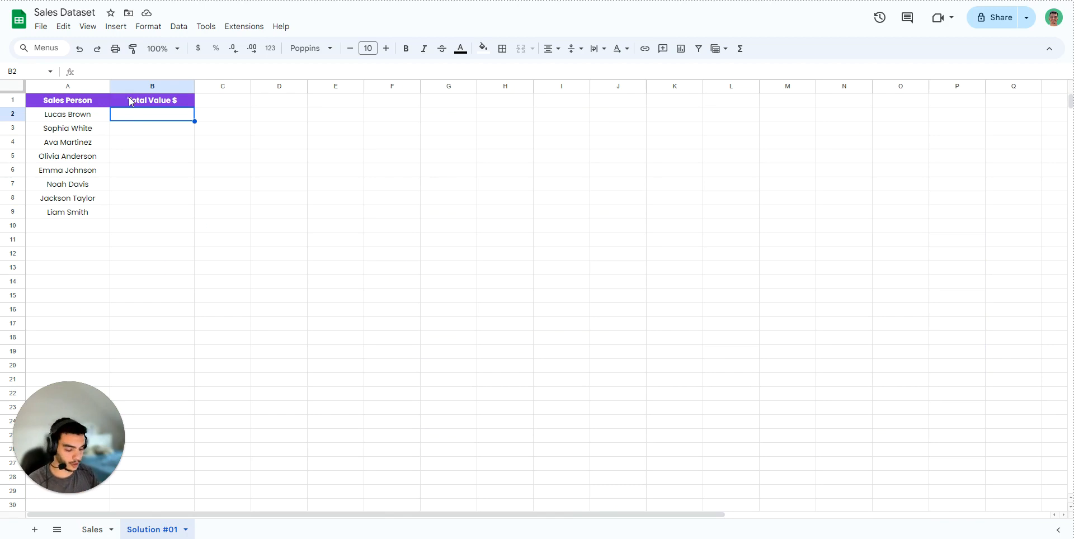
type("=sum")
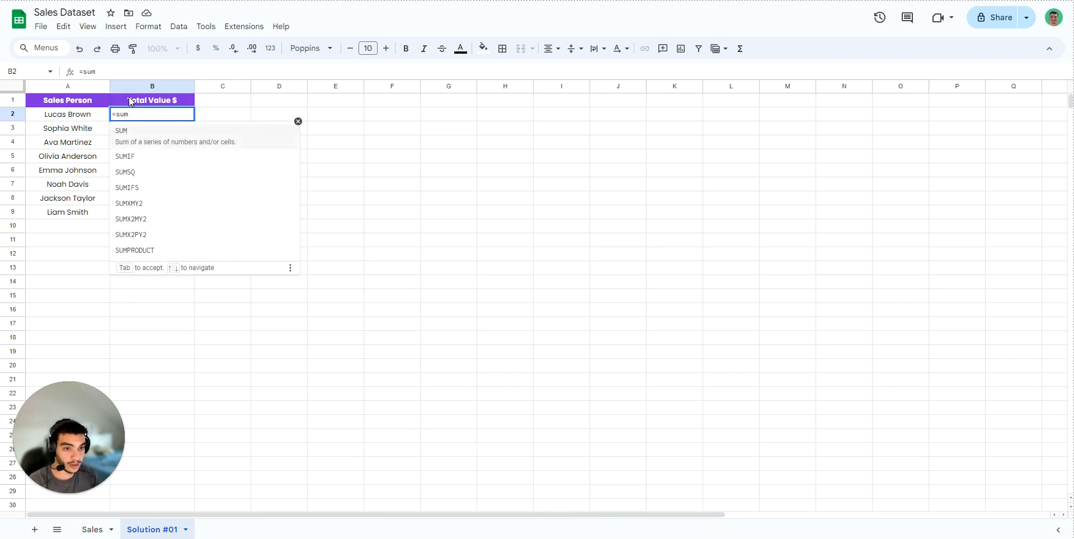
left_click(166, 156)
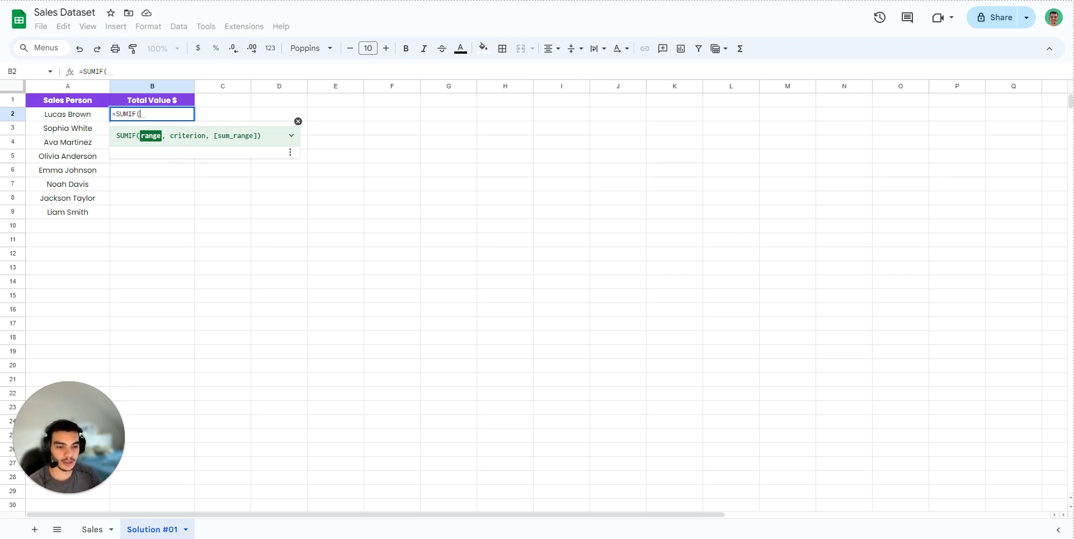
left_click(94, 530)
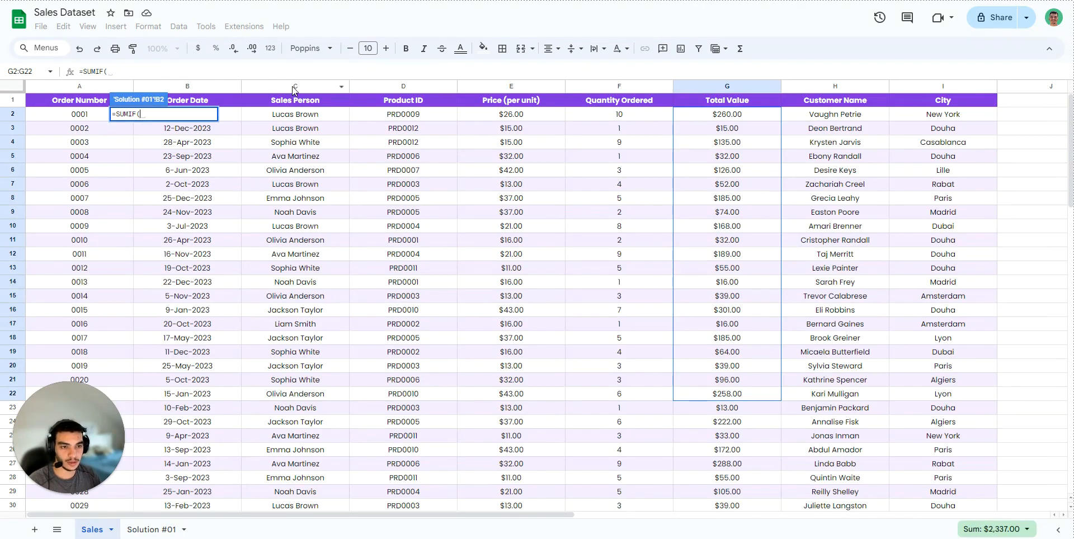
left_click(292, 86)
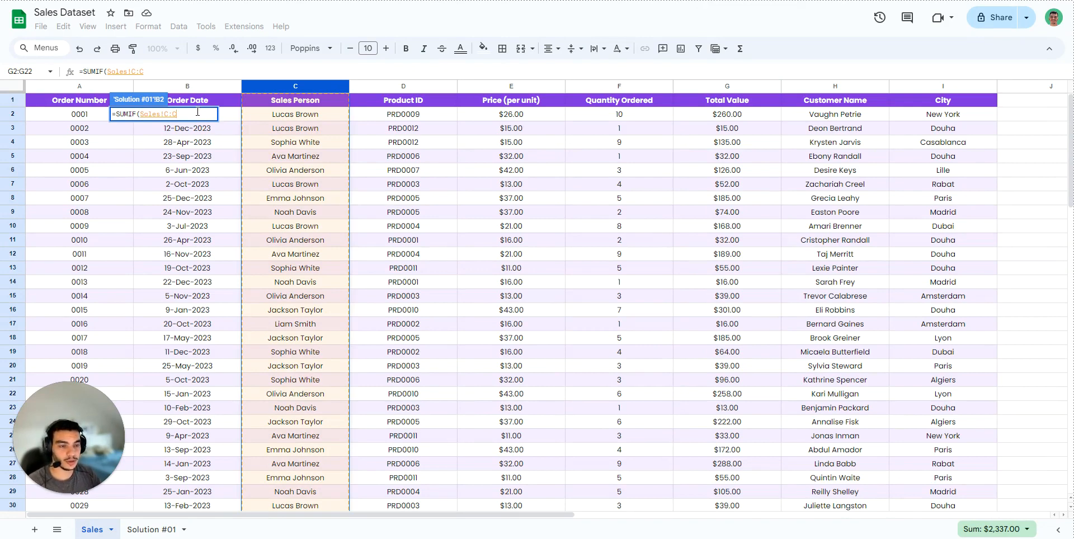
type(",")
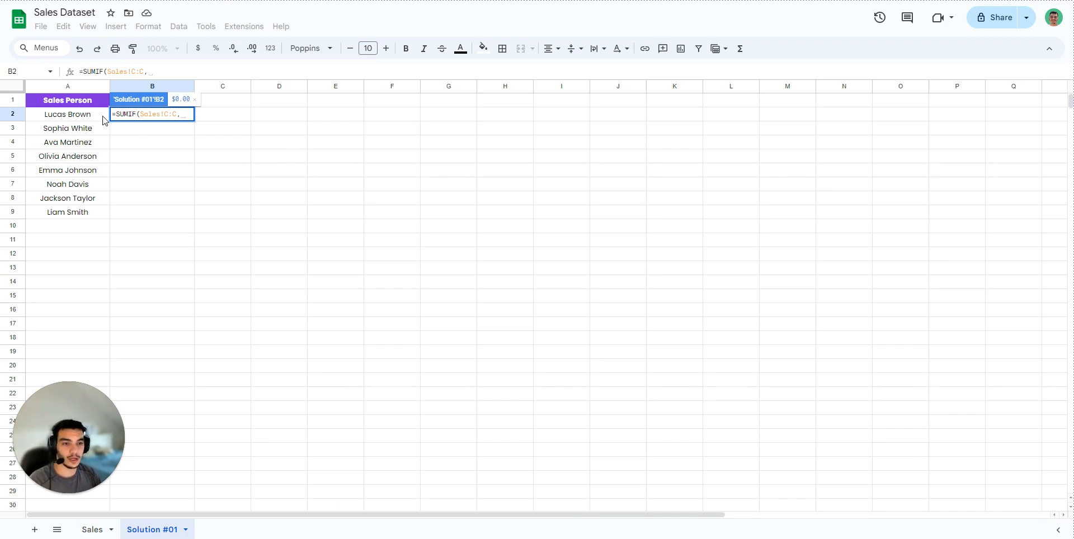
left_click(85, 116)
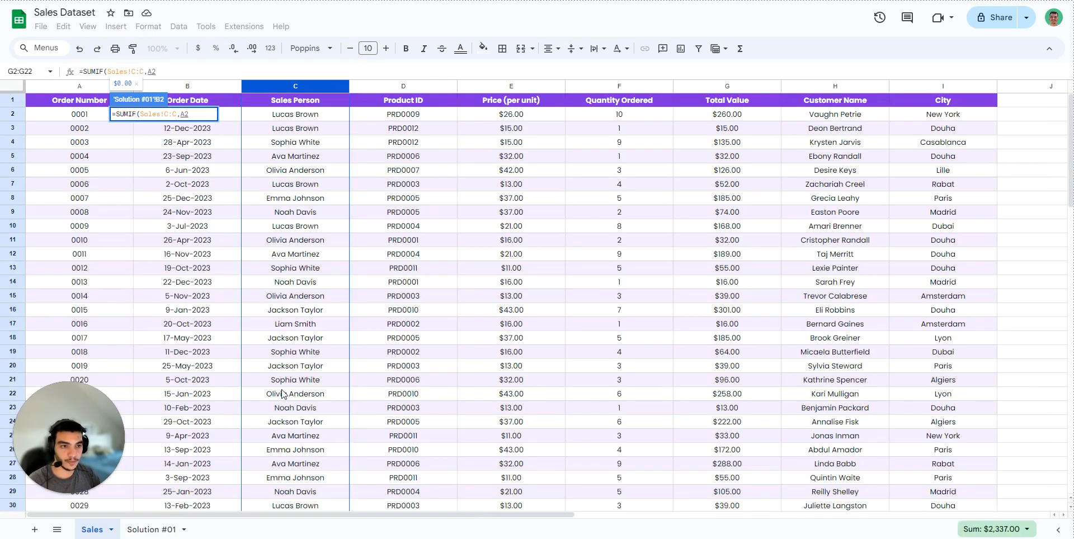
type(",")
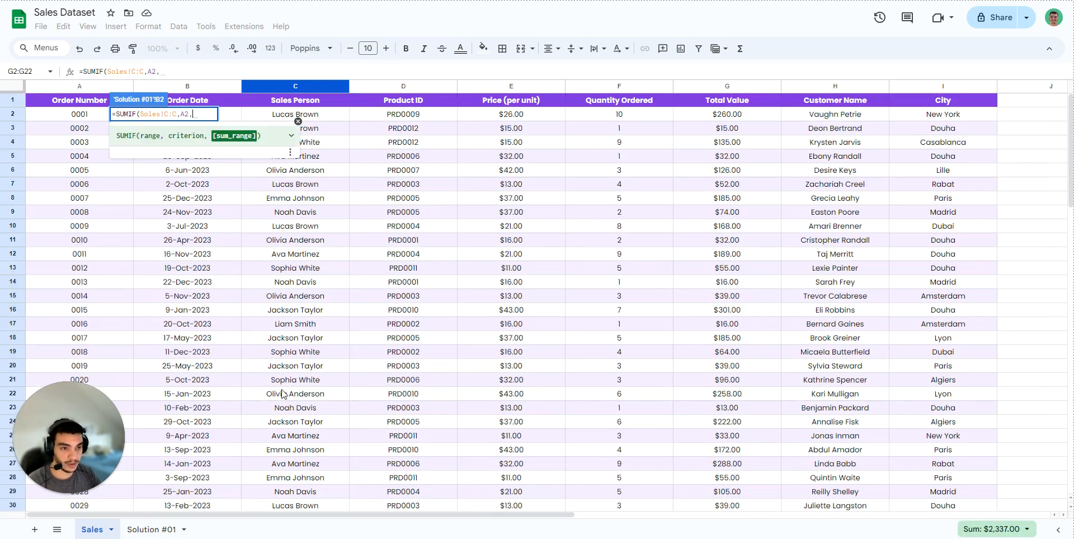
left_click(725, 88)
key("Return")
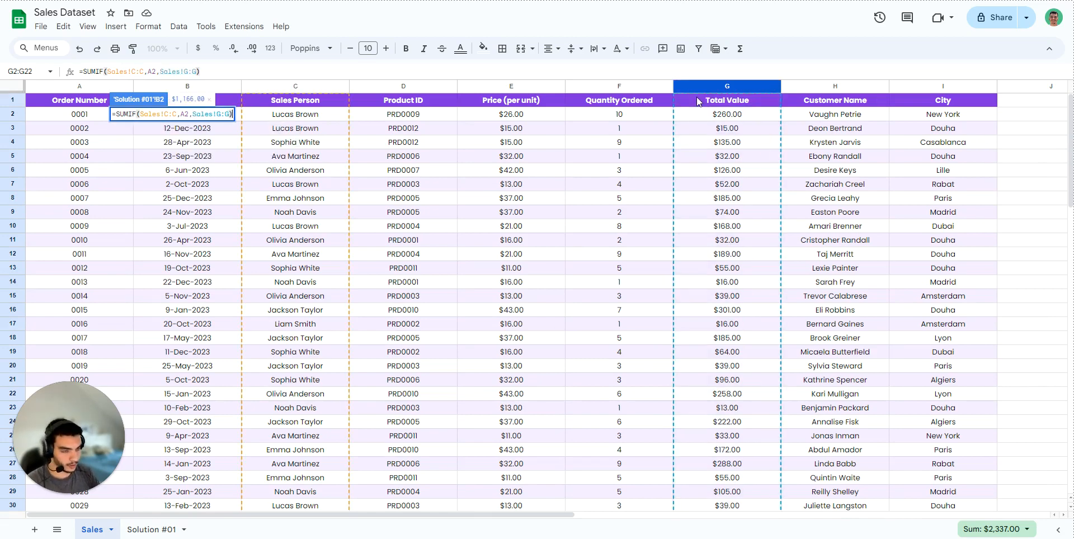
left_click(214, 118)
- Fill the SUMIF formula from B2 down to B9 for the remaining salespeople
left_click(187, 117)
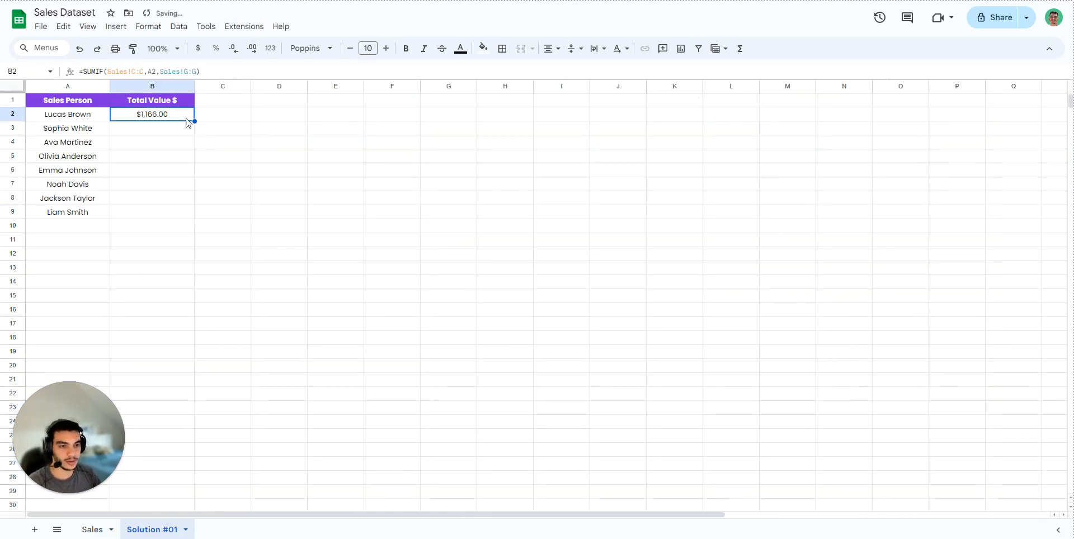
left_click_drag(194, 121, 177, 215)
left_click(245, 199)
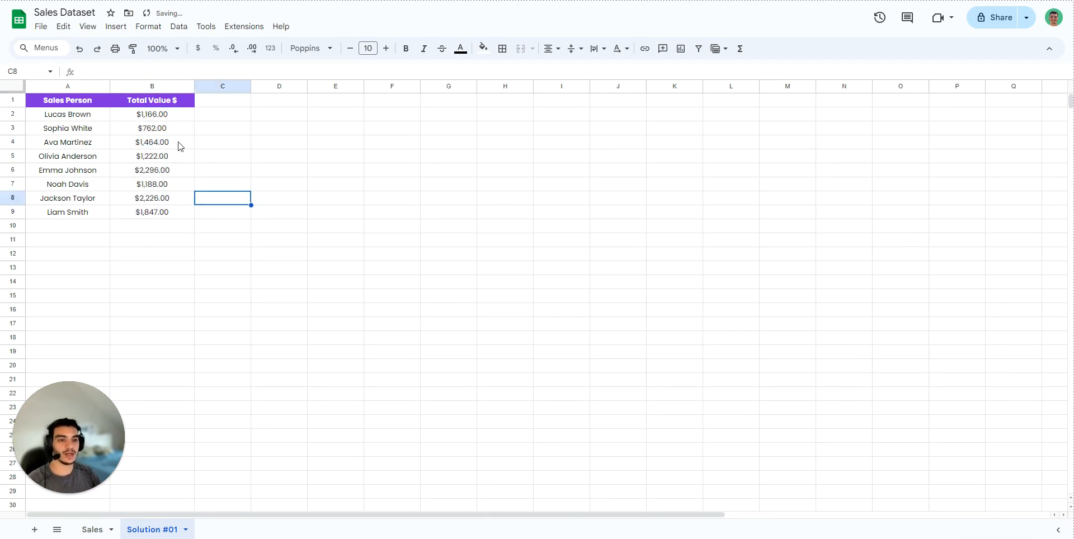
- Check the SUMIF formulas in column B of Solution #01 against the Sales Person column on the Sales sheet
left_click(162, 117)
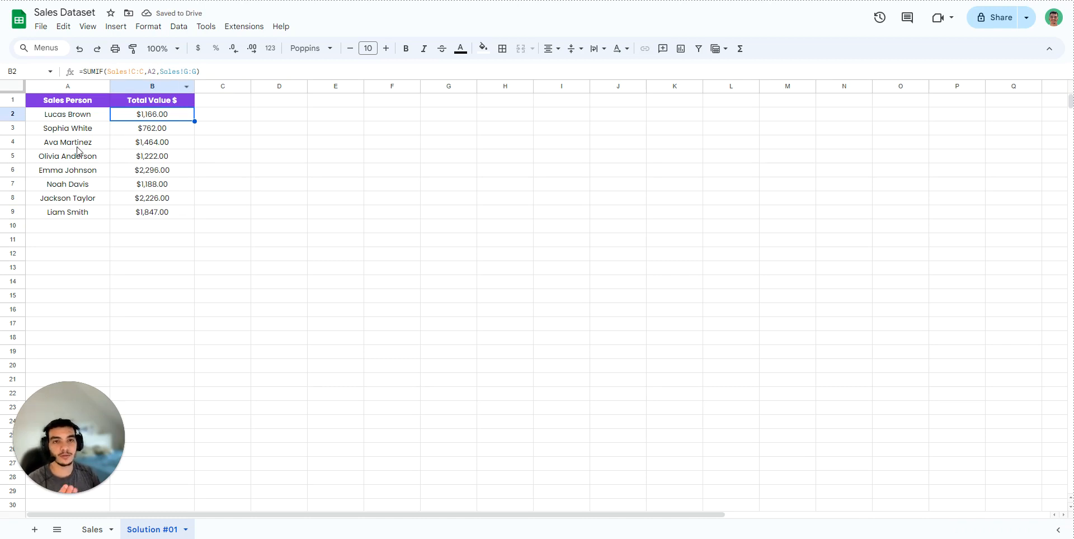
left_click(253, 157)
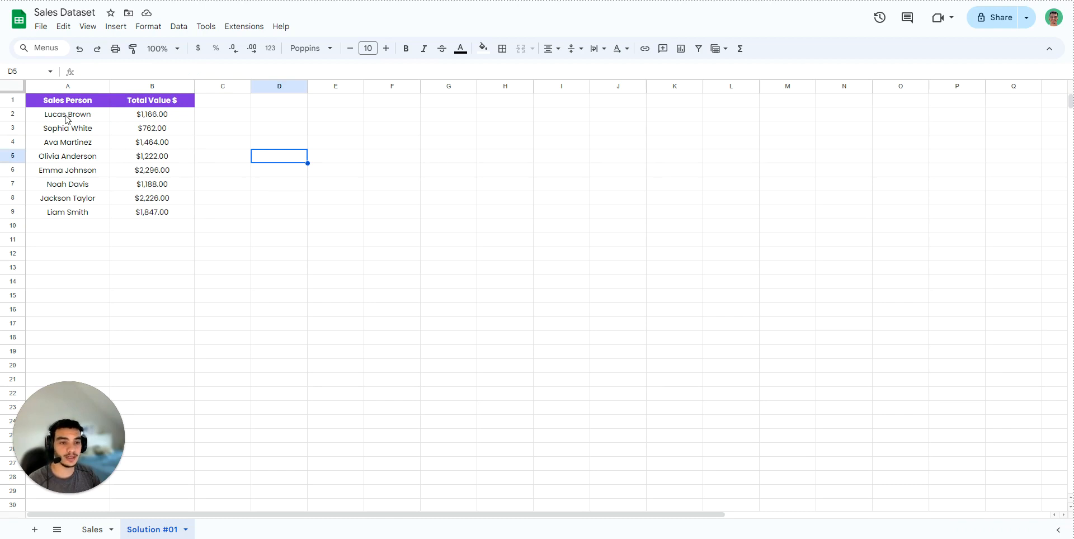
left_click(155, 118)
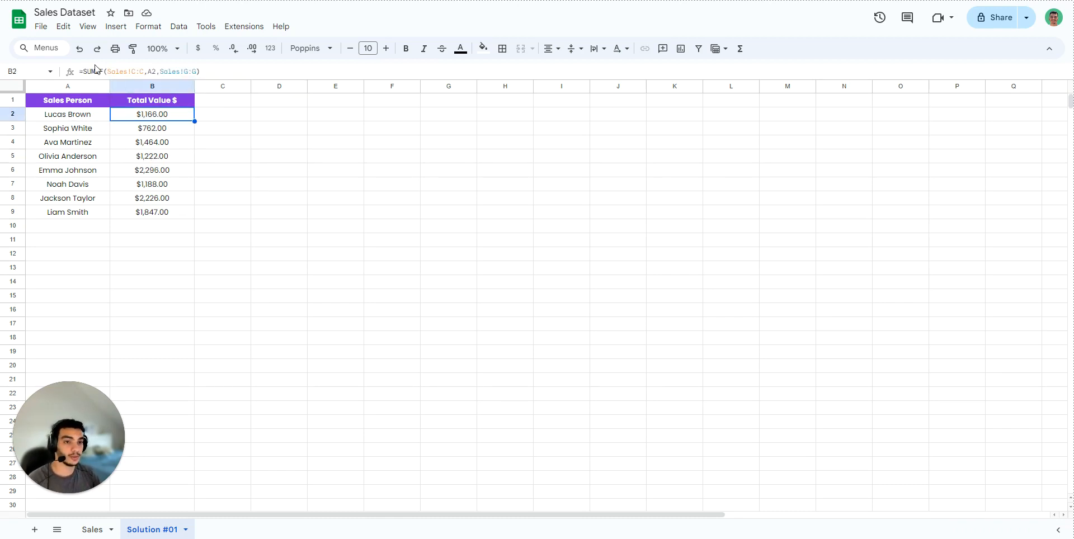
left_click(110, 72)
left_click(159, 144)
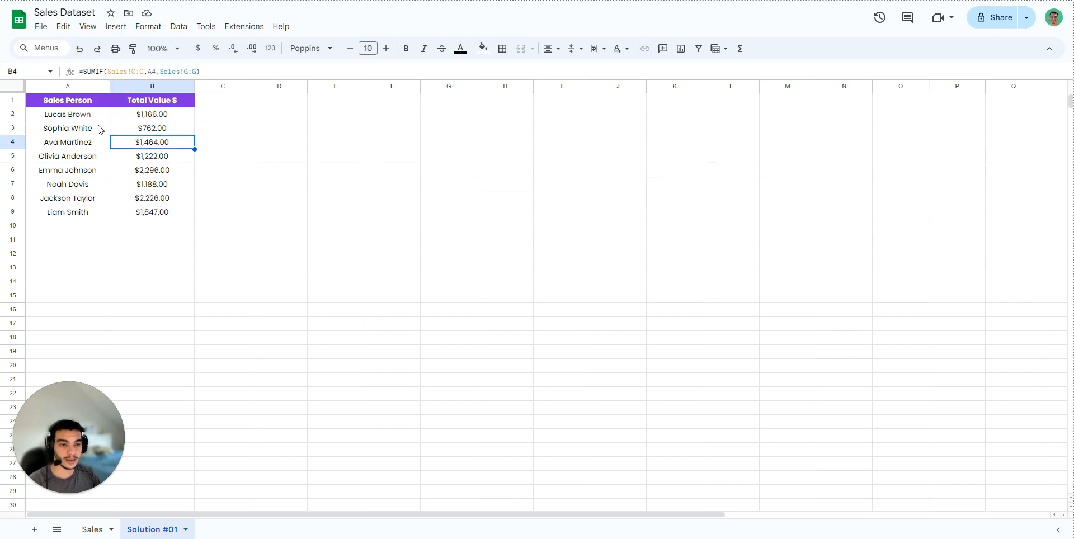
left_click(71, 116)
left_click(103, 529)
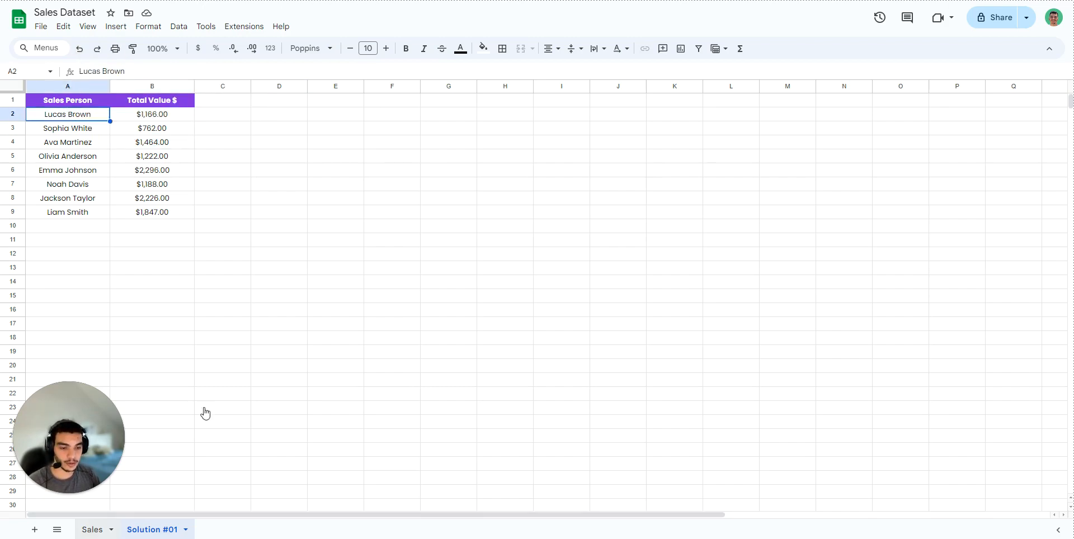
left_click(295, 87)
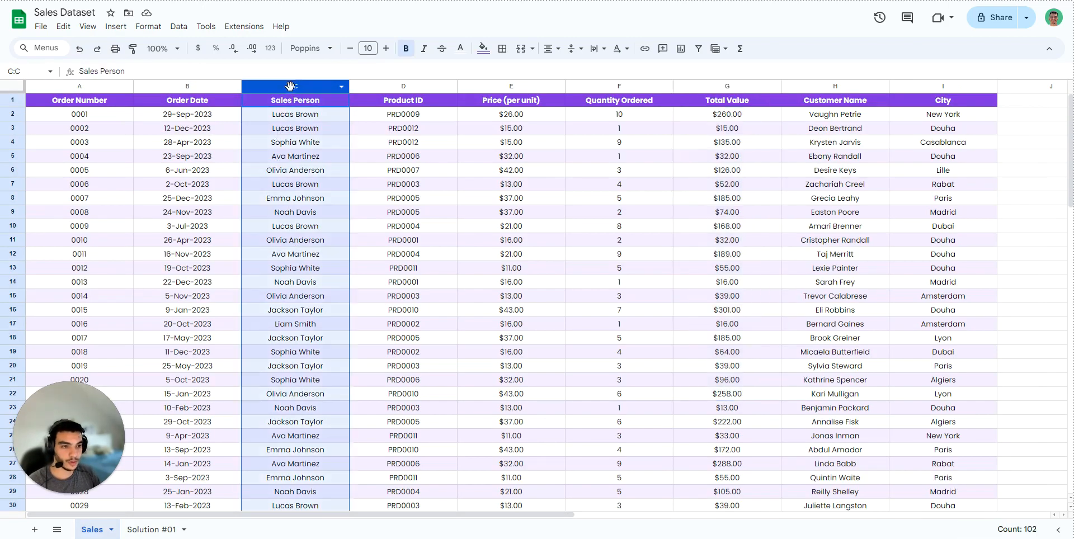
left_click(299, 215)
left_click(158, 531)
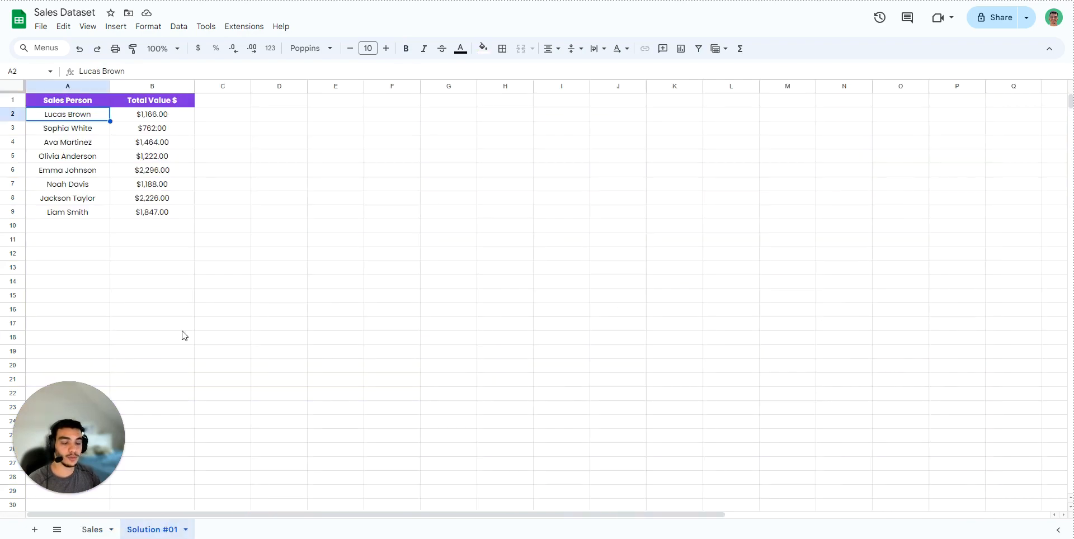
left_click(92, 529)
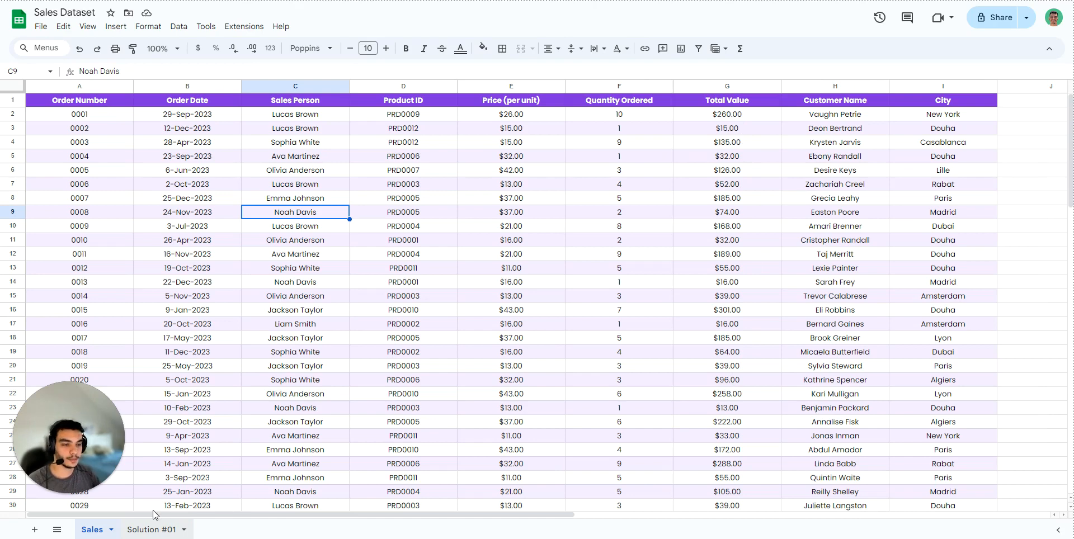
left_click(147, 531)
left_click(301, 230)
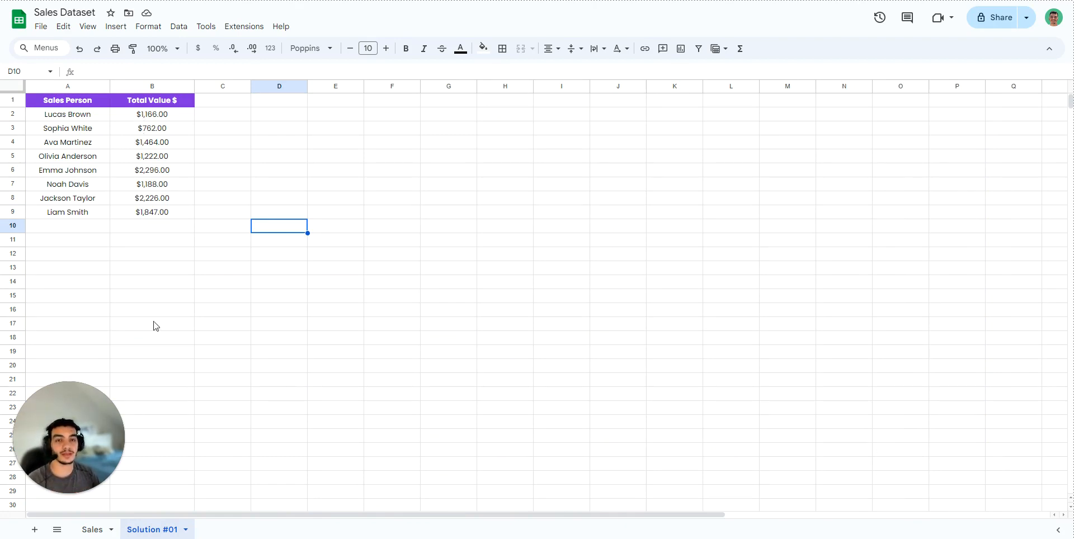
- Duplicate the Solution #01 sheet and rename the copy Solution #02
left_click(34, 530)
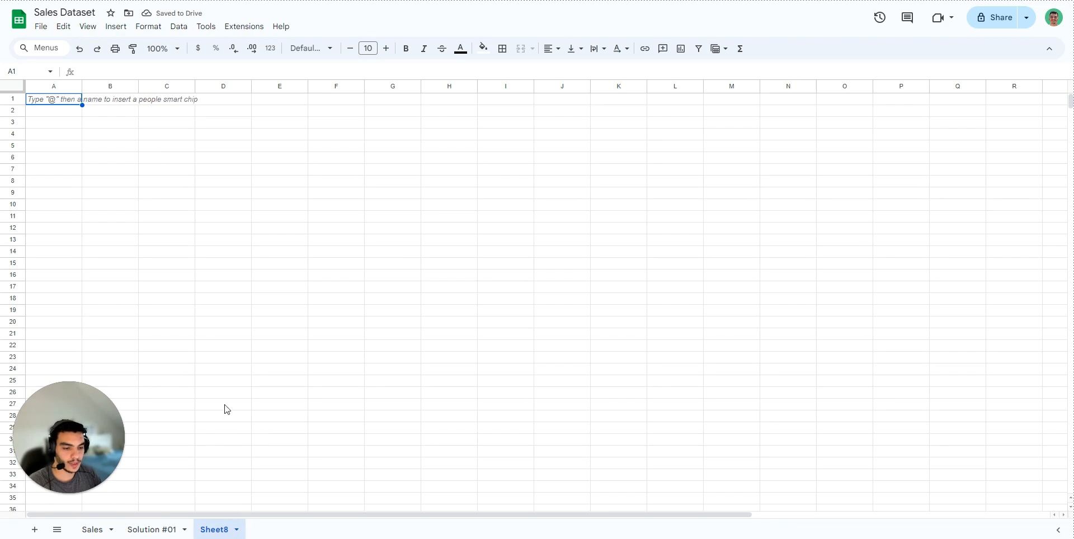
left_click(148, 530)
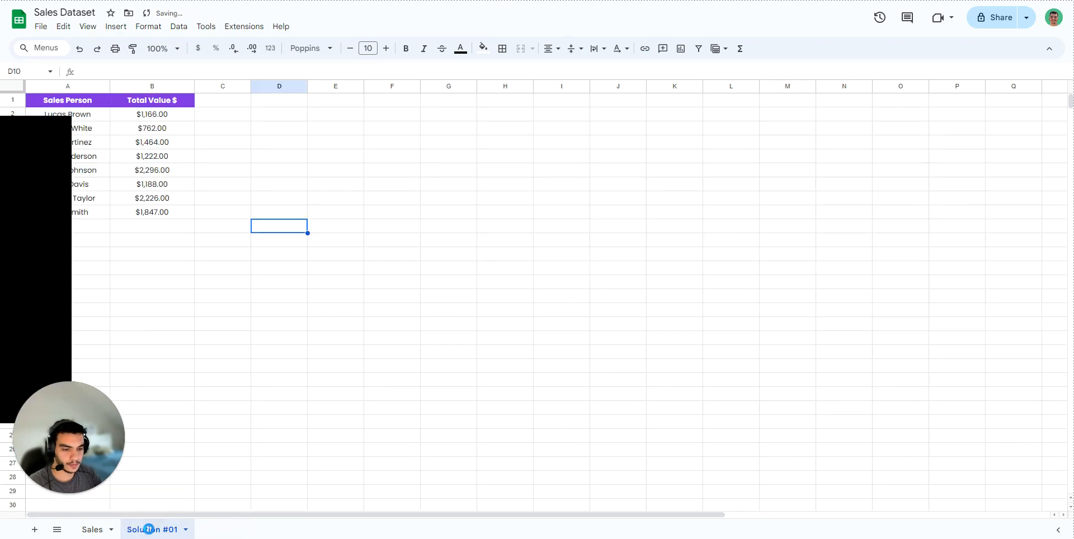
right_click(148, 530)
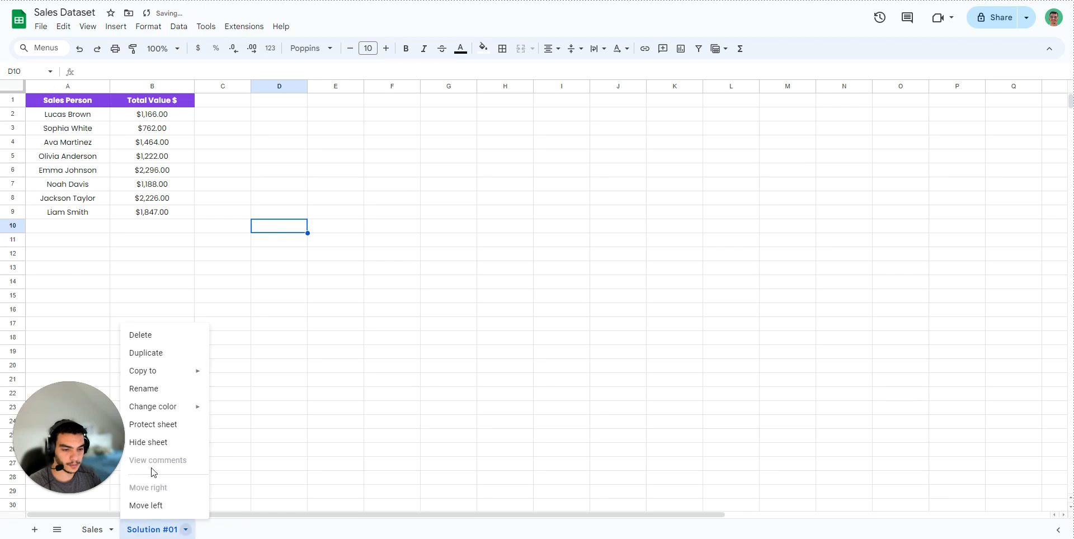
left_click(160, 355)
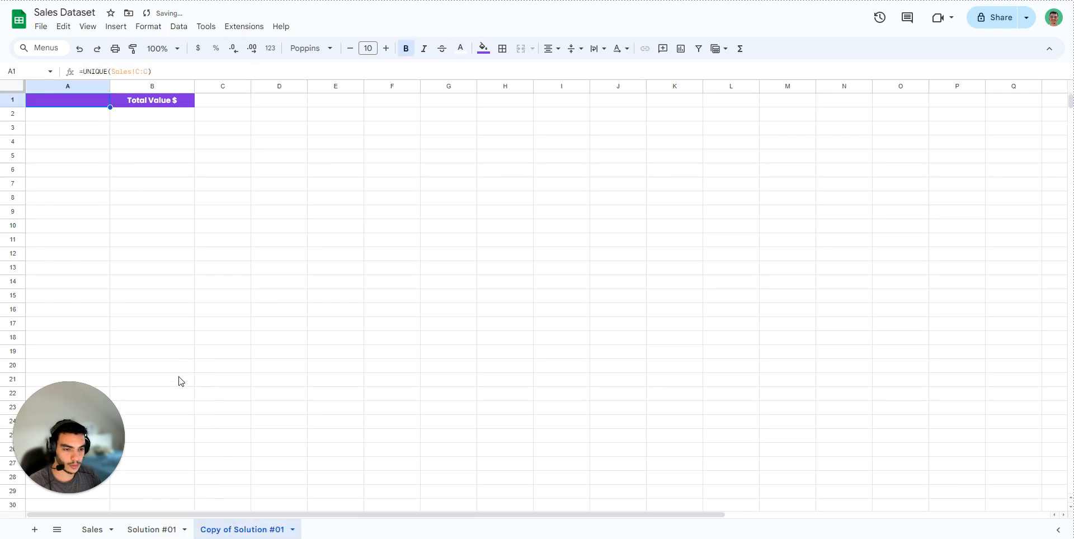
double_click(236, 531)
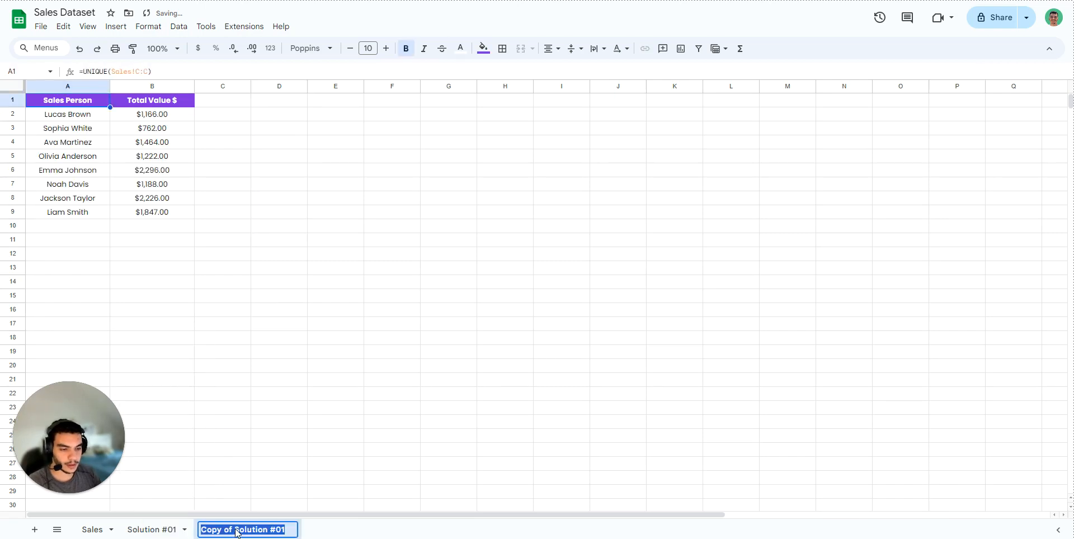
type("Solution #01")
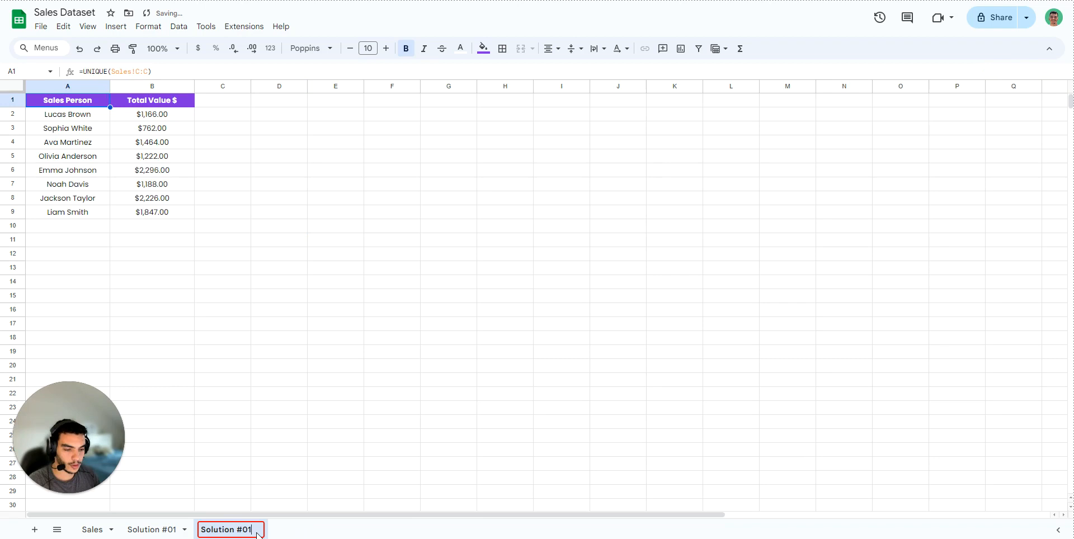
key("BackSpace")
type("2")
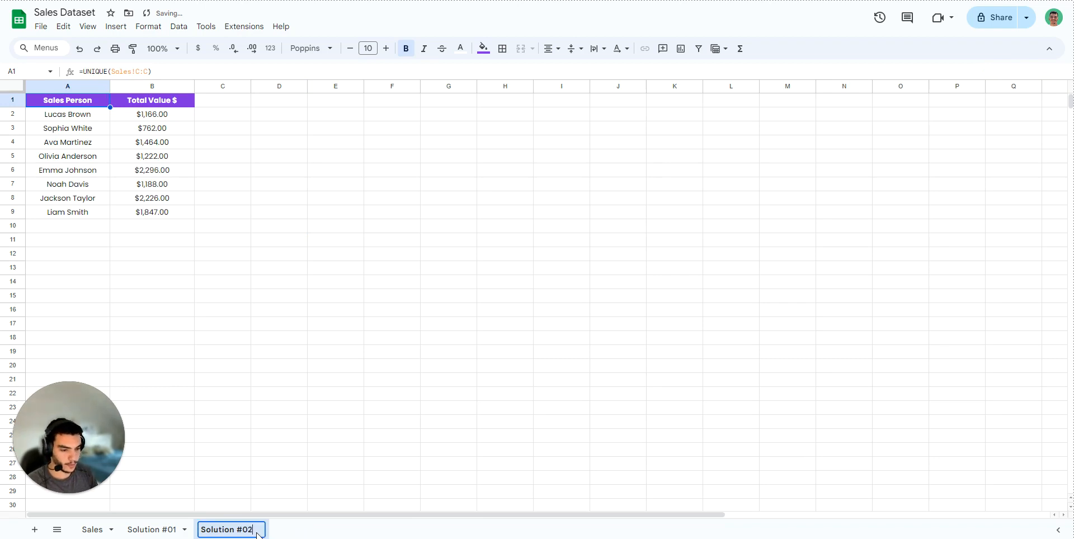
key("Return")
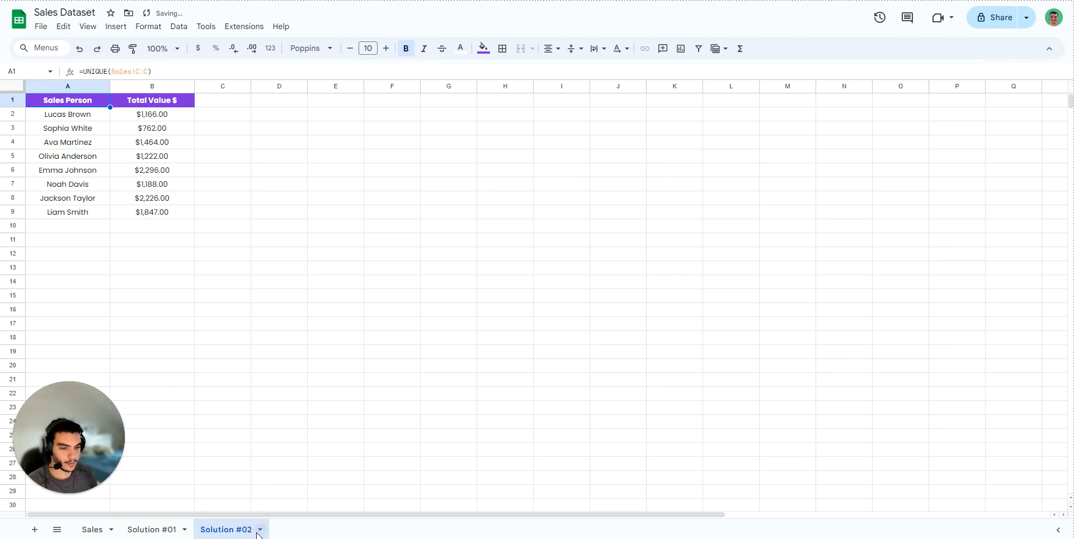
- Delete columns A and B from the Solution #02 sheet to leave it empty
left_click(225, 312)
left_click(108, 88)
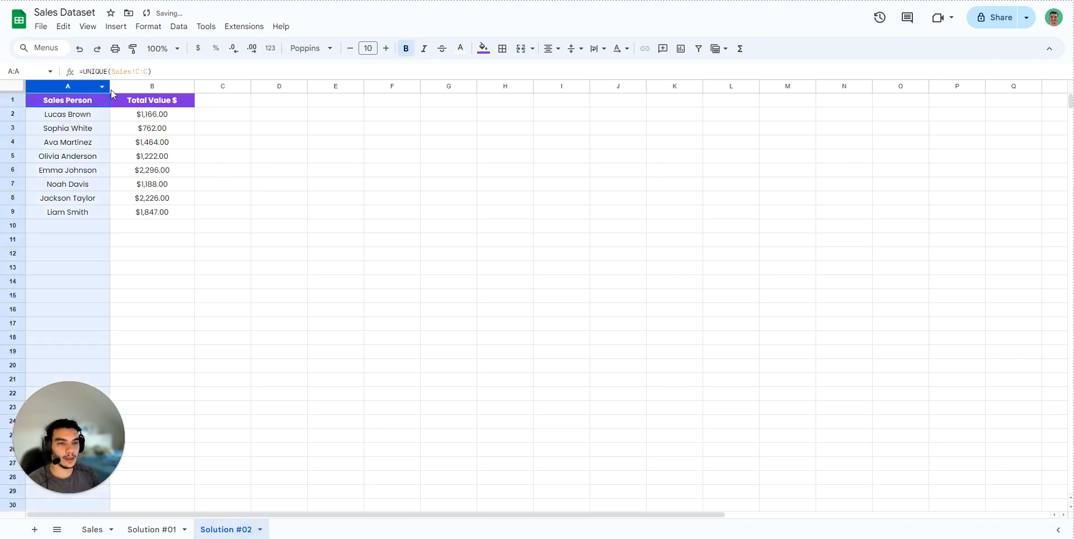
left_click(139, 86, "shift")
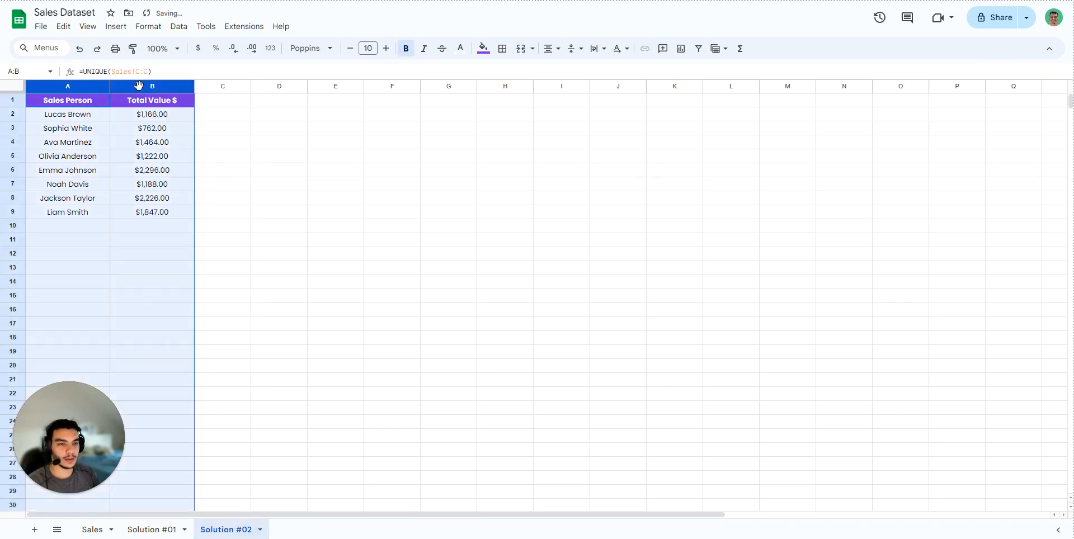
right_click(171, 171)
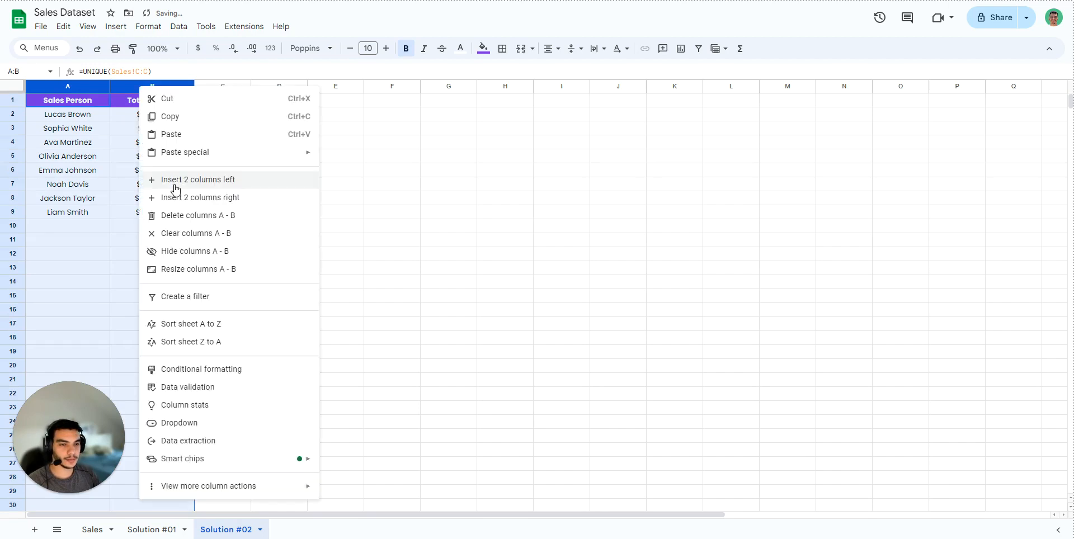
left_click(181, 217)
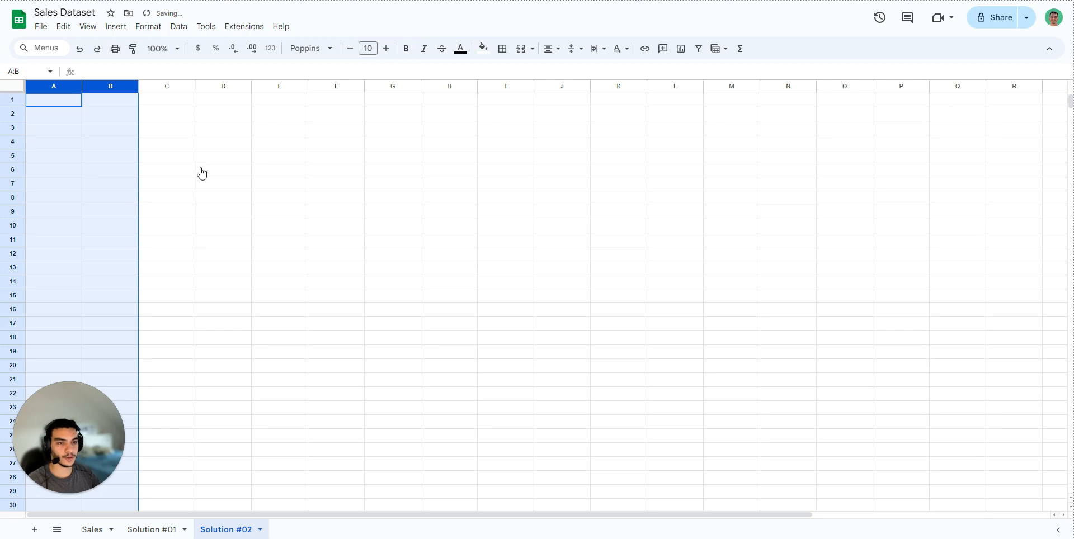
left_click(204, 196)
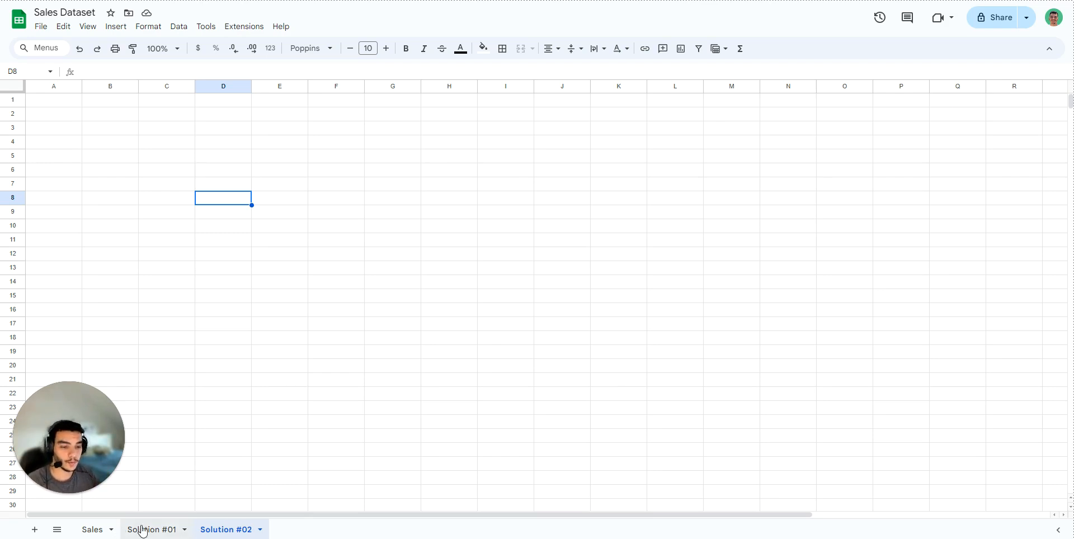
- Start a pivot table from columns A through I of the Sales sheet
left_click(94, 530)
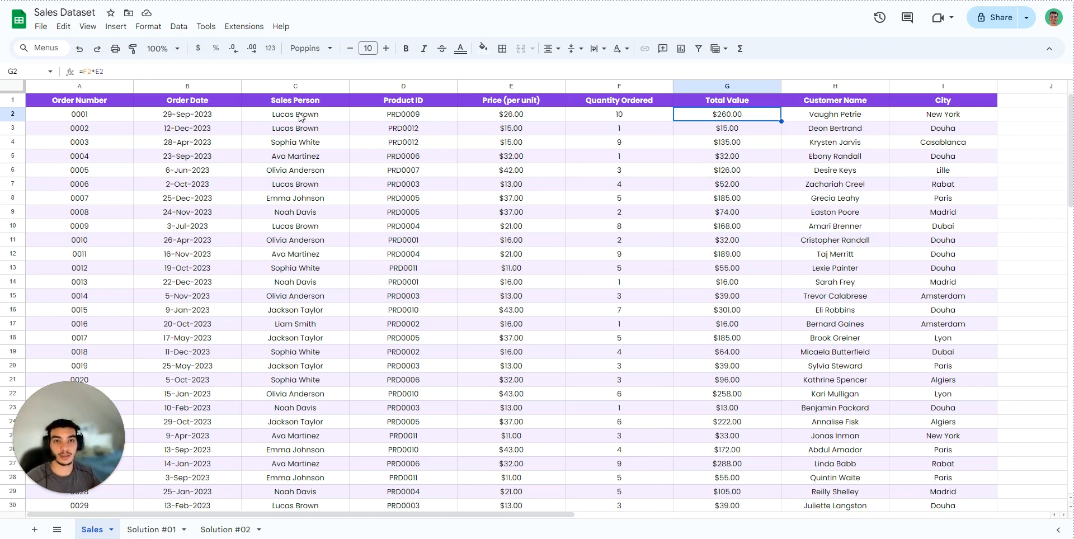
left_click(204, 144)
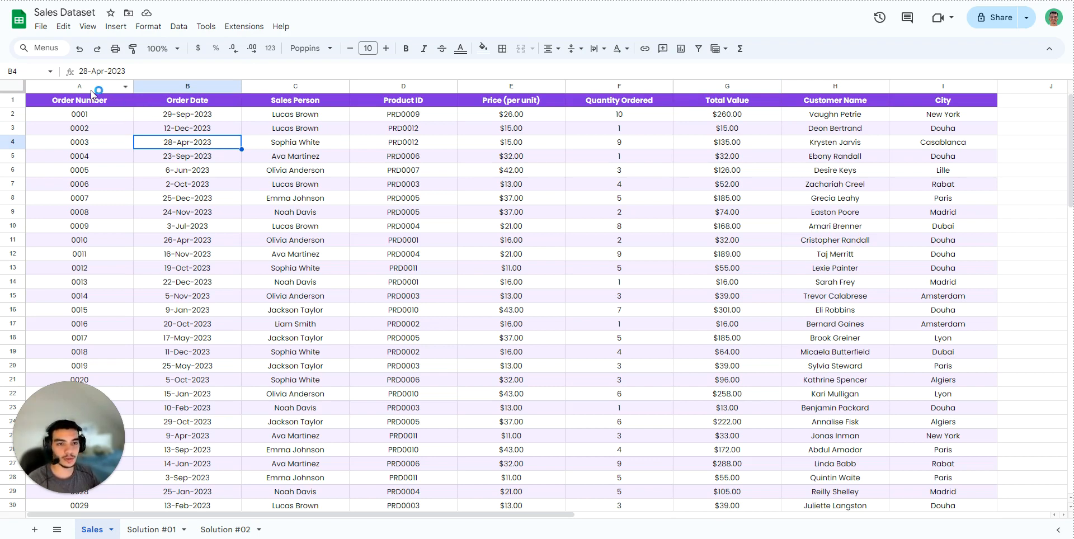
left_click_drag(84, 103, 945, 408)
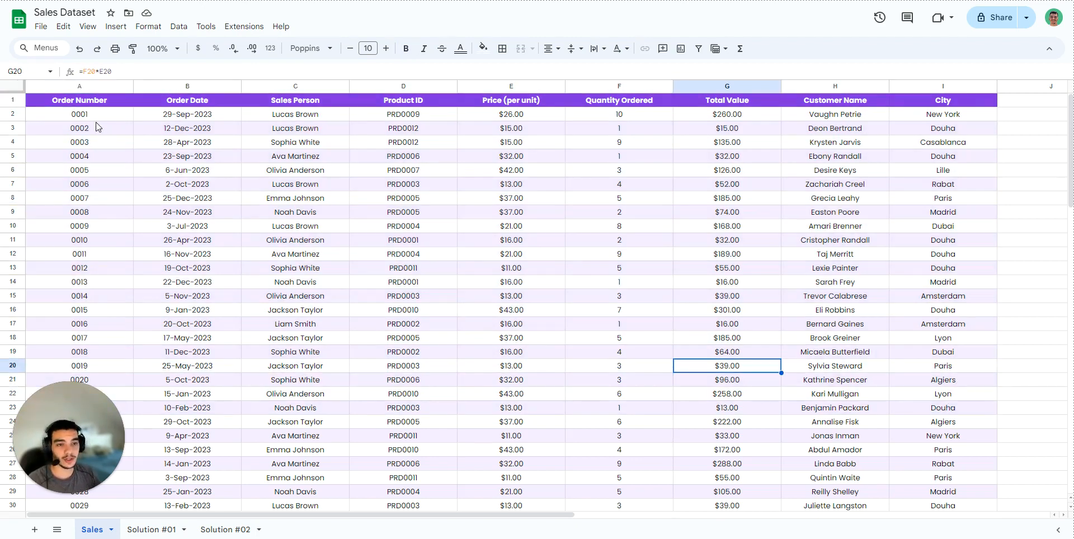
left_click_drag(73, 90, 990, 138)
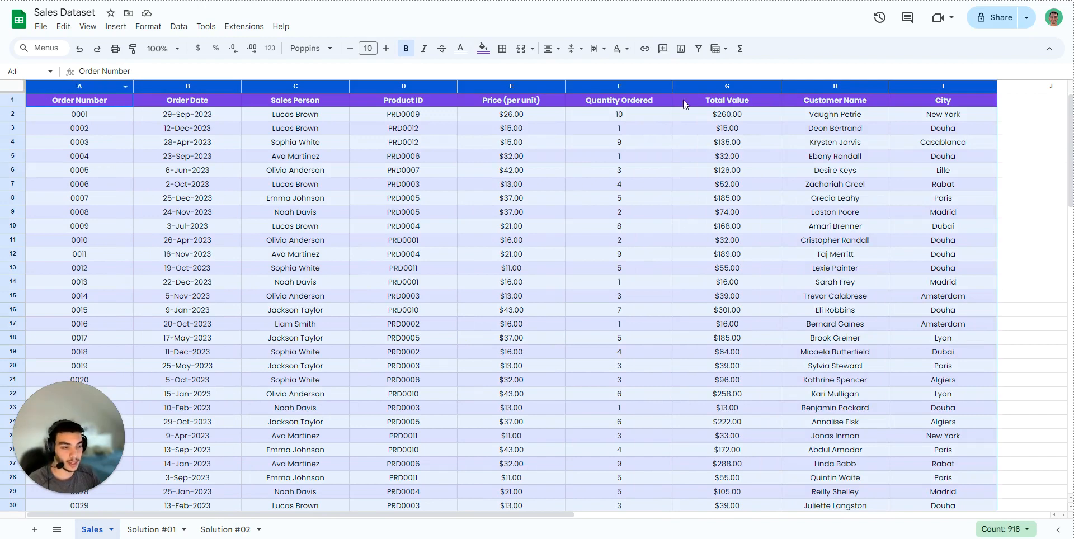
left_click(116, 26)
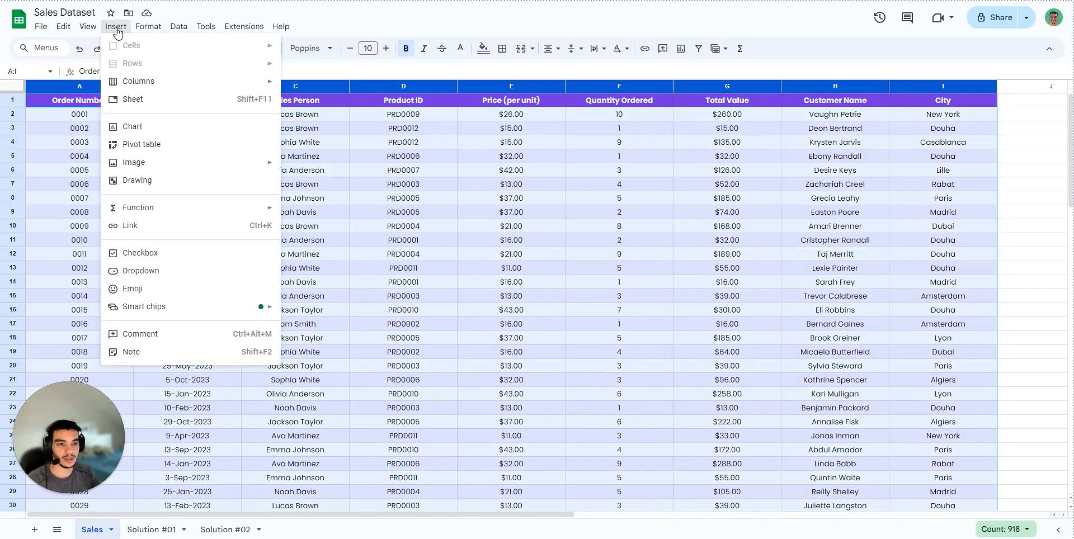
left_click(150, 144)
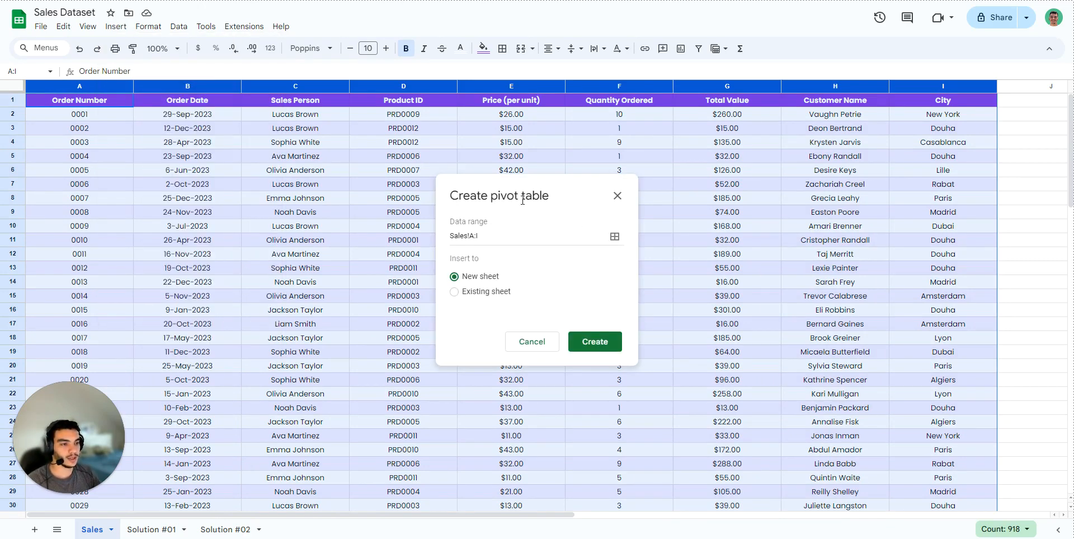
- Keep Sales!A:I as the data range and create the pivot table in cell A1 of the existing Solution #02 sheet
left_click(477, 235)
triple_click(462, 238)
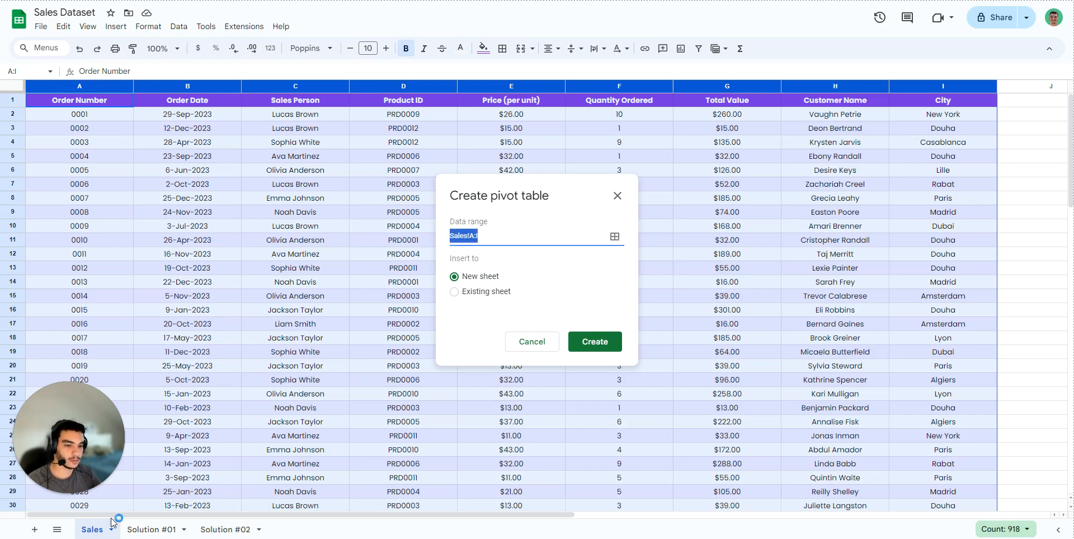
left_click(503, 232)
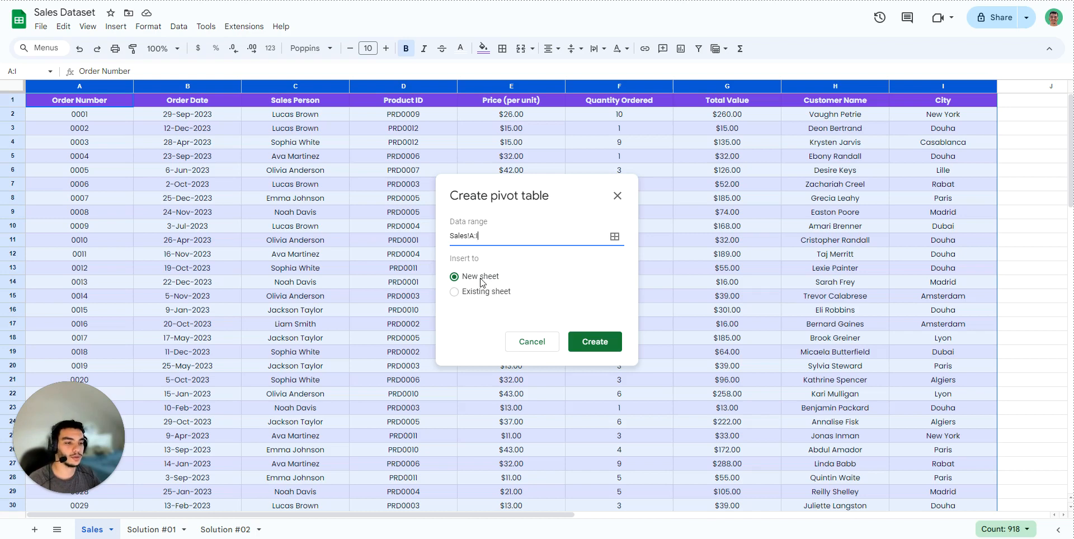
left_click(454, 293)
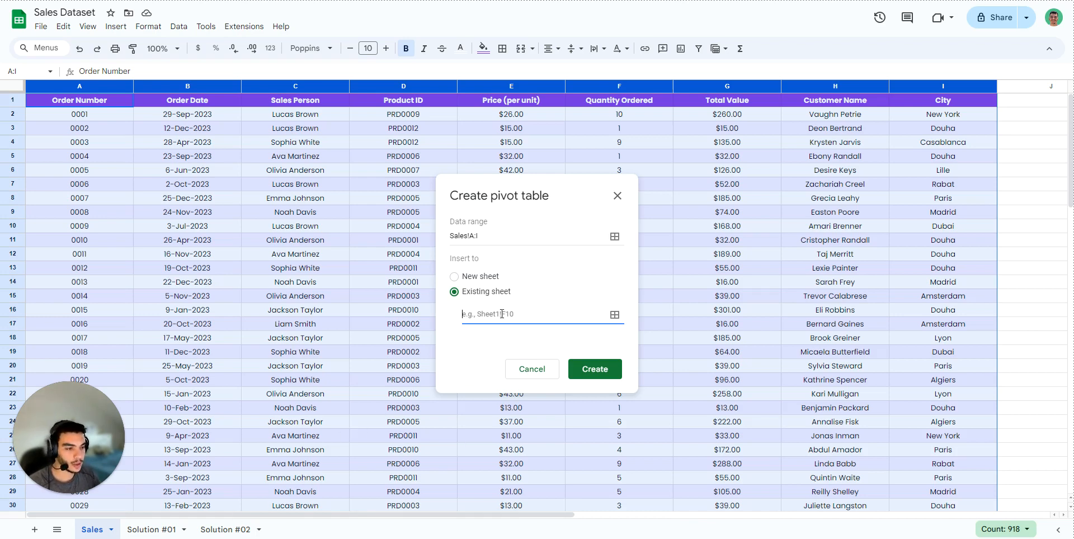
left_click(223, 530)
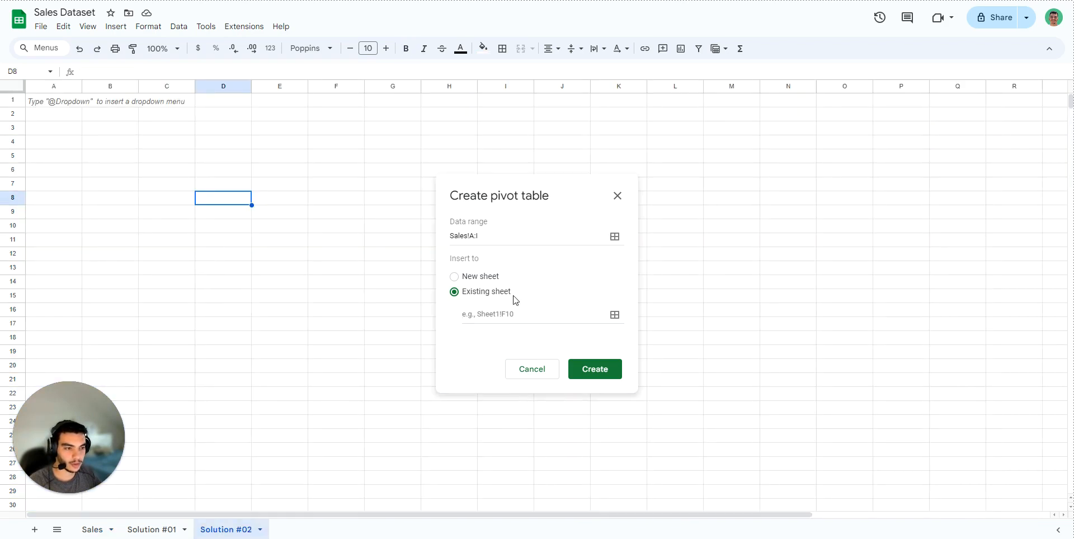
left_click(493, 314)
left_click(61, 103)
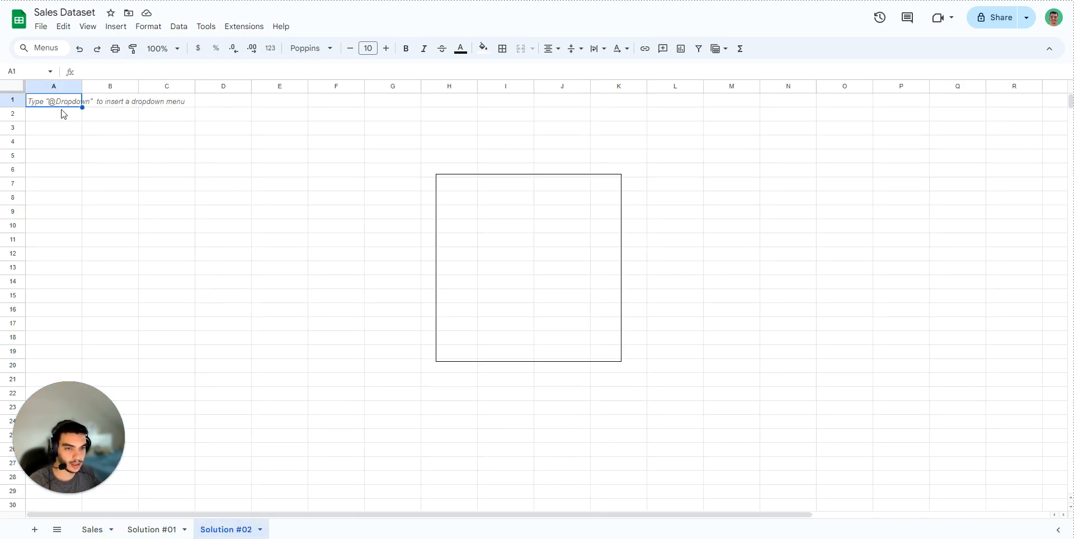
left_click(604, 272)
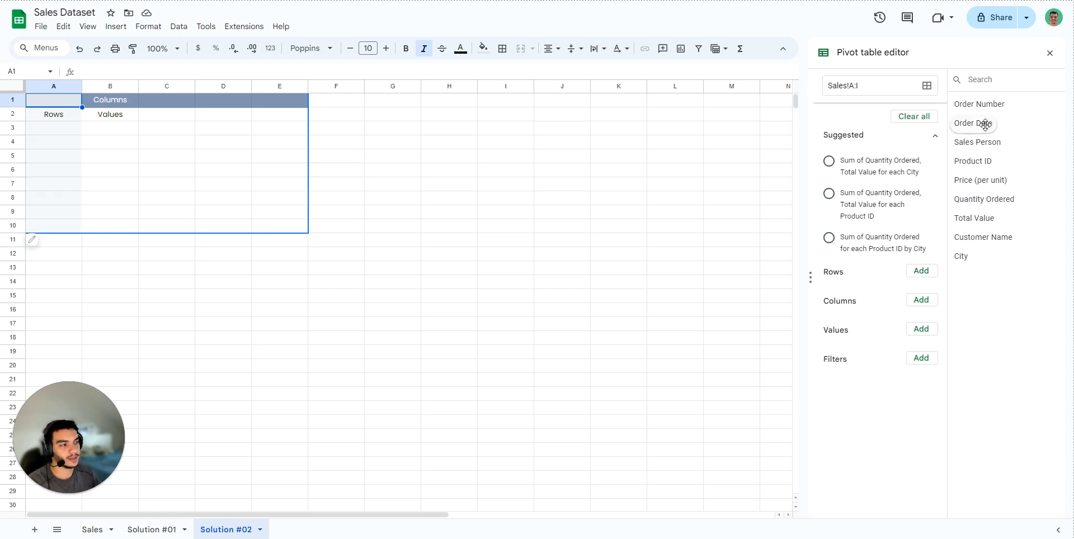
- Try Order Date as the pivot table's row field and compare with the layout of the Solution #01 summary
left_click_drag(991, 124, 856, 288)
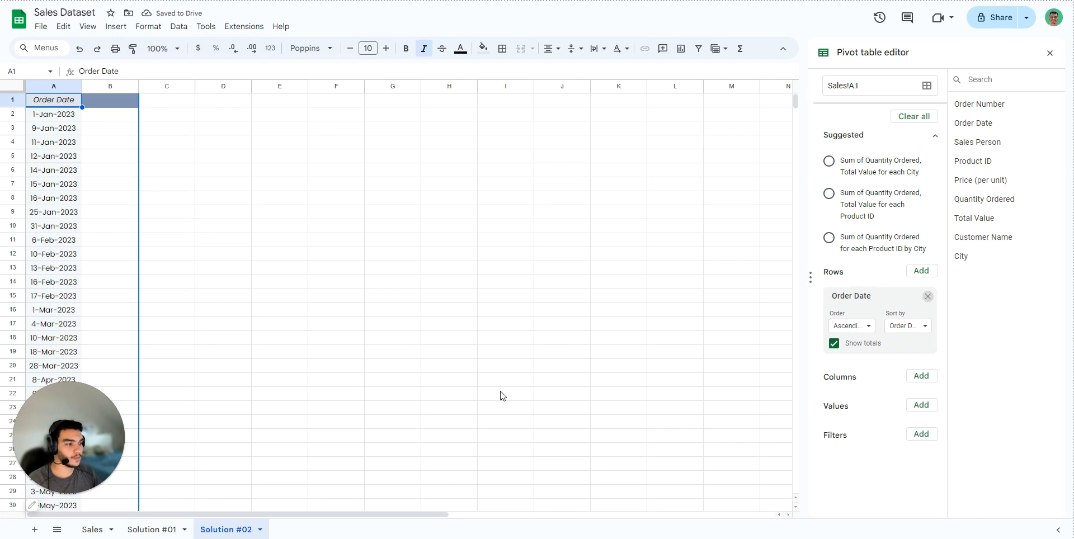
left_click(152, 529)
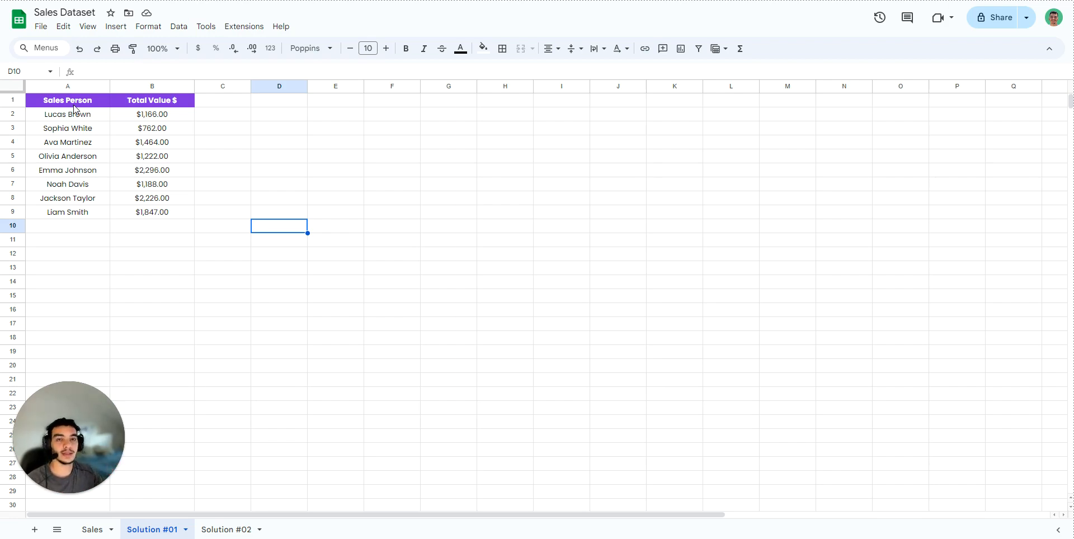
left_click(234, 532)
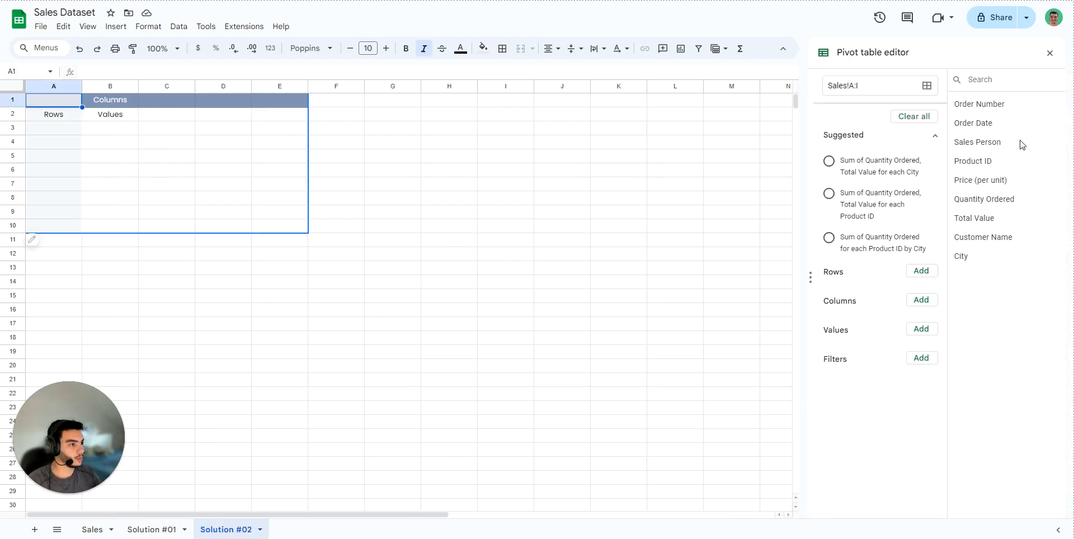
- Add Sales Person as the pivot table's row field and resize columns A and B to 150 pixels
left_click_drag(984, 142, 849, 278)
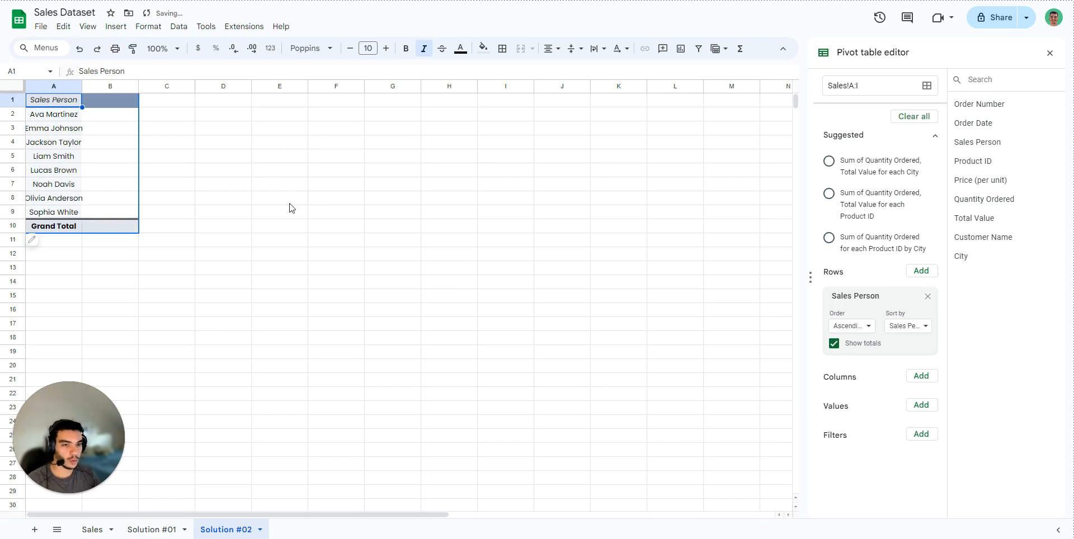
left_click(68, 85)
left_click(102, 87, "shift")
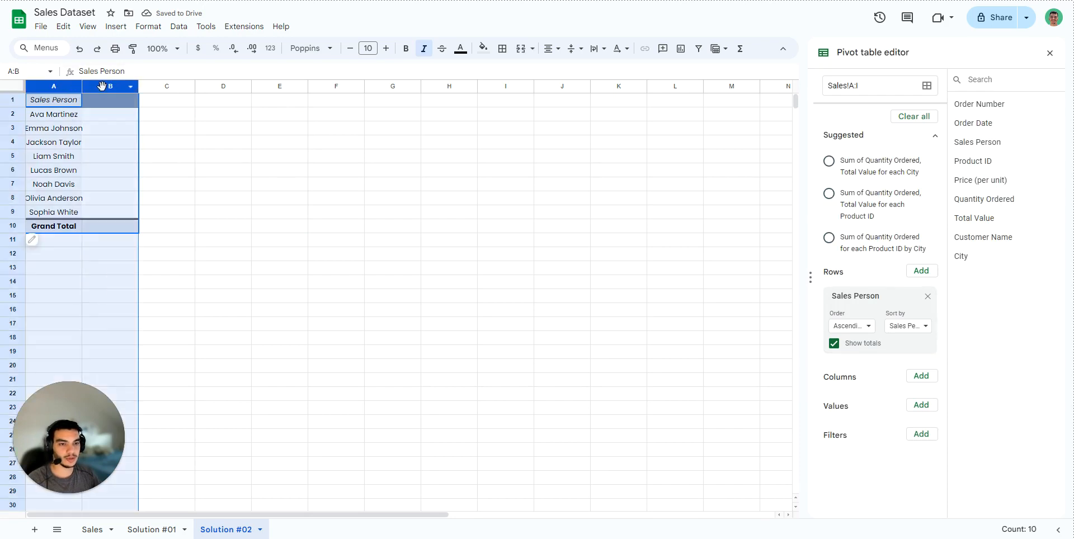
right_click(103, 87)
left_click(157, 270)
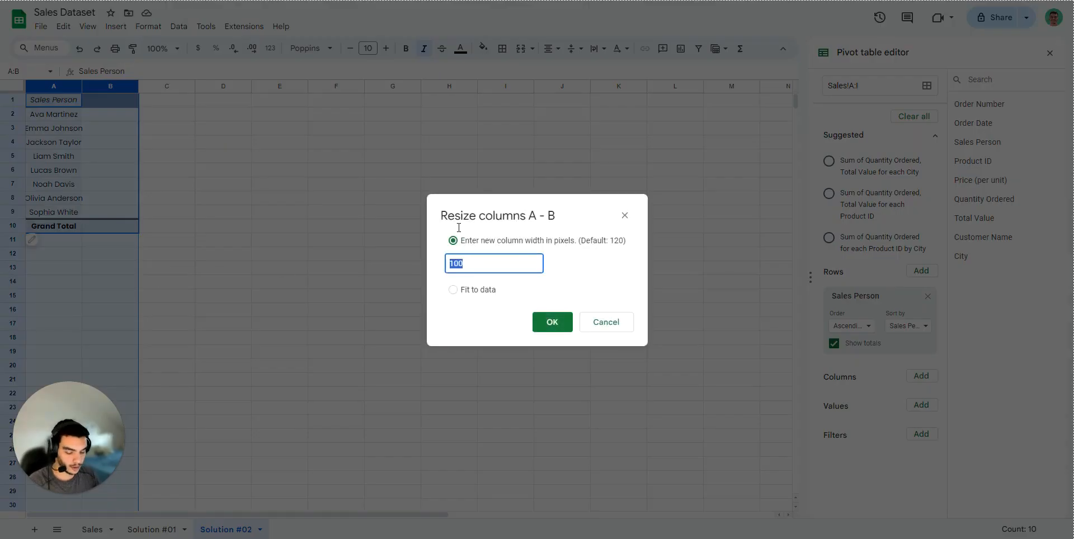
type("150")
key("Return")
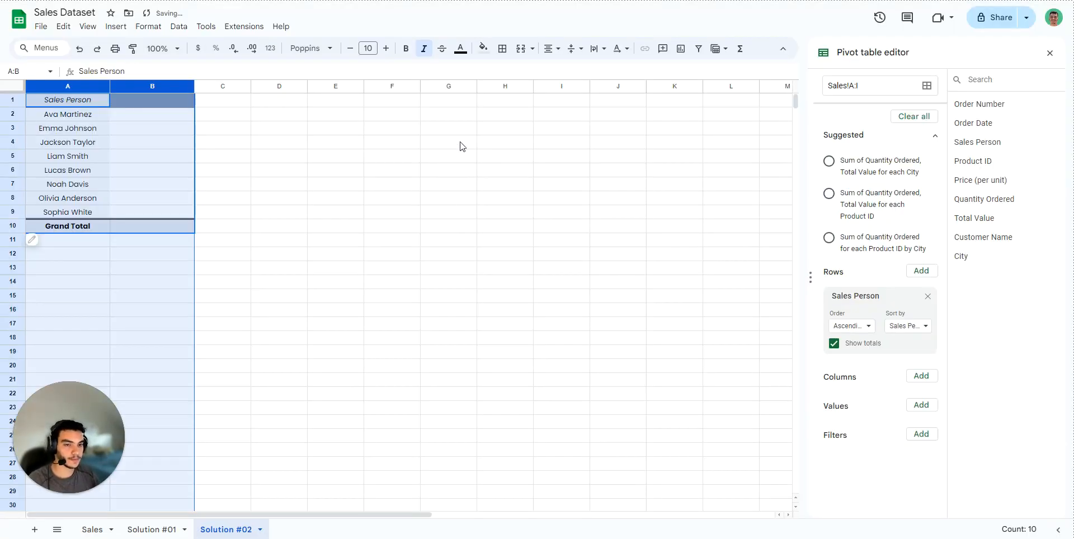
- Hide and restore the totals for the Sales Person rows of the pivot table twice
left_click(835, 343)
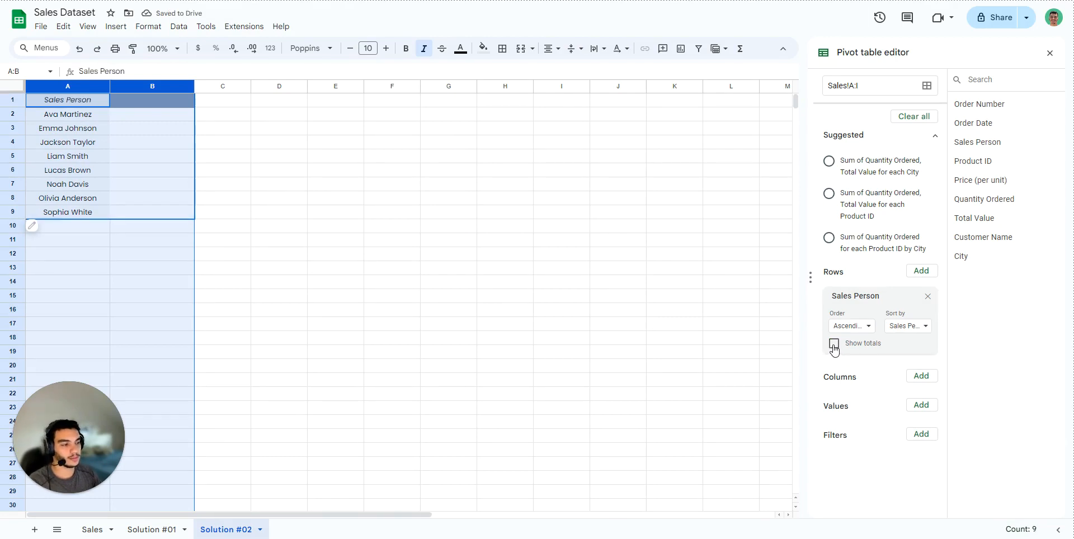
left_click(834, 343)
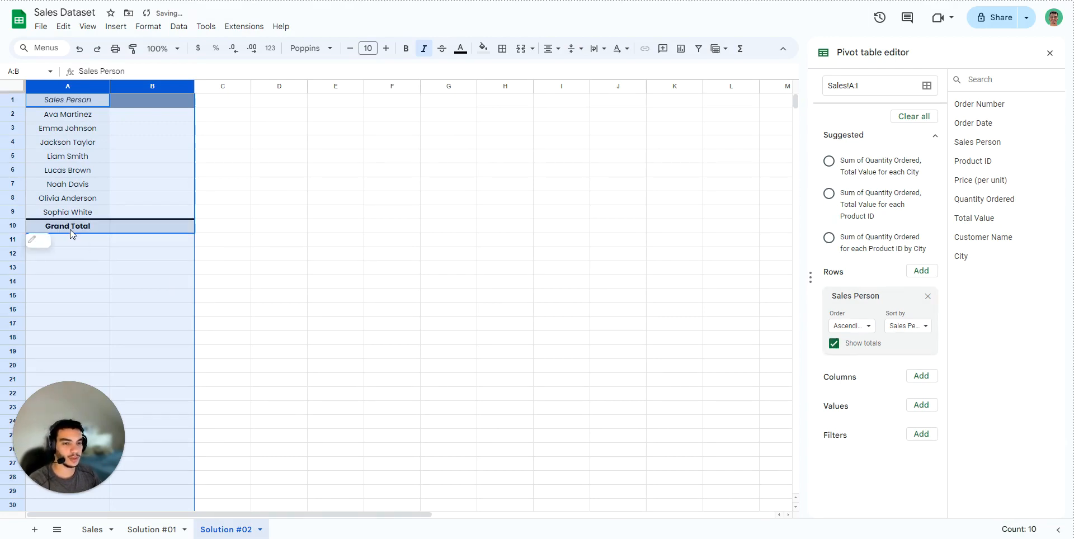
left_click(833, 345)
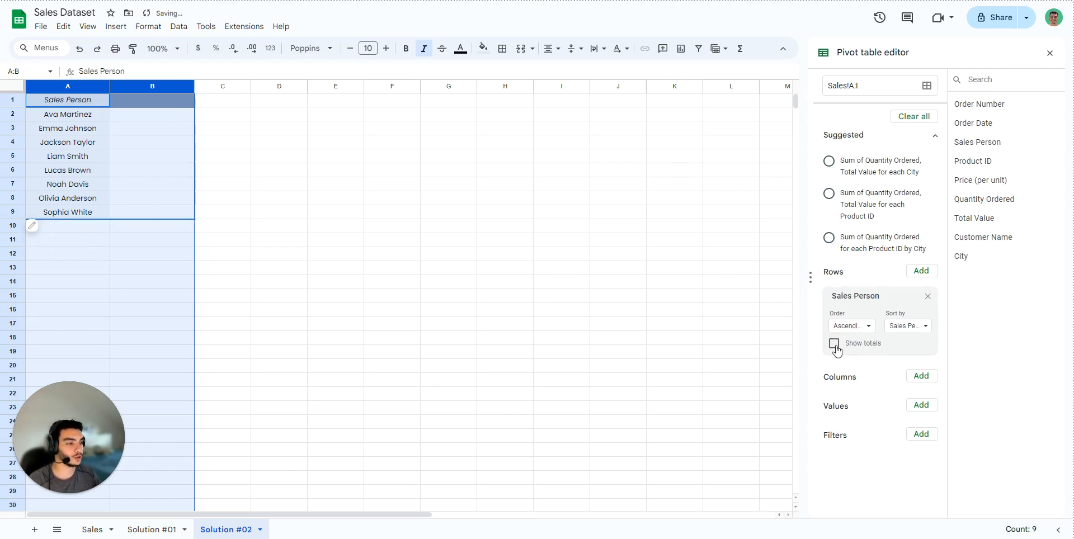
left_click(834, 344)
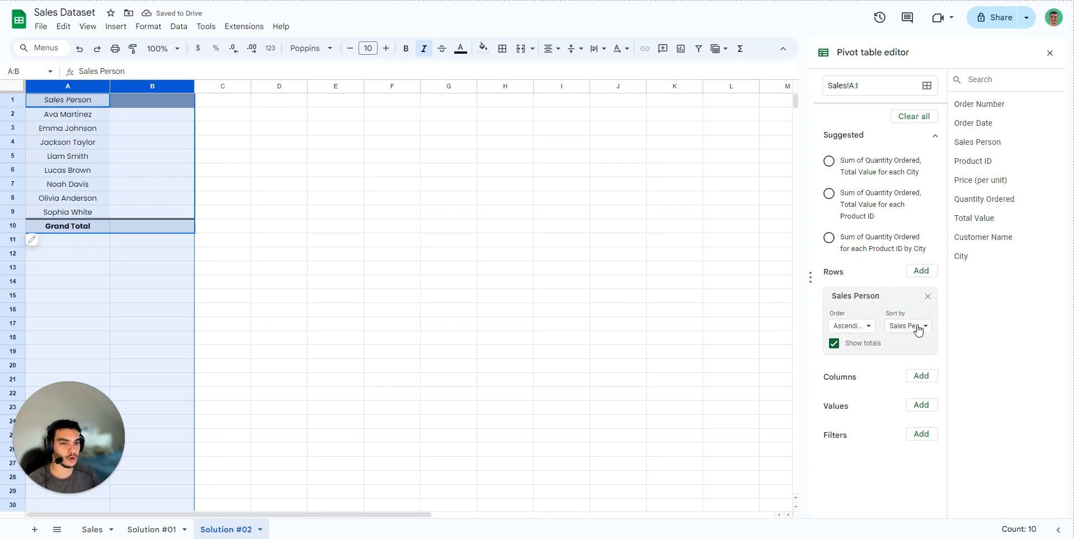
- Check the sort field and order options of the Sales Person rows, keeping Sales Person in ascending order
left_click(926, 329)
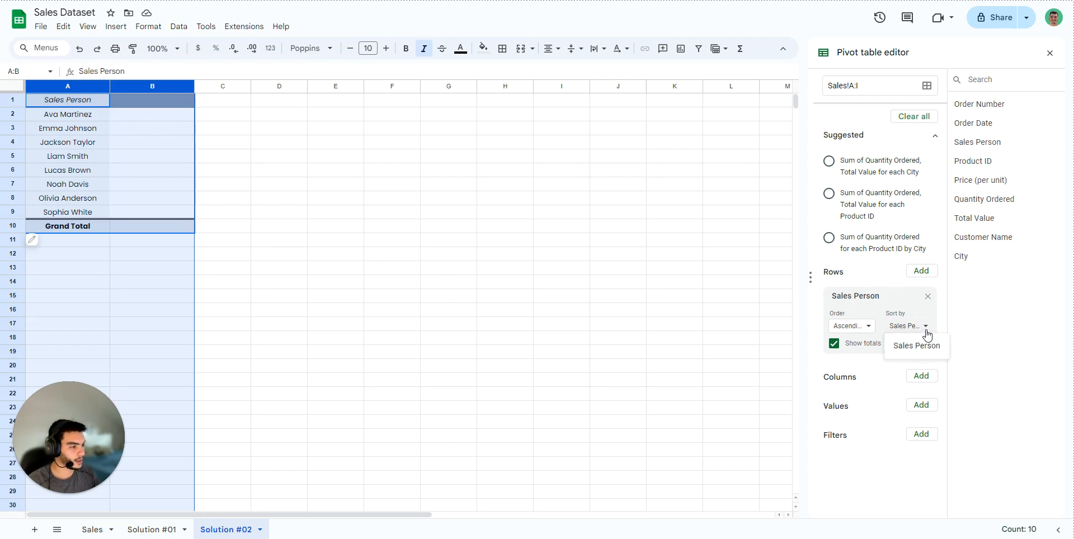
left_click(924, 330)
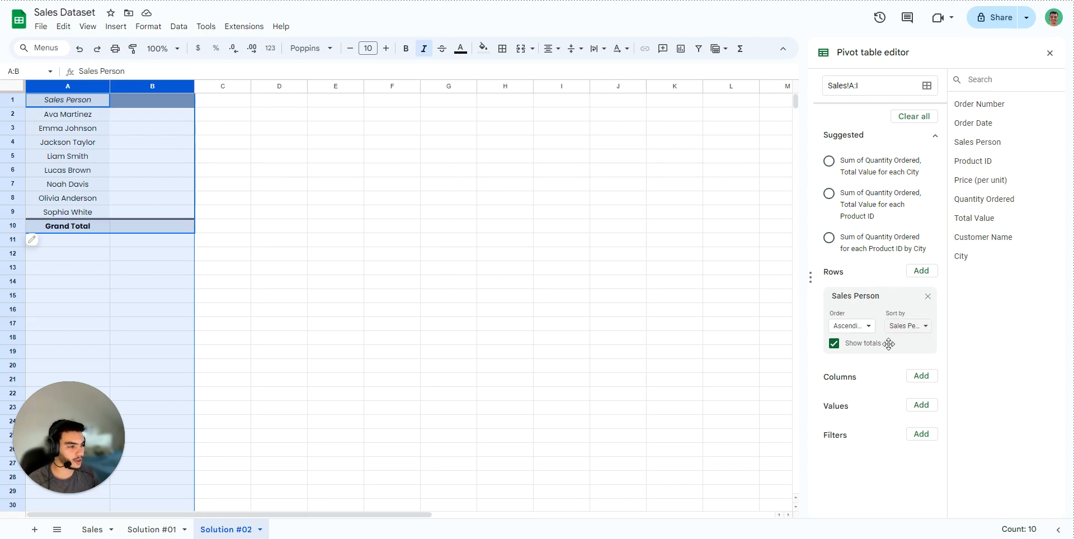
left_click(869, 326)
left_click(856, 346)
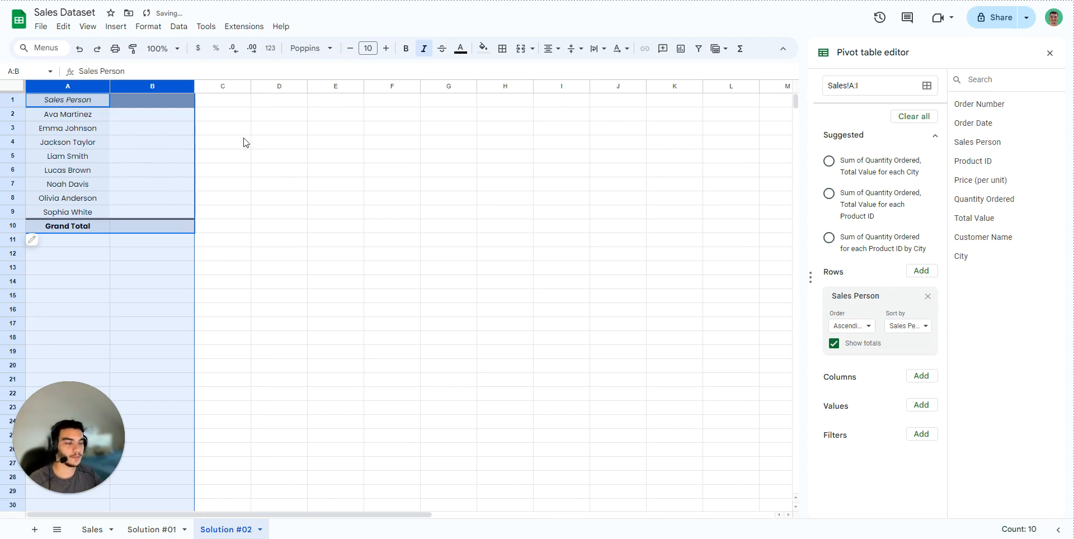
- Add Total Value as the pivot table's value field, summarised by SUM, and review the other summary functions
left_click(263, 185)
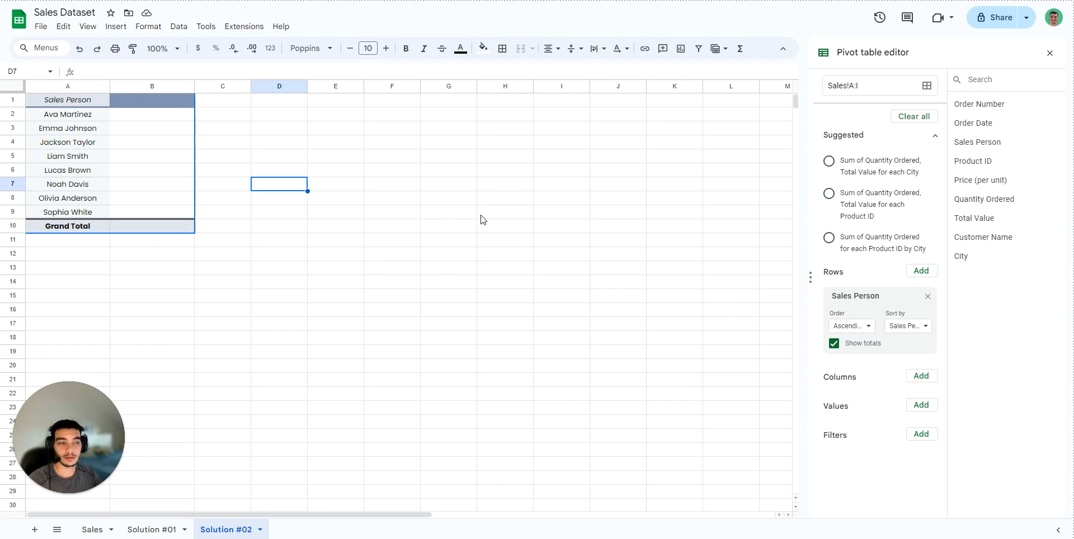
left_click_drag(985, 219, 842, 417)
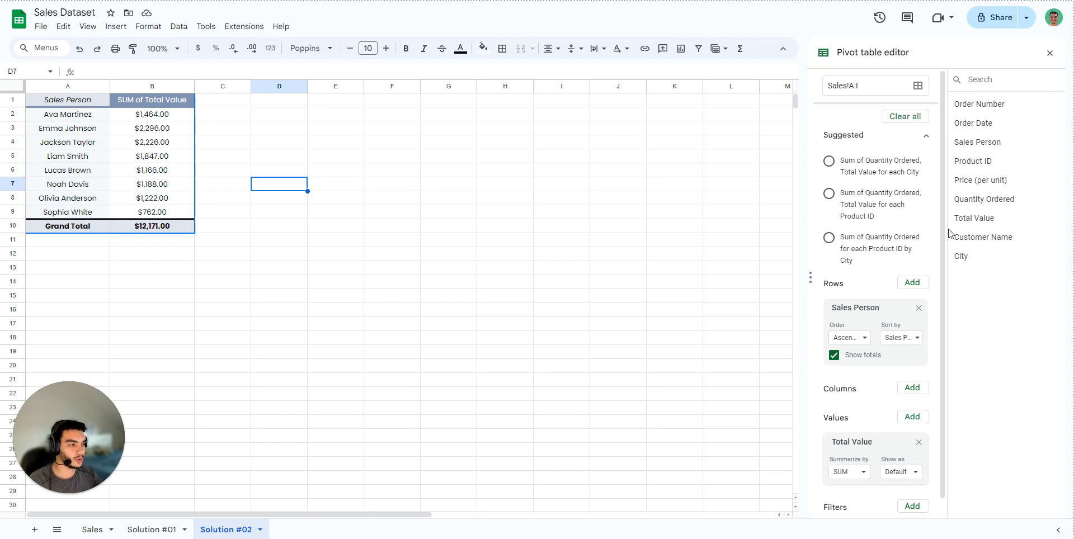
left_click(849, 472)
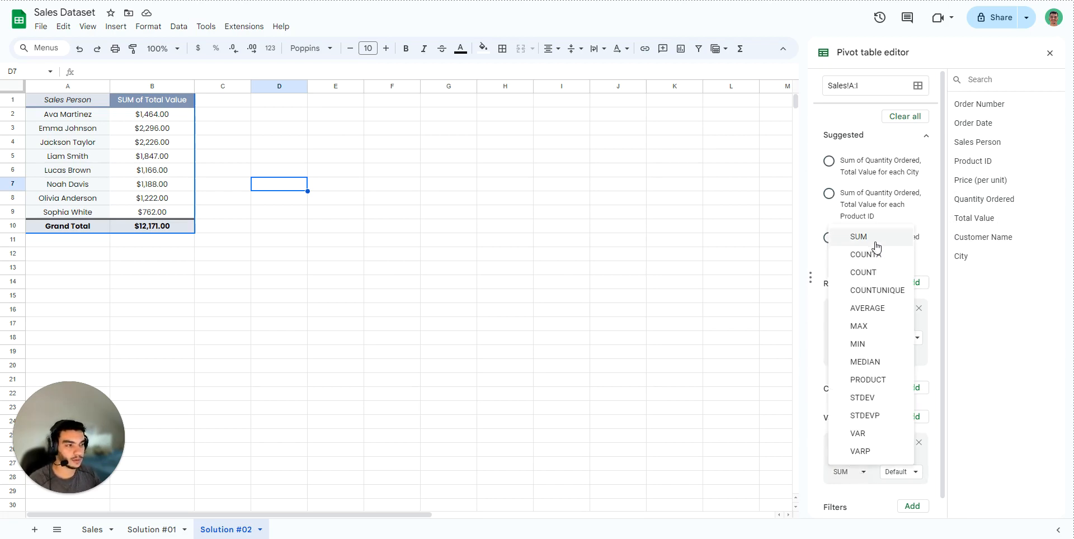
left_click(871, 245)
left_click(861, 468)
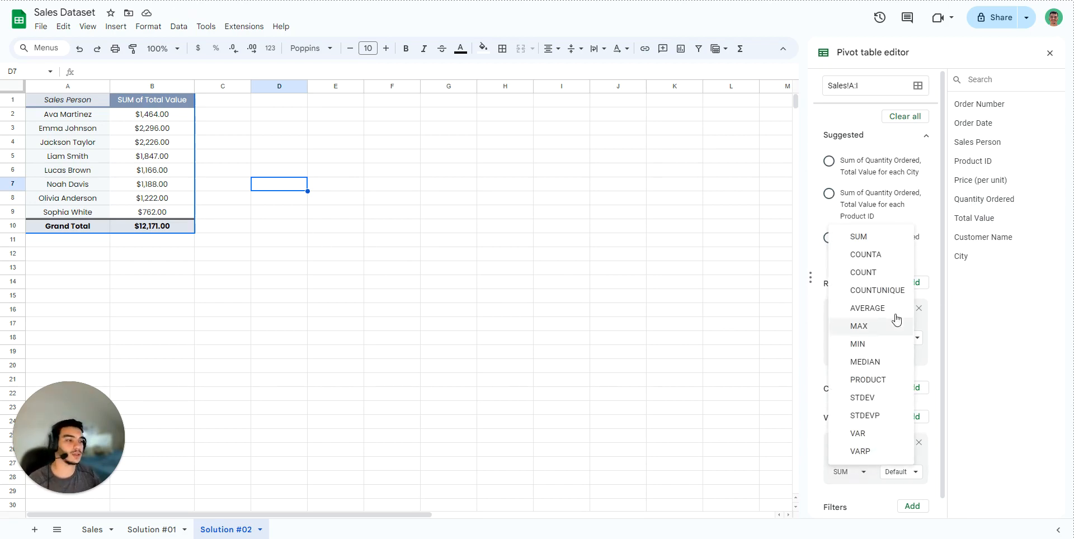
- Keep SUM as the summary function for Total Value and close the pivot table editor
left_click(872, 242)
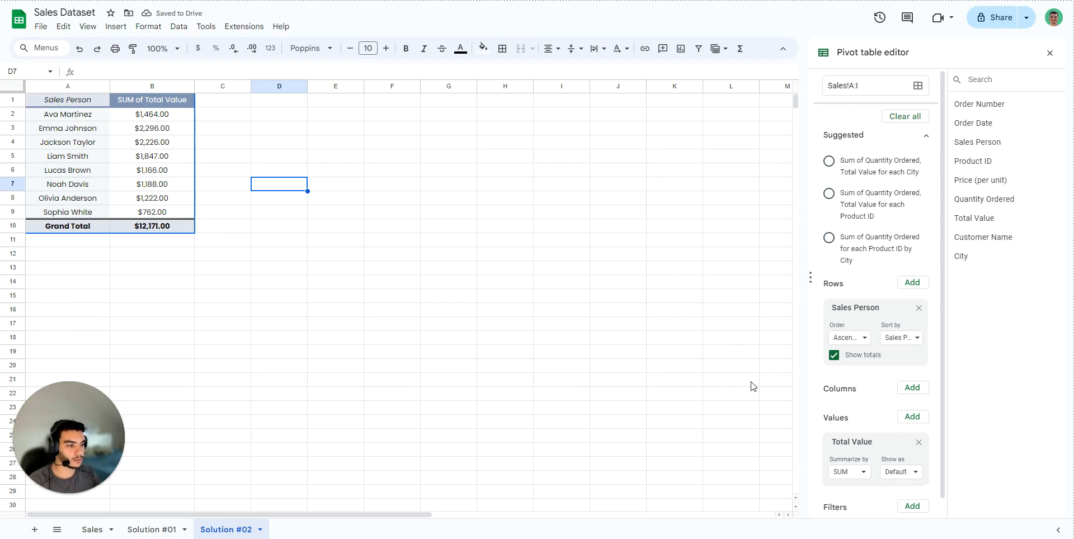
left_click(1050, 54)
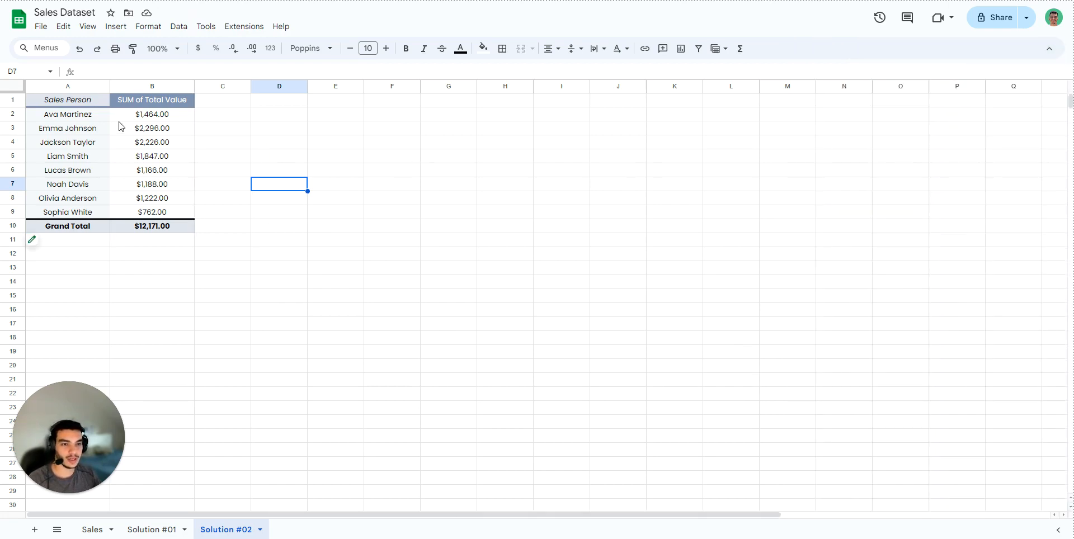
left_click(68, 117)
left_click(155, 119)
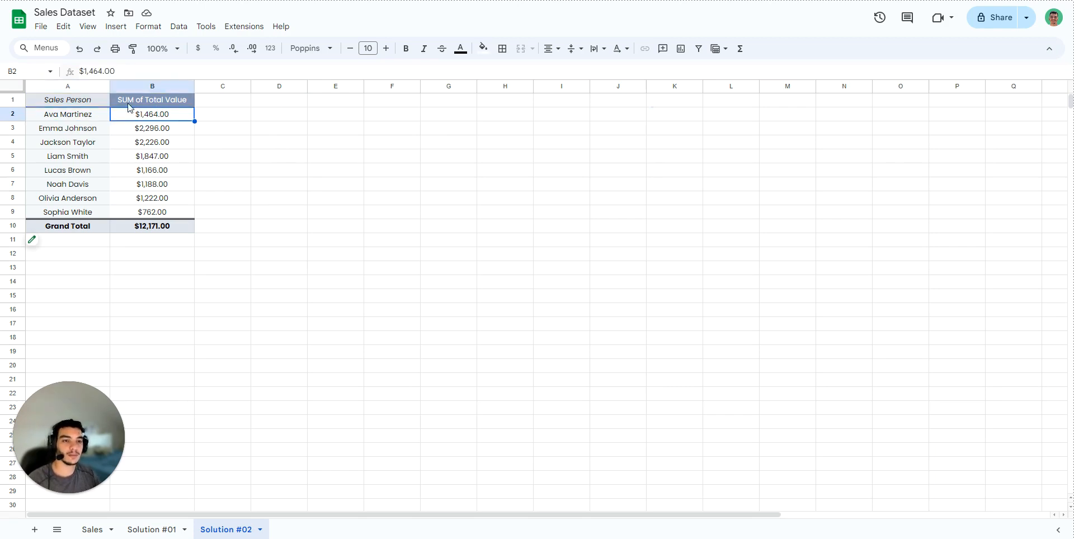
- Format the pivot table header cells A1:B1 with bold white text and the custom purple fill
left_click_drag(67, 101, 140, 100)
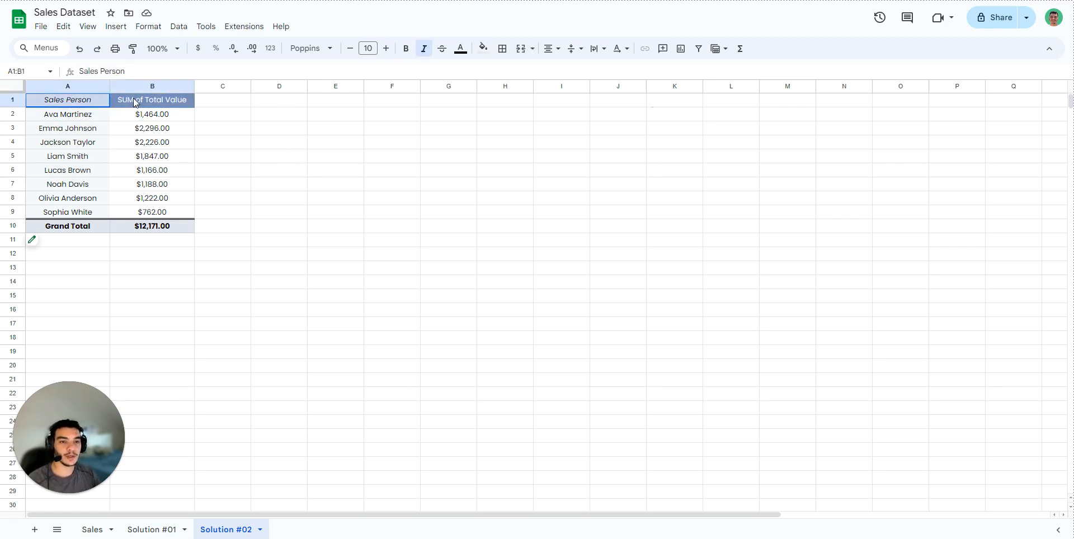
left_click(408, 52)
left_click(460, 48)
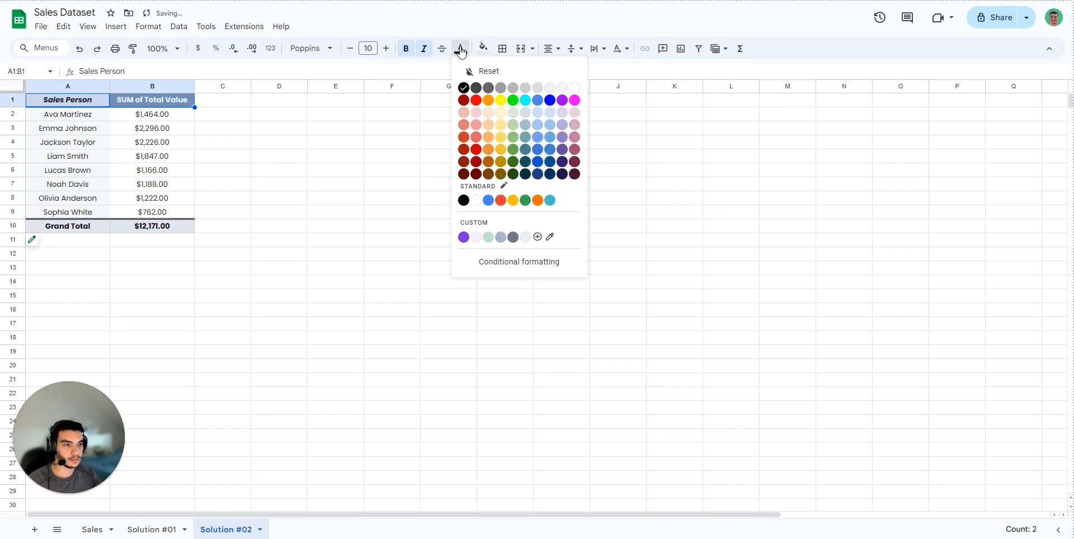
left_click(575, 88)
left_click(483, 48)
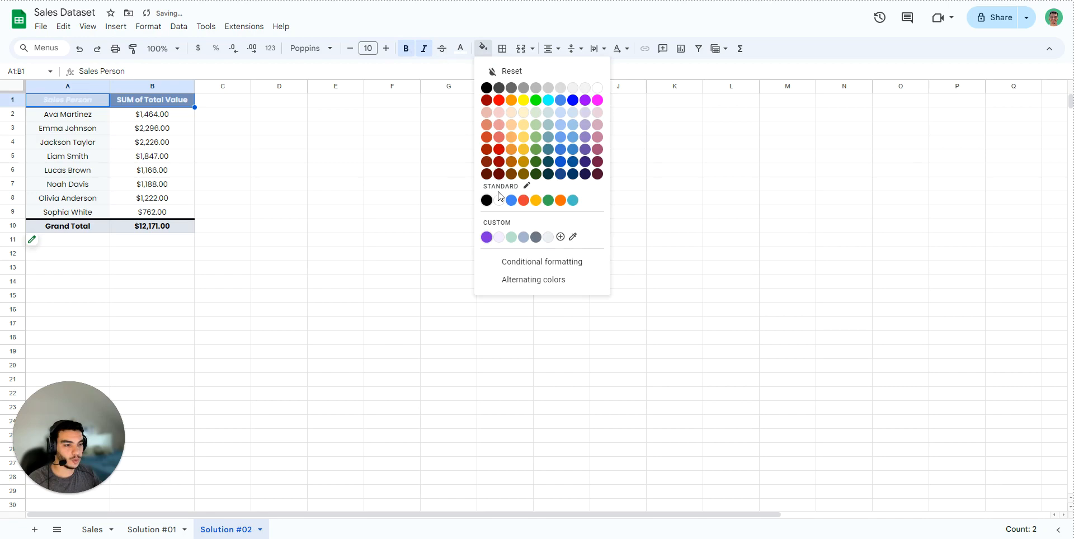
left_click(487, 237)
left_click(240, 144)
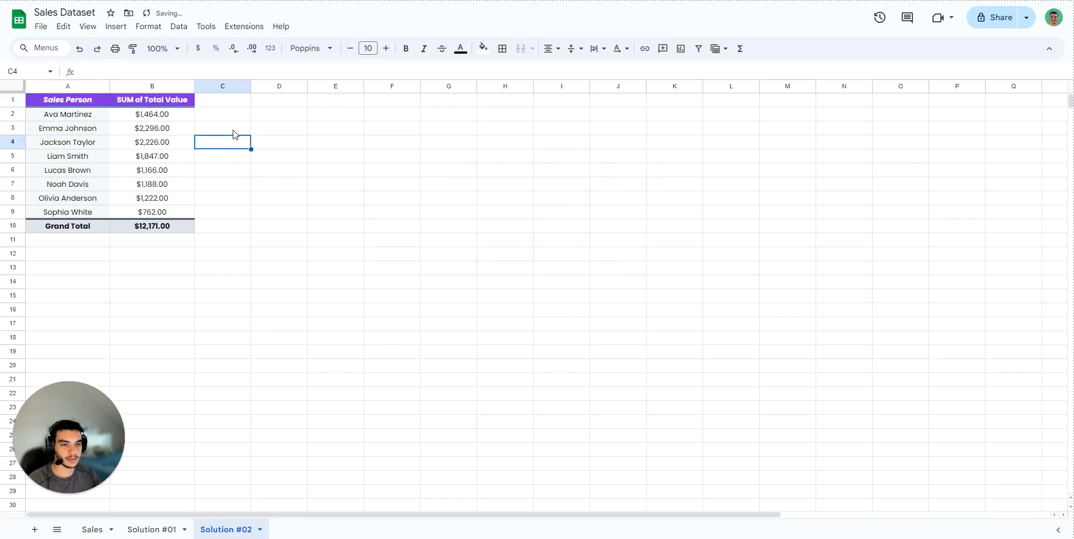
left_click(233, 171)
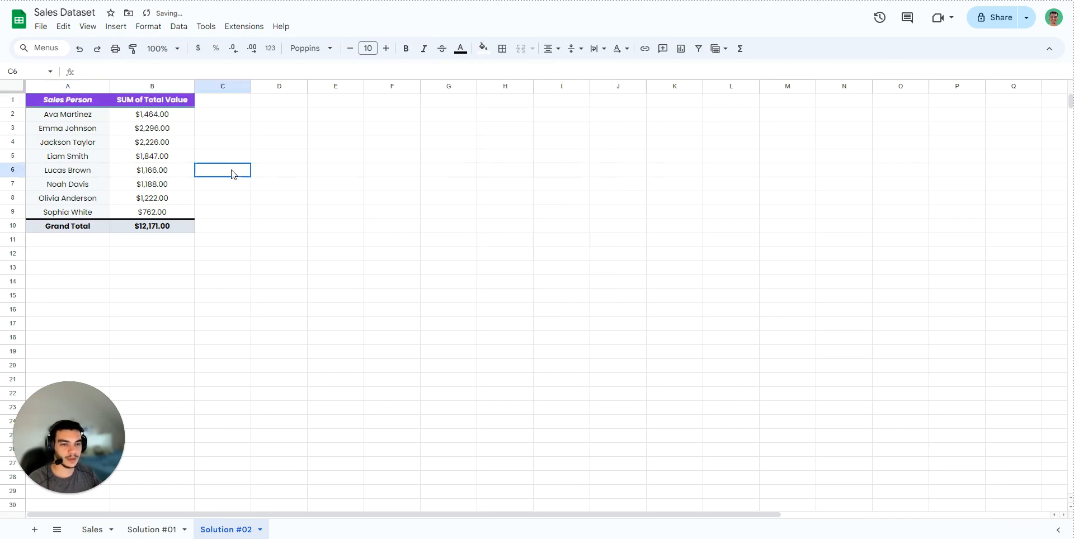
- Compare the salesperson totals on the Solution #01 sheet with the pivot table on Solution #02
left_click(155, 530)
left_click(227, 529)
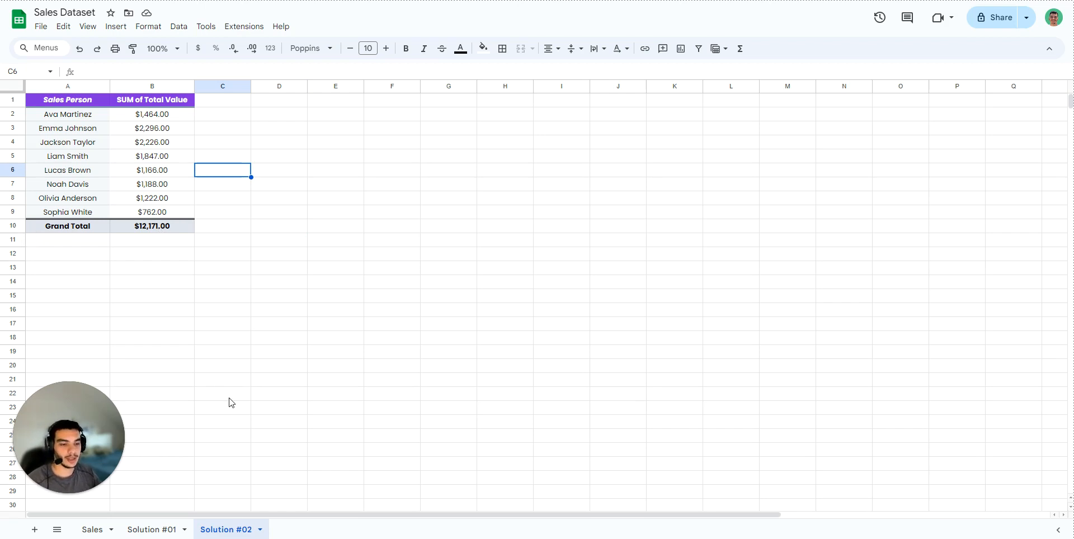
left_click(159, 528)
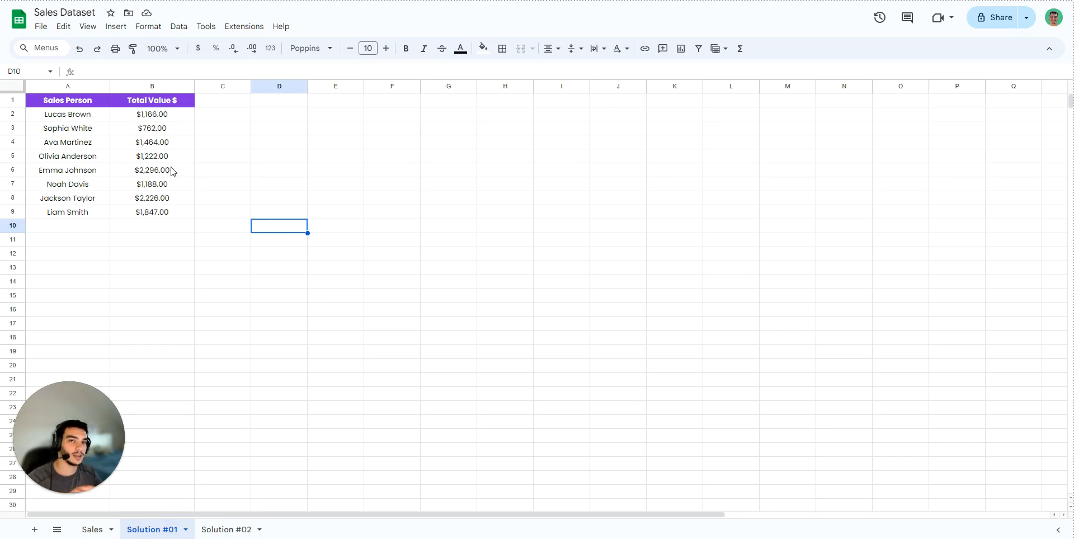
left_click(212, 528)
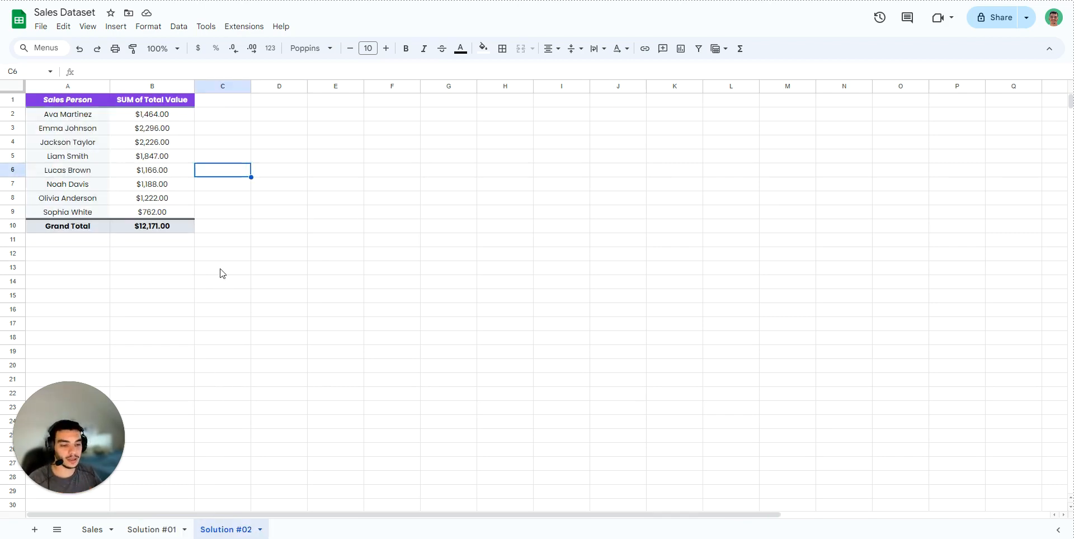
left_click(223, 253)
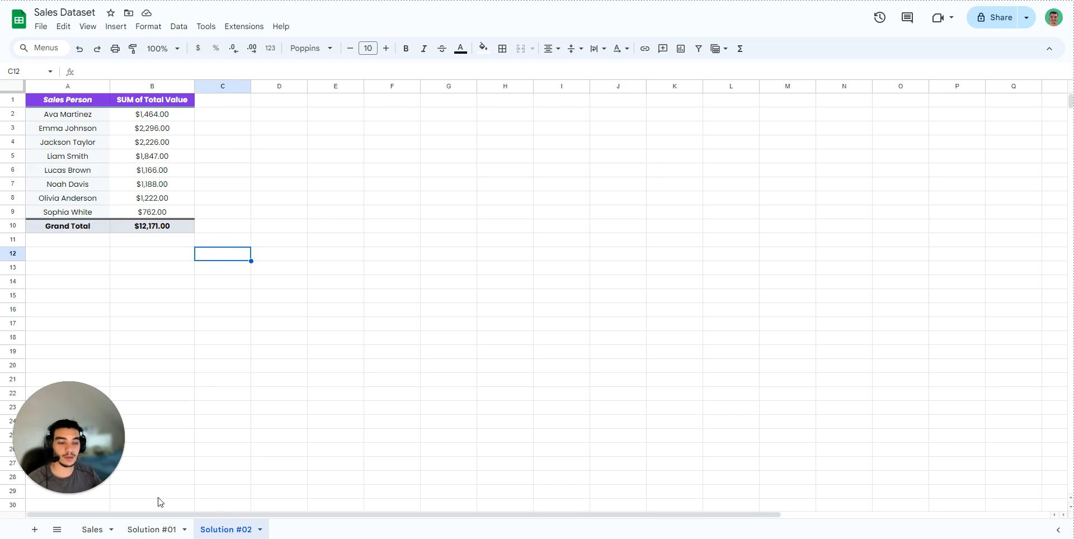
- Duplicate the Solution #02 sheet and rename the copy Solution #03
right_click(217, 530)
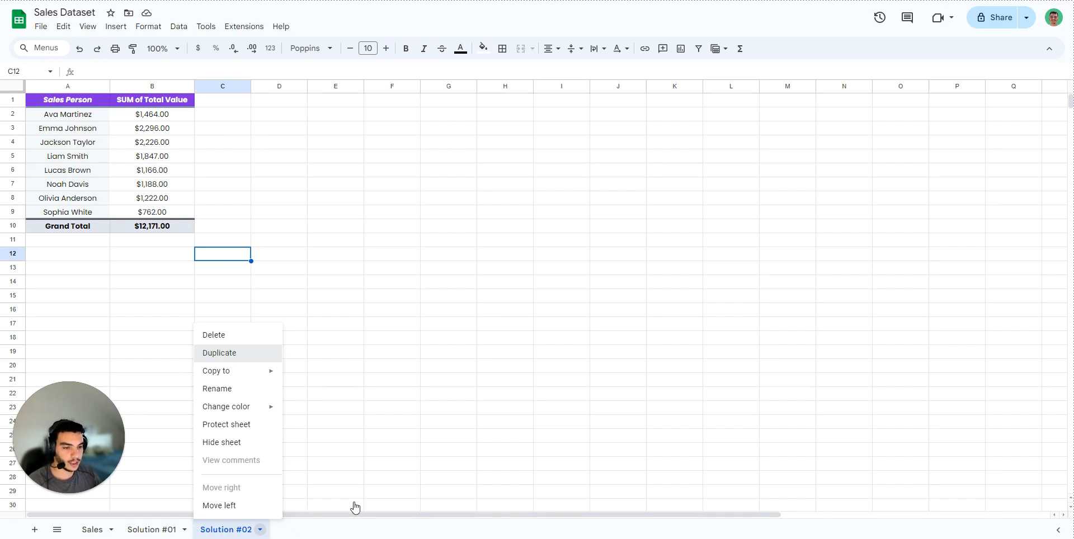
double_click(316, 532)
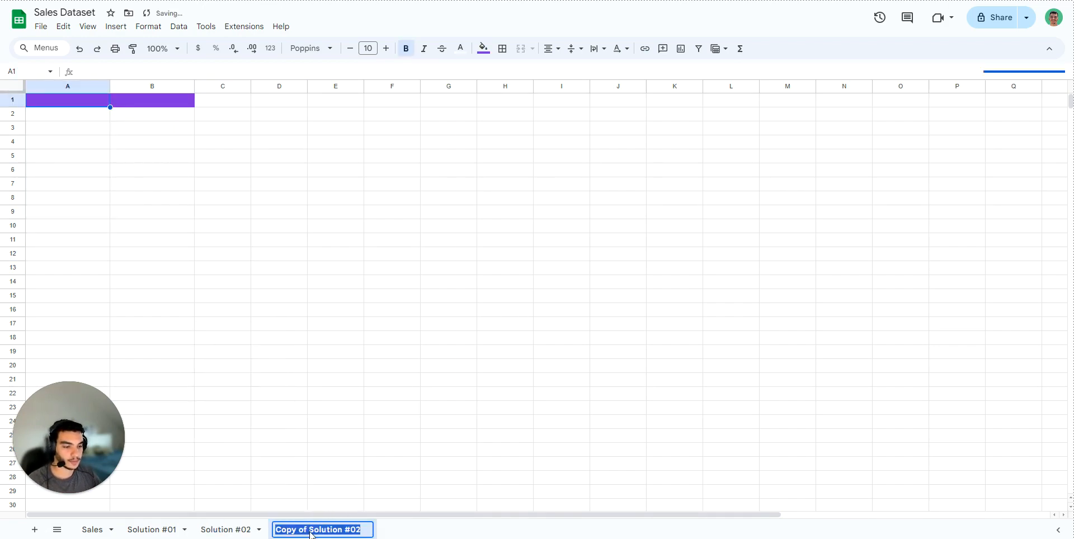
left_click(312, 533)
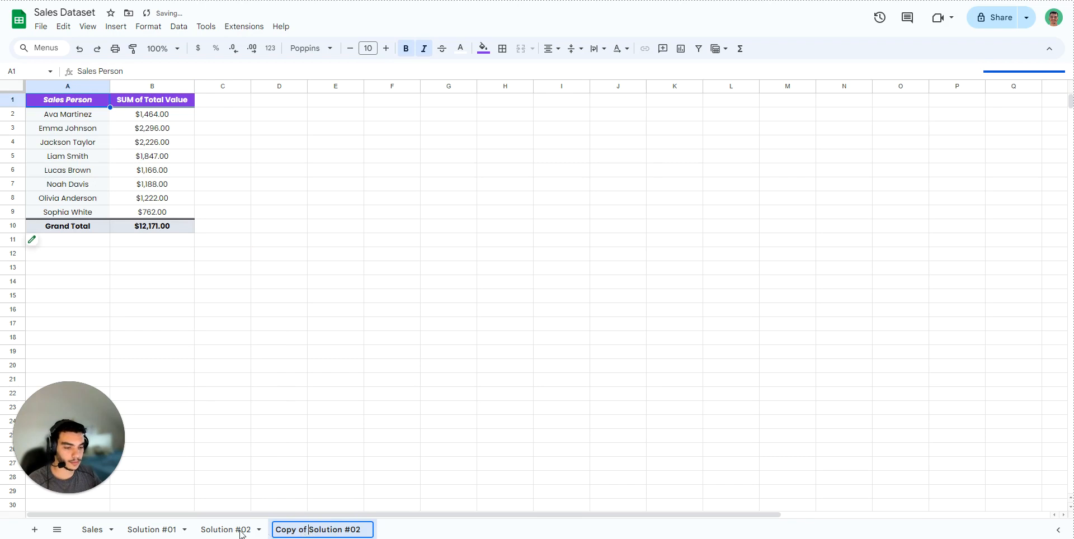
key("shift+Home")
key("BackSpace")
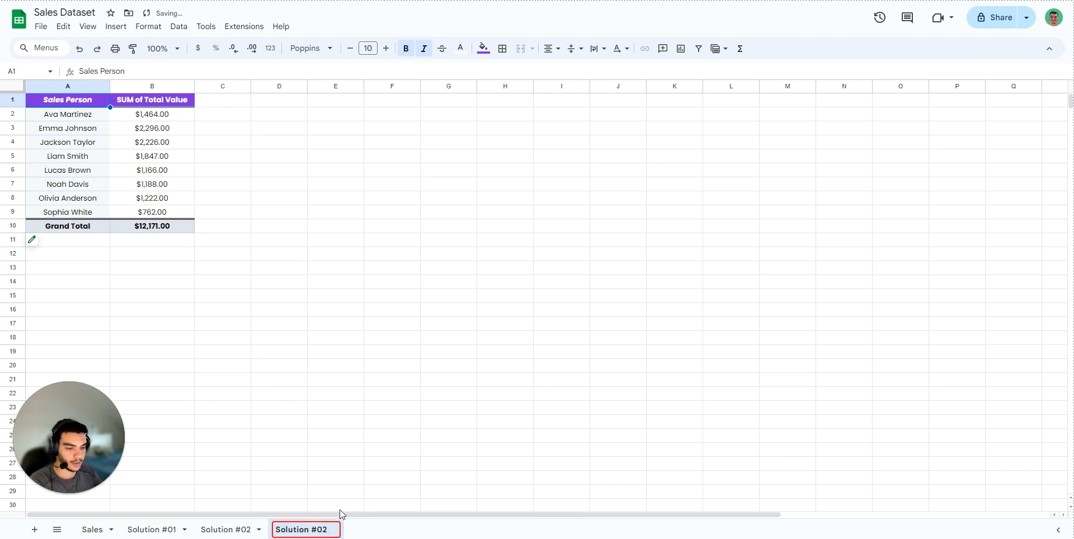
key("End")
key("BackSpace")
type("3")
key("Return")
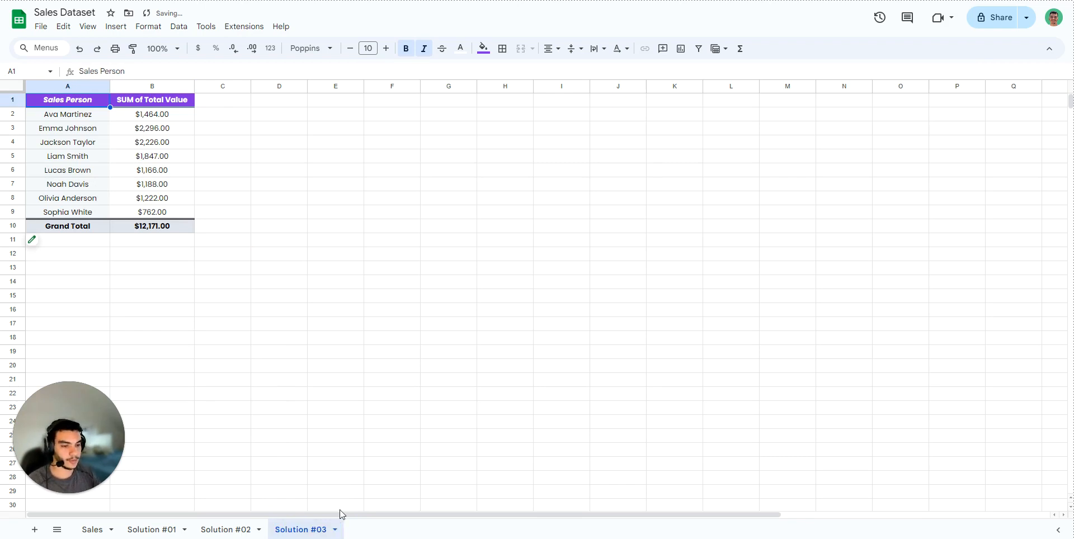
- Delete columns A and B, which hold the copied pivot table, from the Solution #03 sheet
left_click(259, 209)
left_click_drag(85, 86, 140, 87)
right_click(141, 86)
left_click(204, 217)
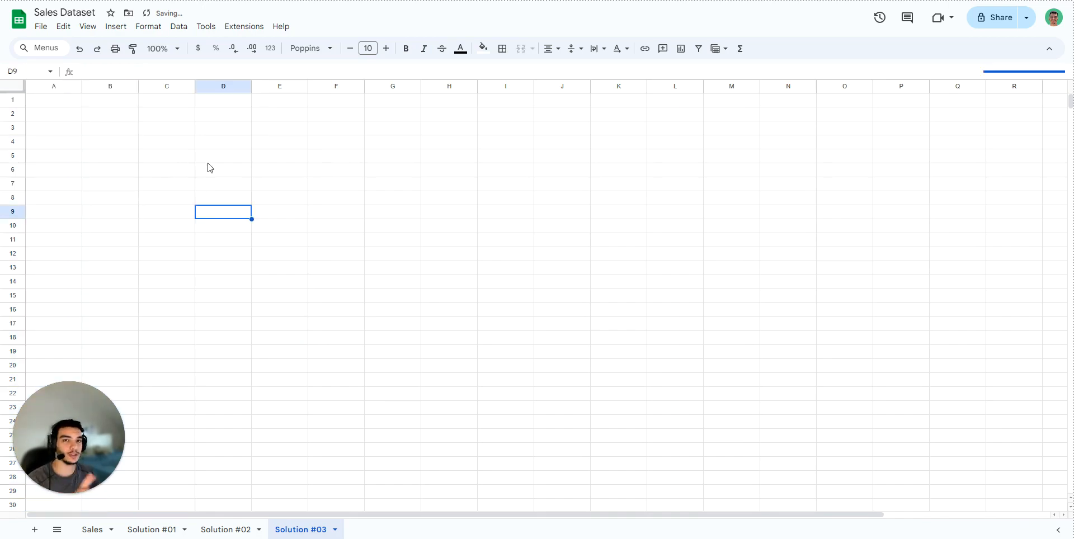
- Resize columns A and B of the Solution #03 sheet to 150 pixels
left_click(47, 85)
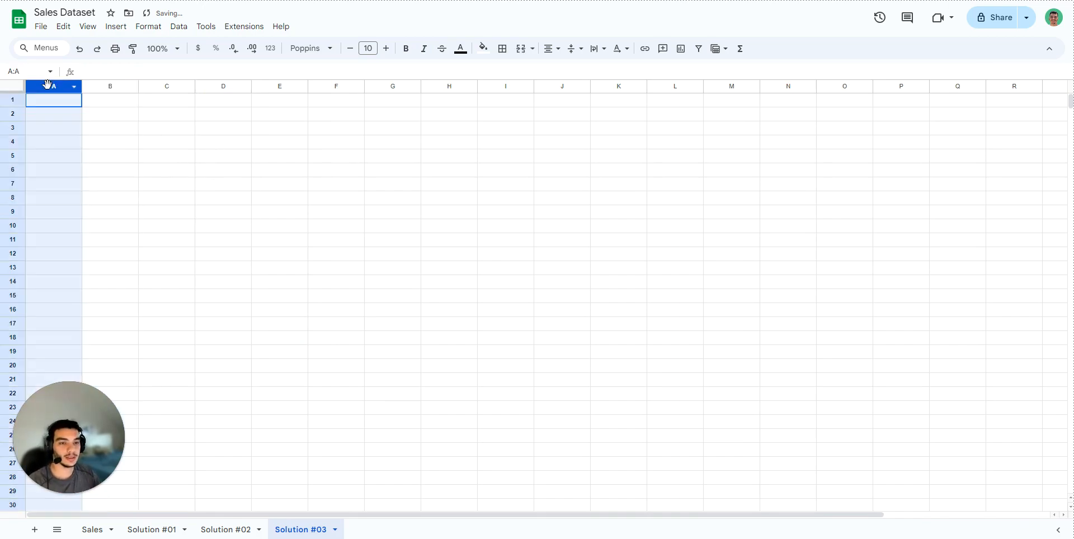
left_click(120, 113)
left_click_drag(53, 86, 96, 84)
right_click(98, 83)
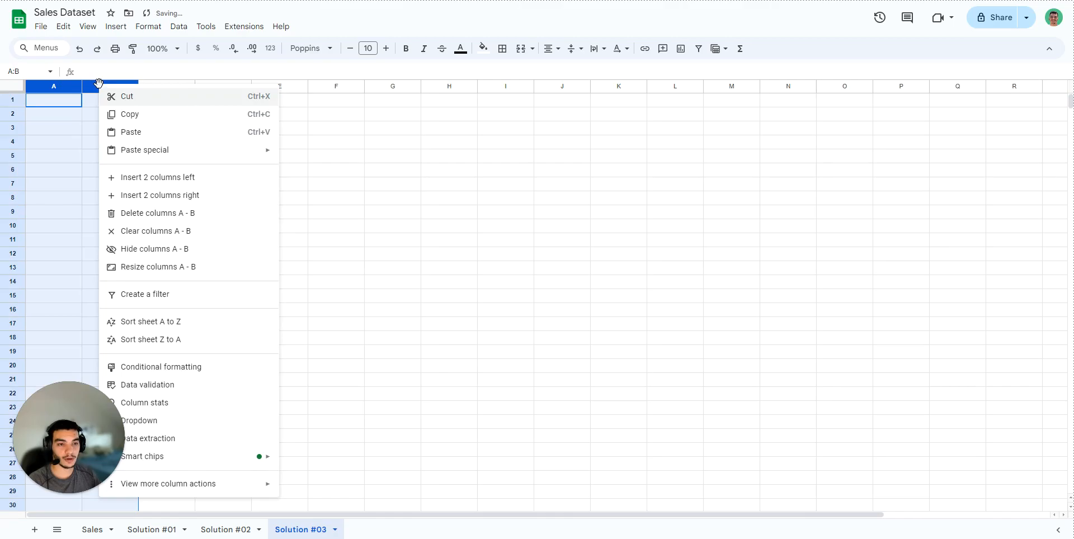
left_click(158, 267)
type("100")
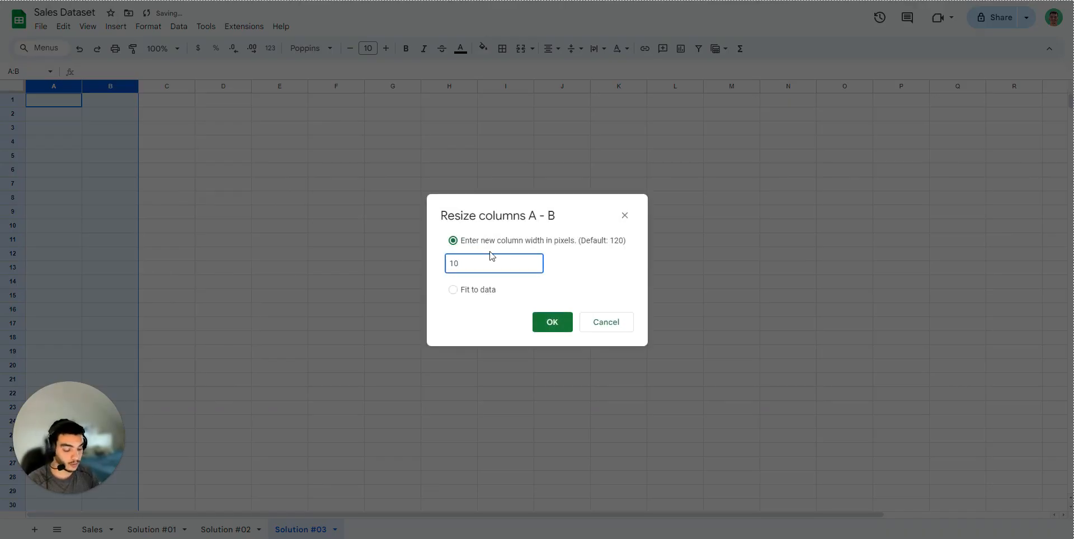
key("BackSpace")
type("50")
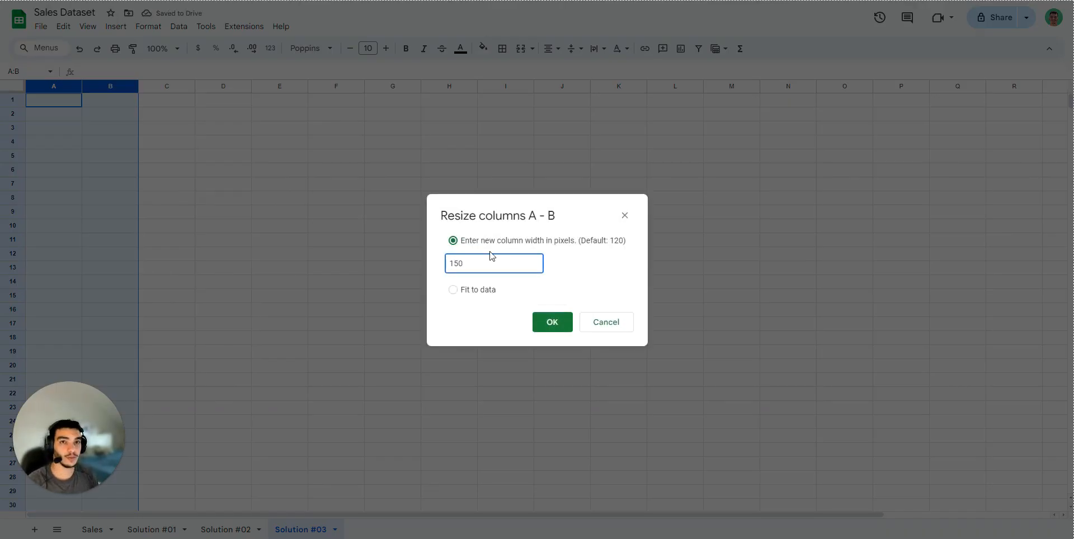
key("Return")
left_click(273, 157)
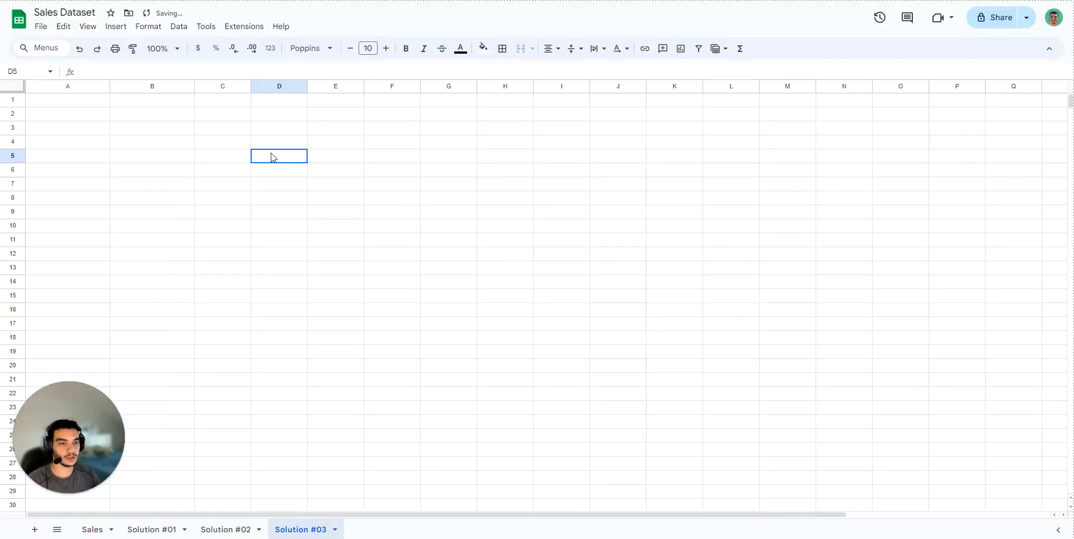
- Start a QUERY formula in cell A1 of Solution #03 with Sales!A:I as the data and an empty query string
left_click(79, 103)
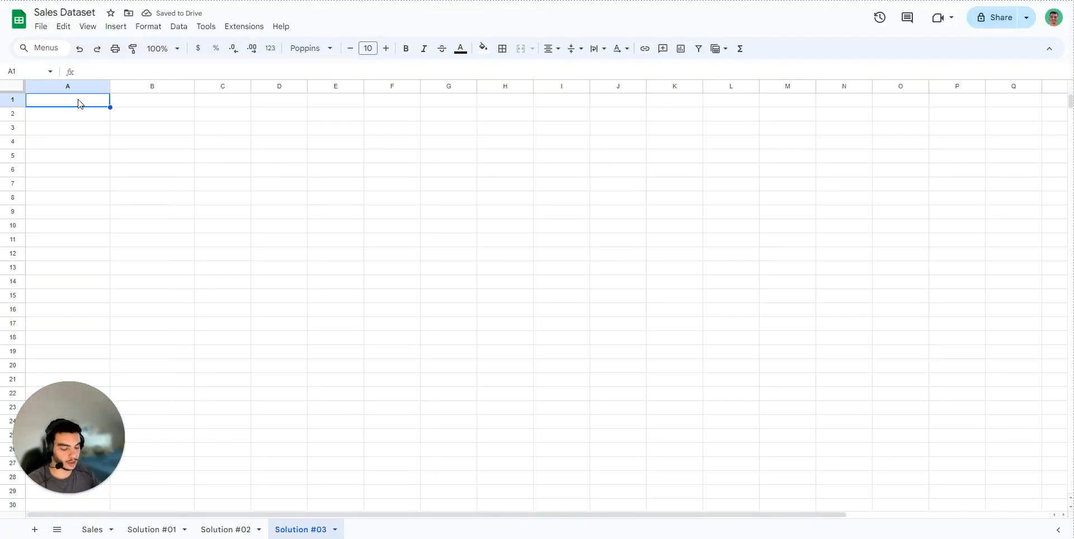
type("=")
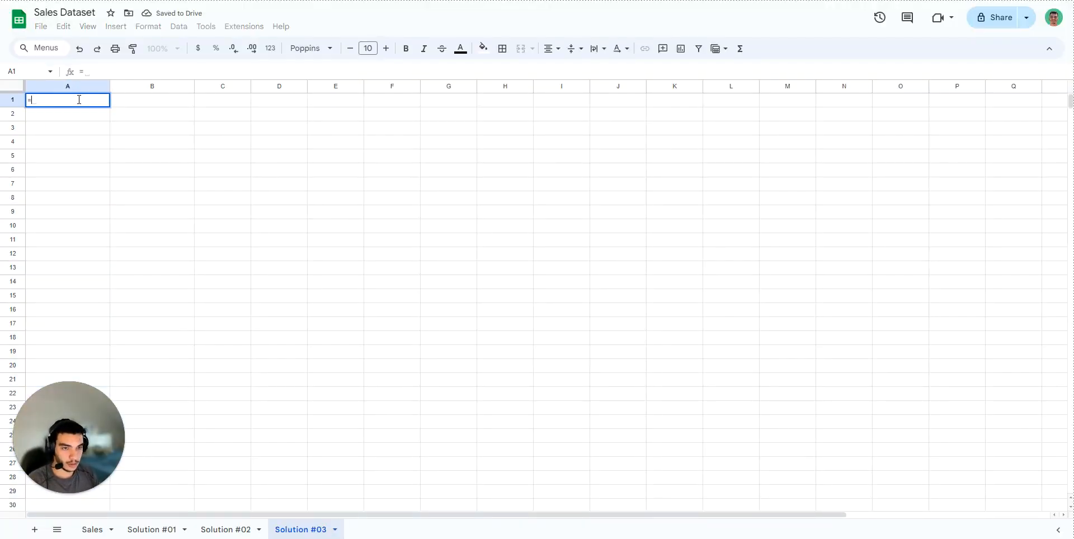
type("quer")
key("Tab")
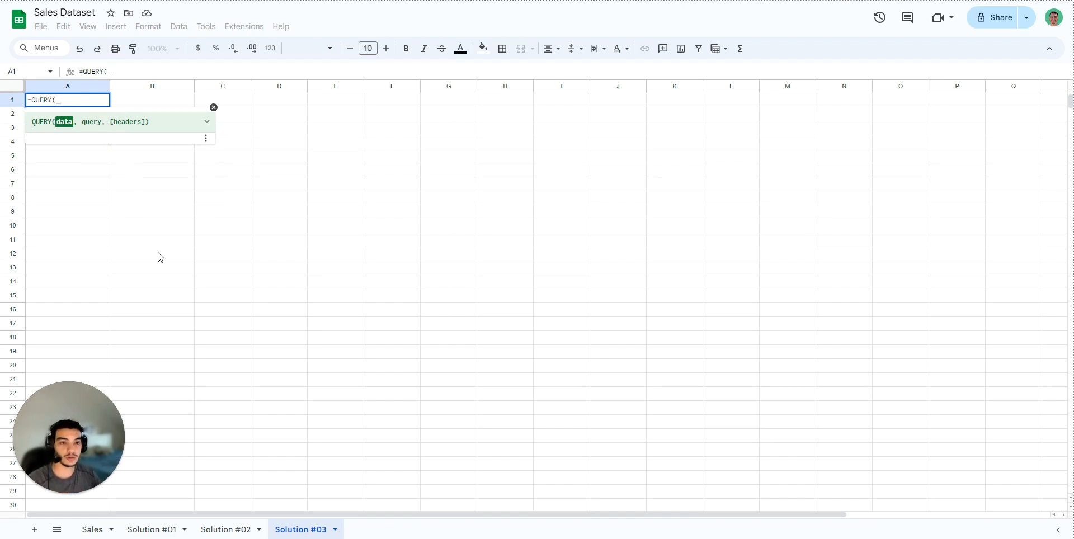
left_click(96, 530)
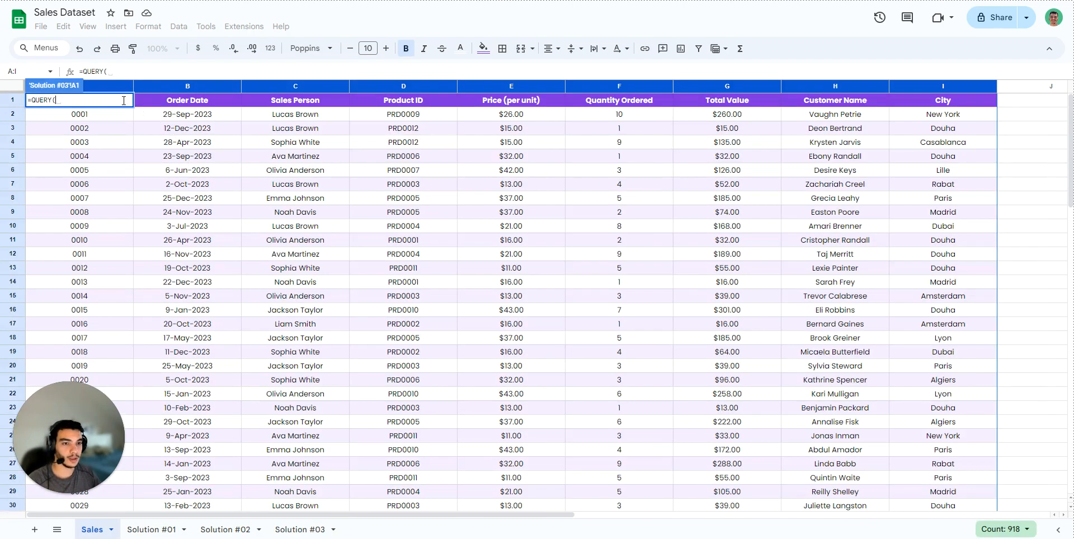
left_click_drag(943, 86, 157, 106)
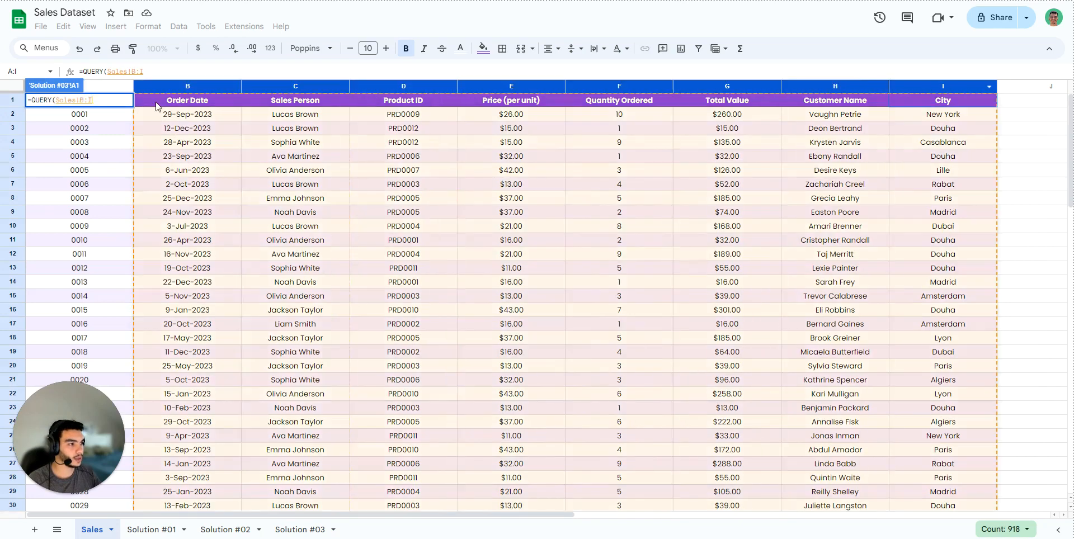
left_click(43, 143, "shift")
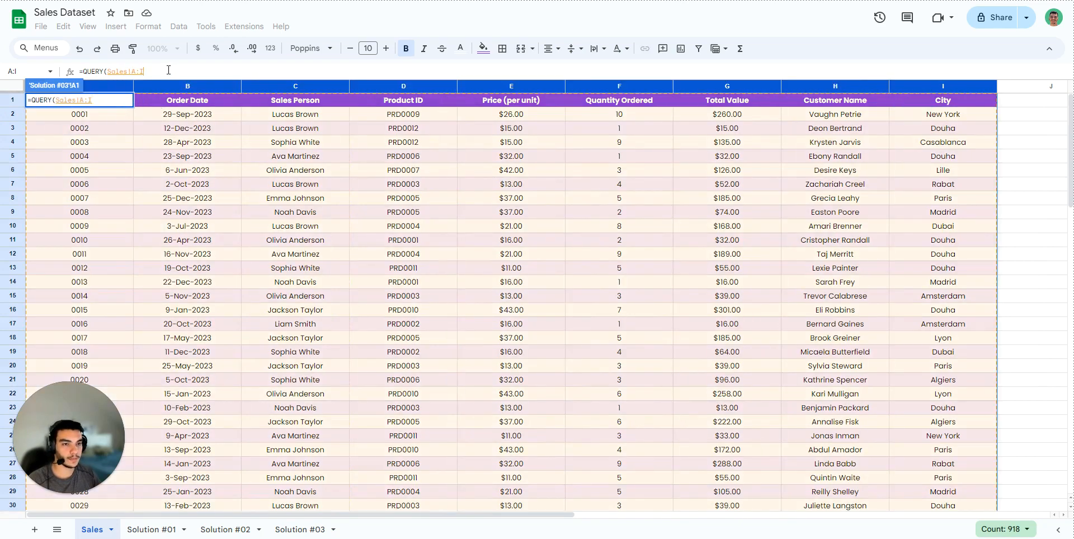
type(", ")
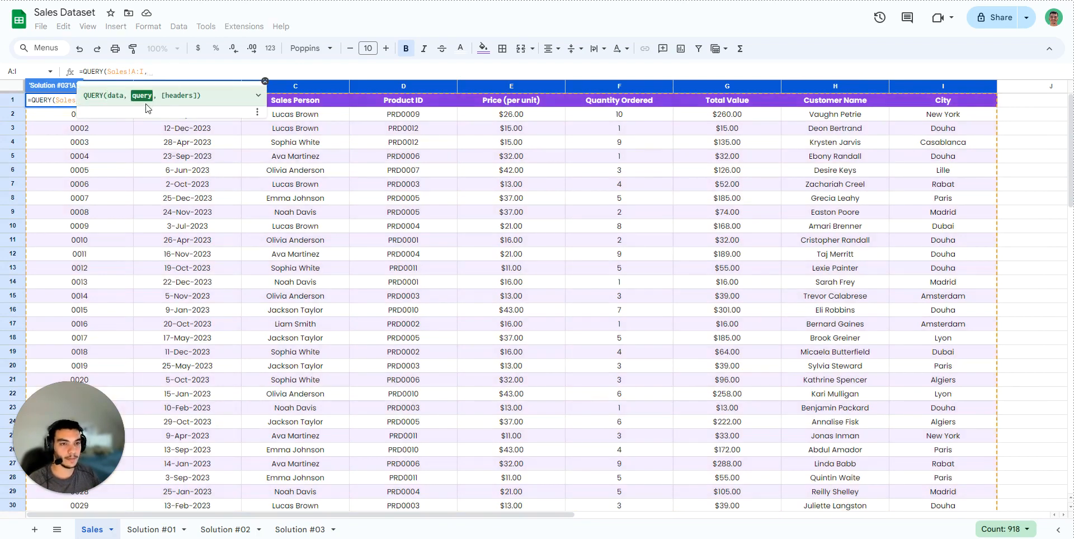
type("\"")
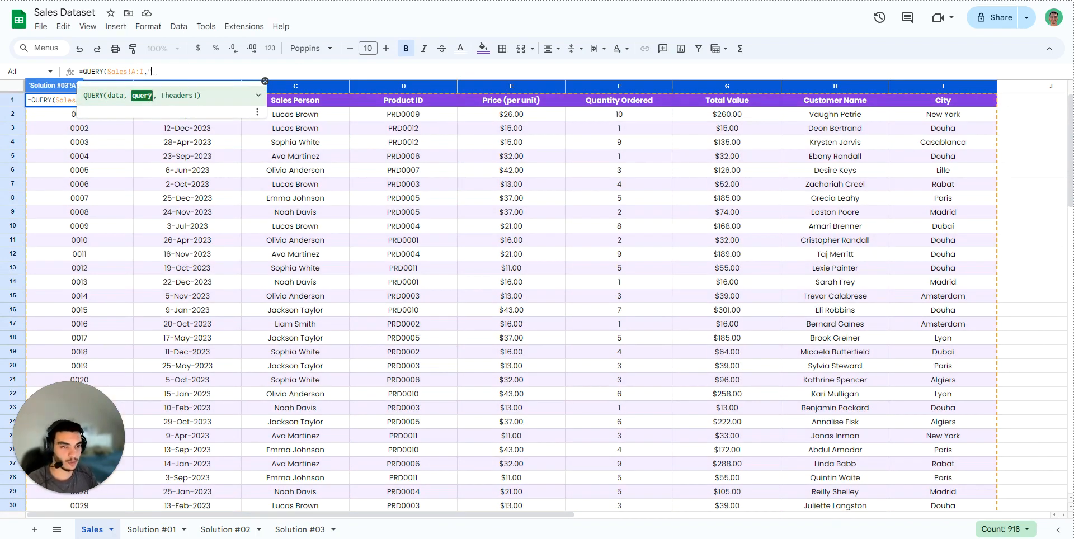
type("\",")
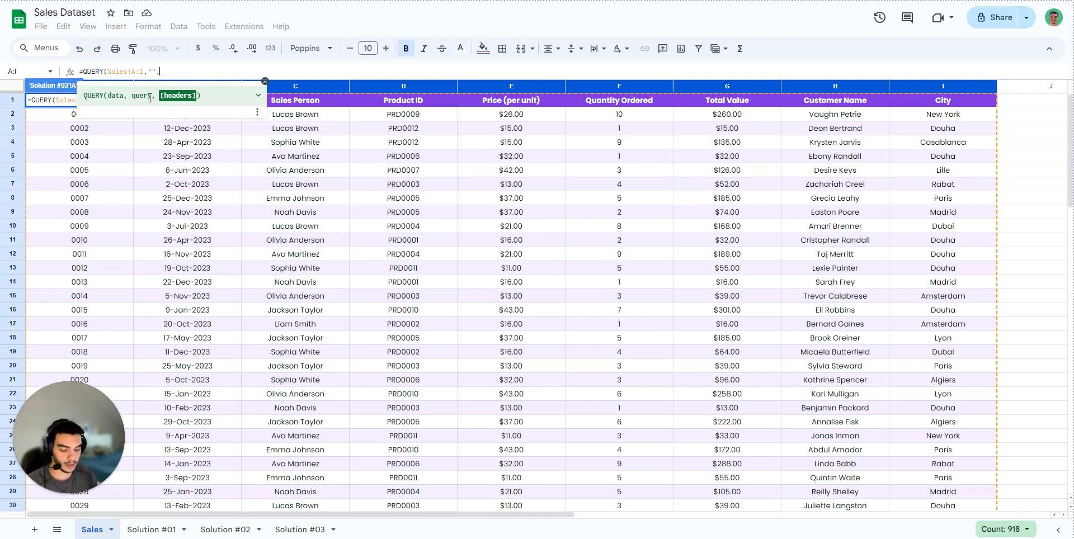
- Try 1 and True in turn as the QUERY formula's headers argument, clearing each entry
type("1")
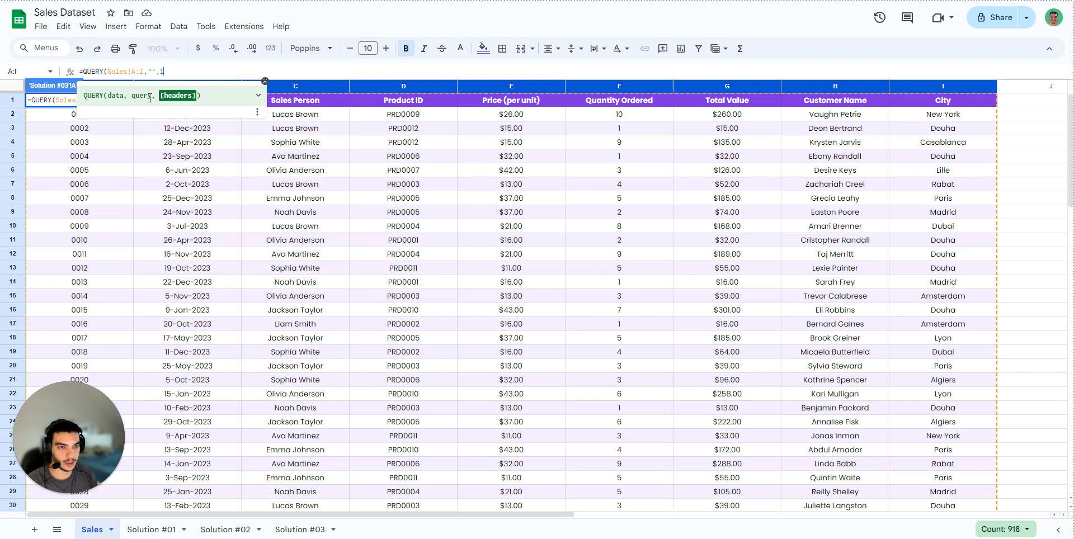
key("BackSpace")
type("True")
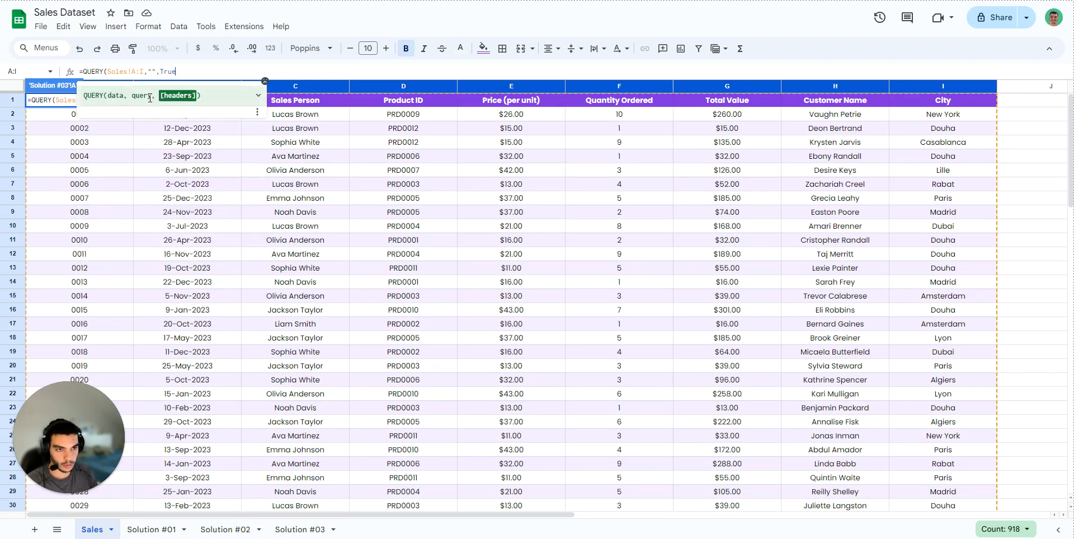
key("BackSpace")
key("BackSpace")
key("BackSpace")
key("BackSpace")
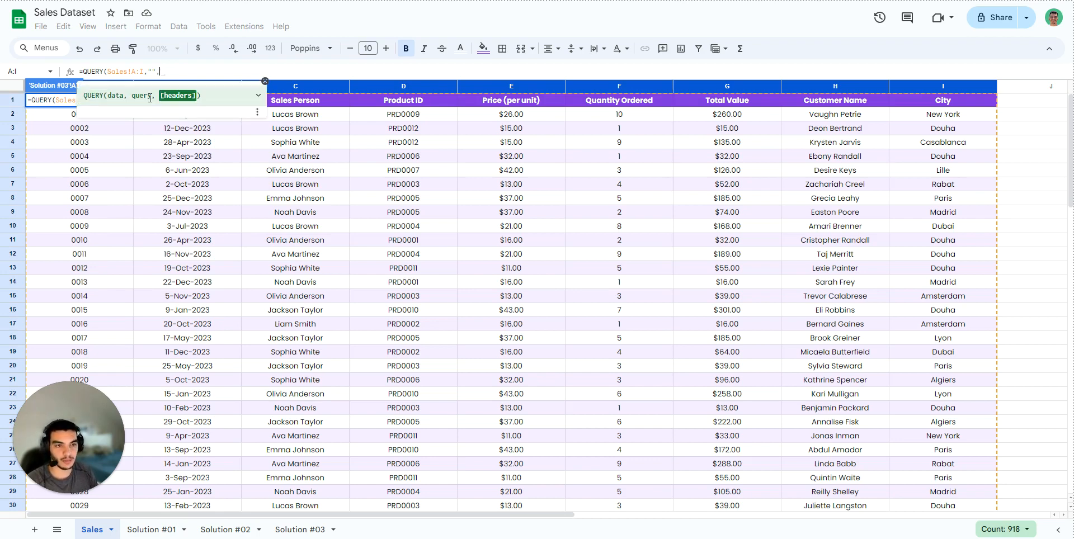
- Try 0 and false in turn as the QUERY formula's headers argument, clearing each entry
type("0")
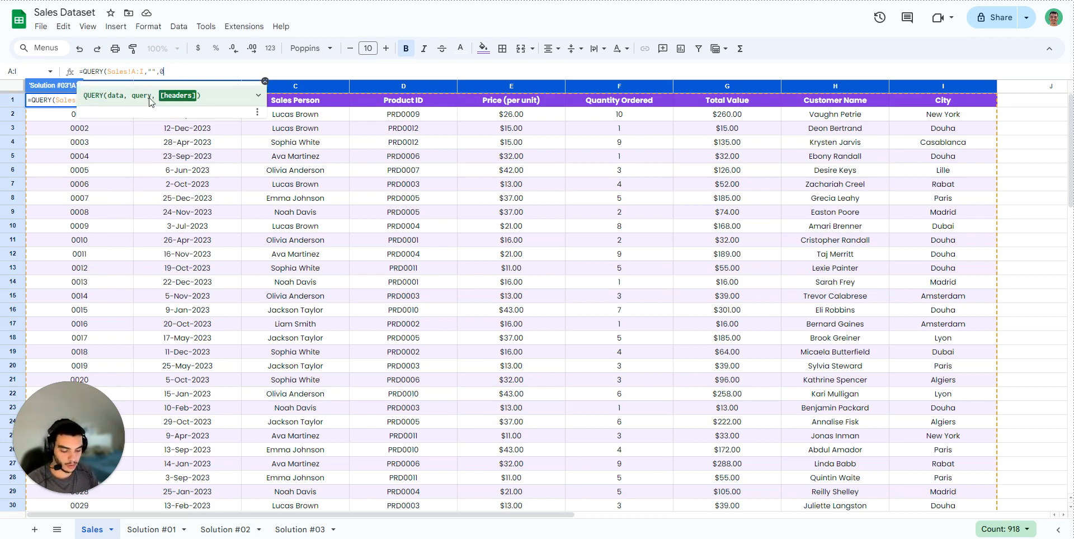
type("false")
key("BackSpace")
key("BackSpace")
key("BackSpace")
key("BackSpace")
key("BackSpace")
key("BackSpace")
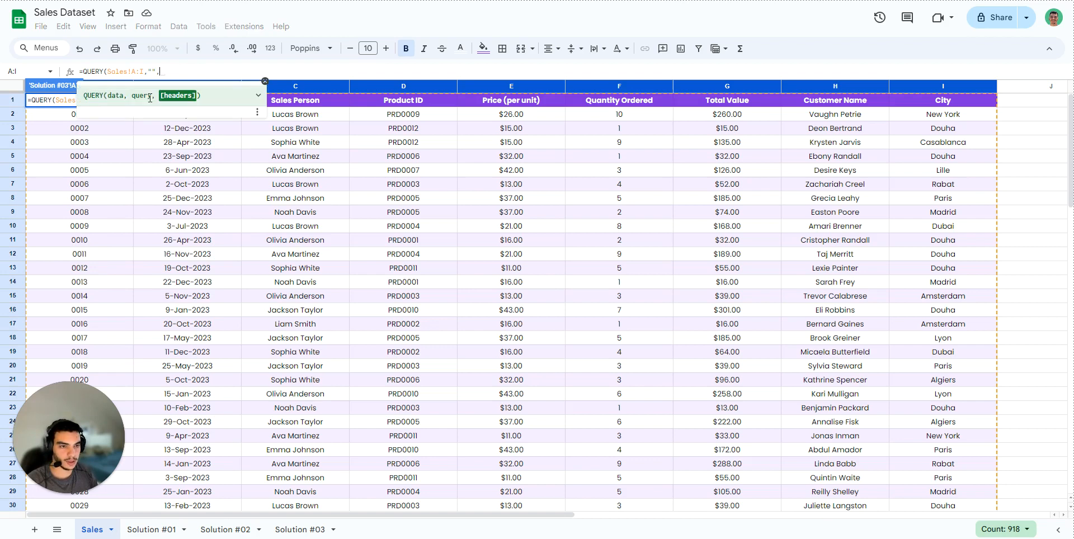
- Set the QUERY formula's headers argument to 1 and enter the completed formula in cell A1 of Solution #03
type("1")
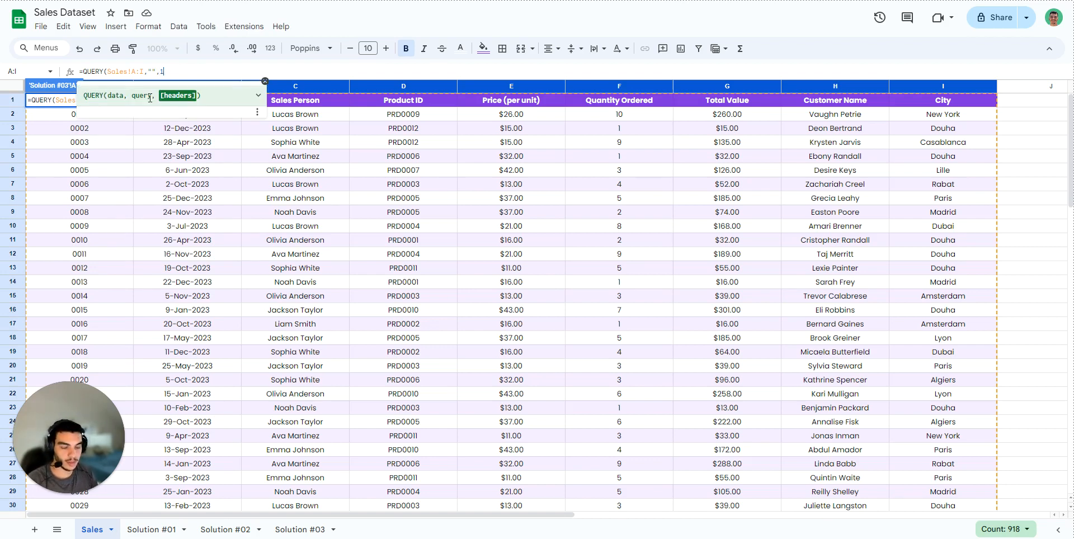
type(")")
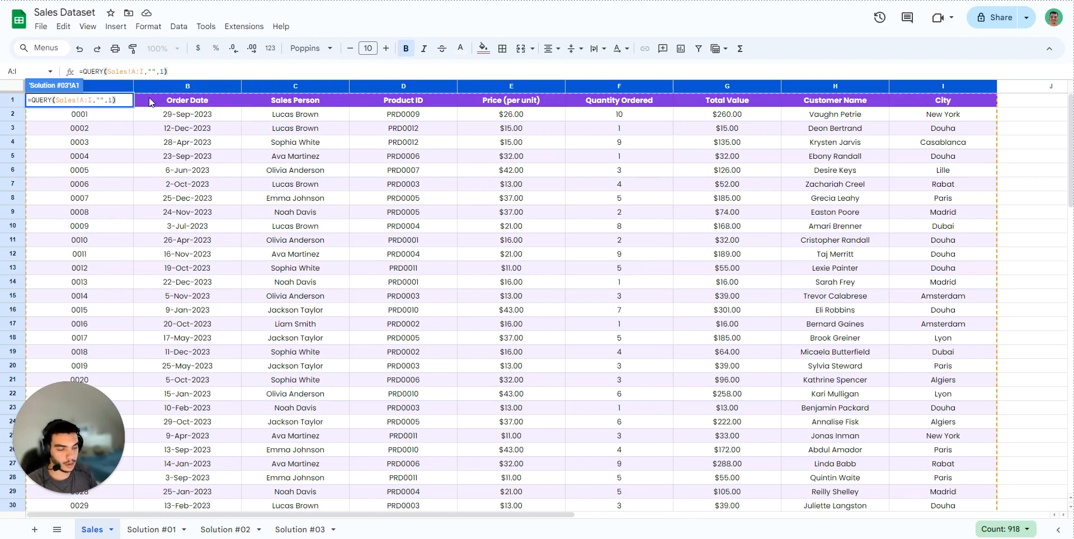
key("Return")
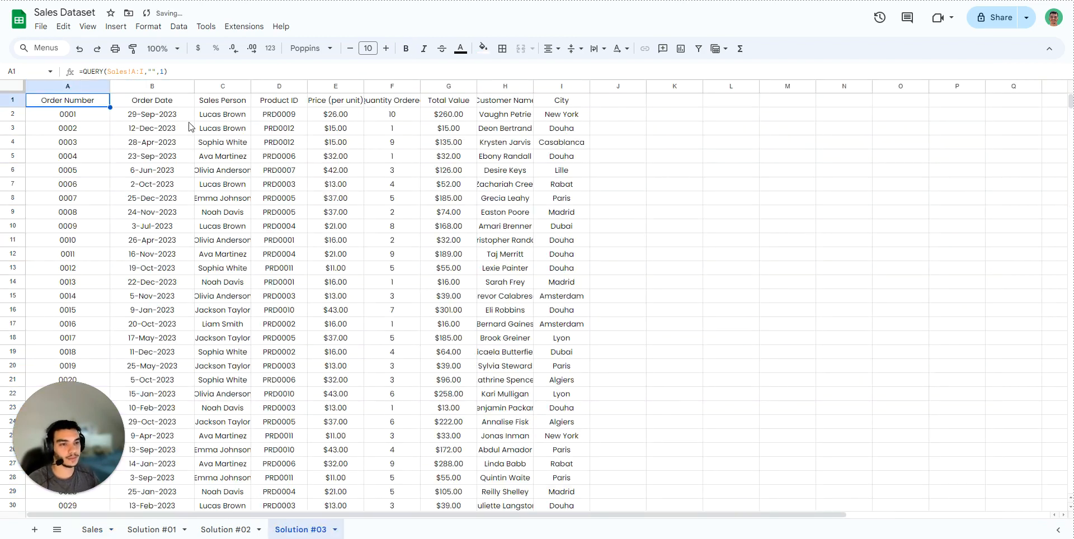
left_click(224, 130)
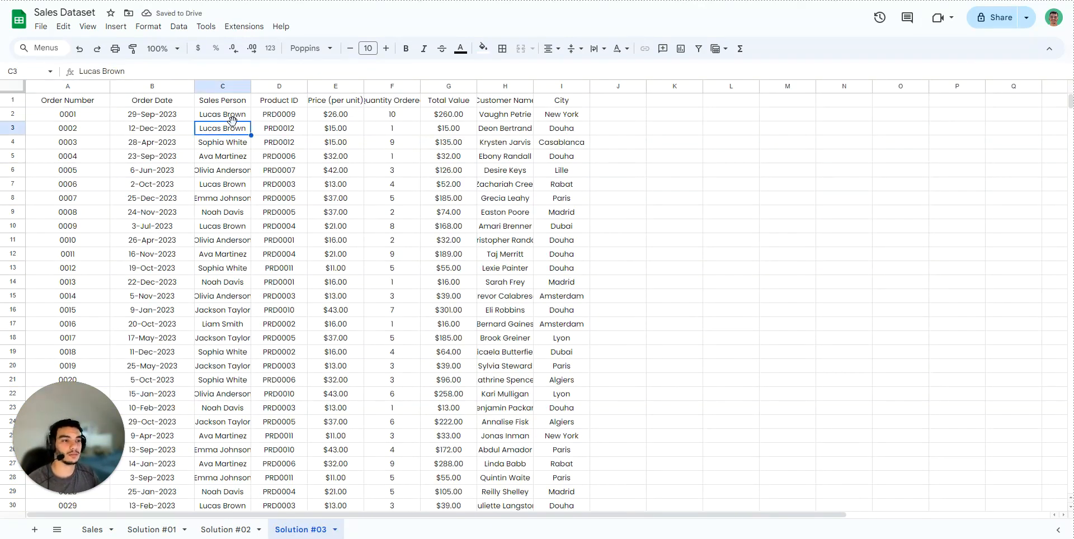
left_click(67, 105)
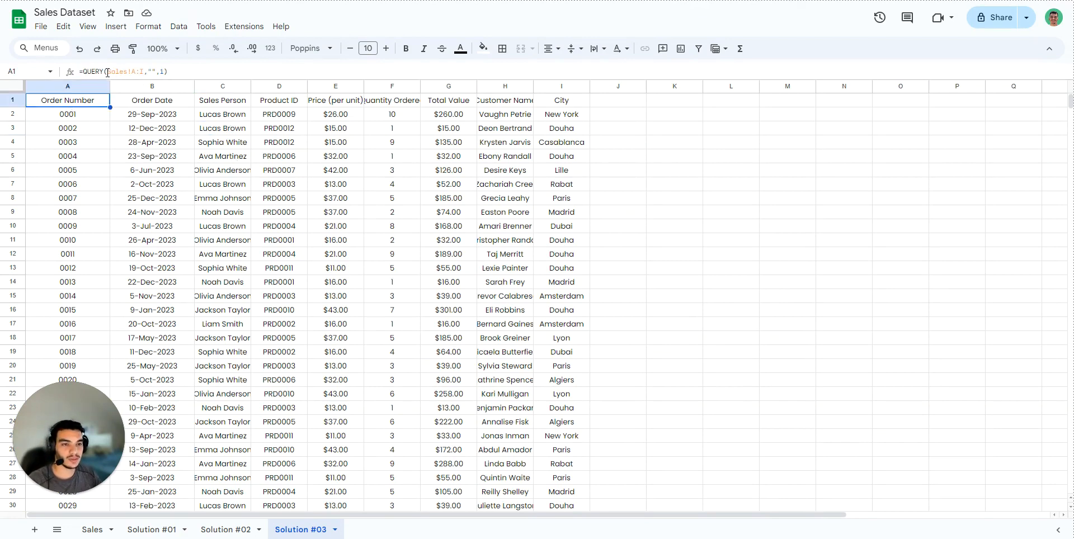
left_click(149, 71)
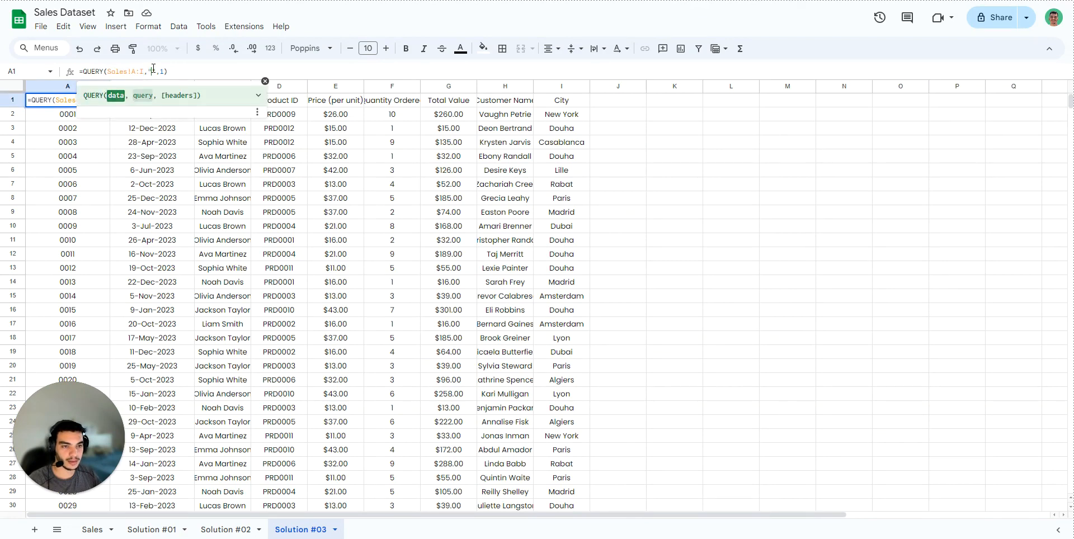
left_click(217, 175)
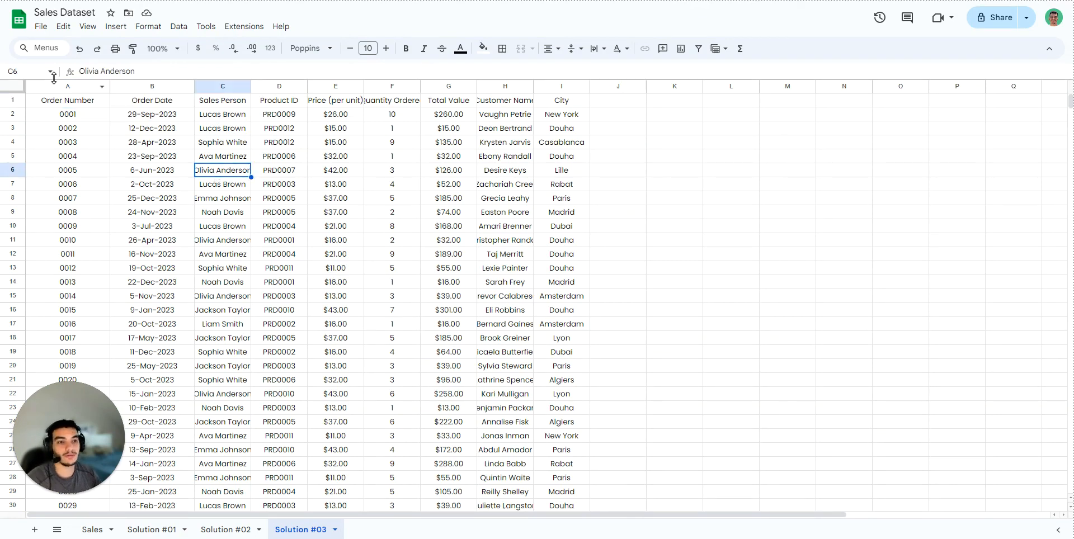
- Resize columns A to I of the Solution #03 sheet to 150 pixels
left_click_drag(67, 88, 555, 90)
right_click(556, 89)
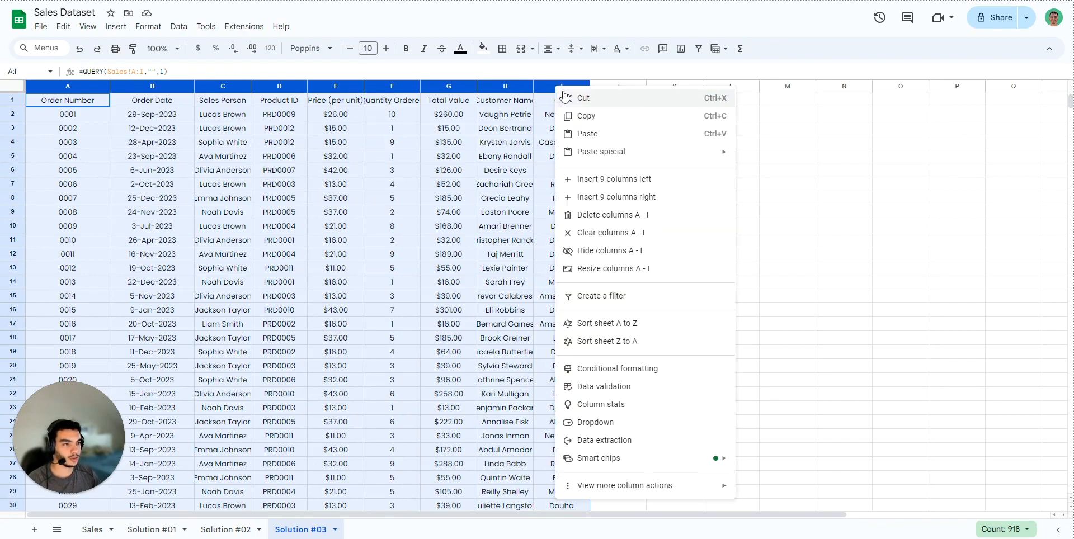
left_click(604, 269)
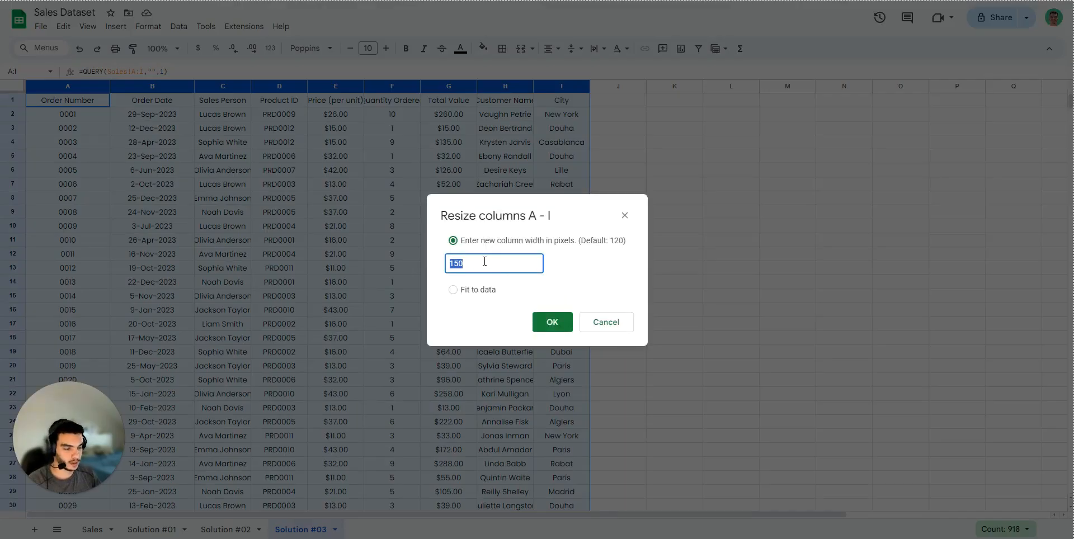
key("Return")
left_click(499, 241)
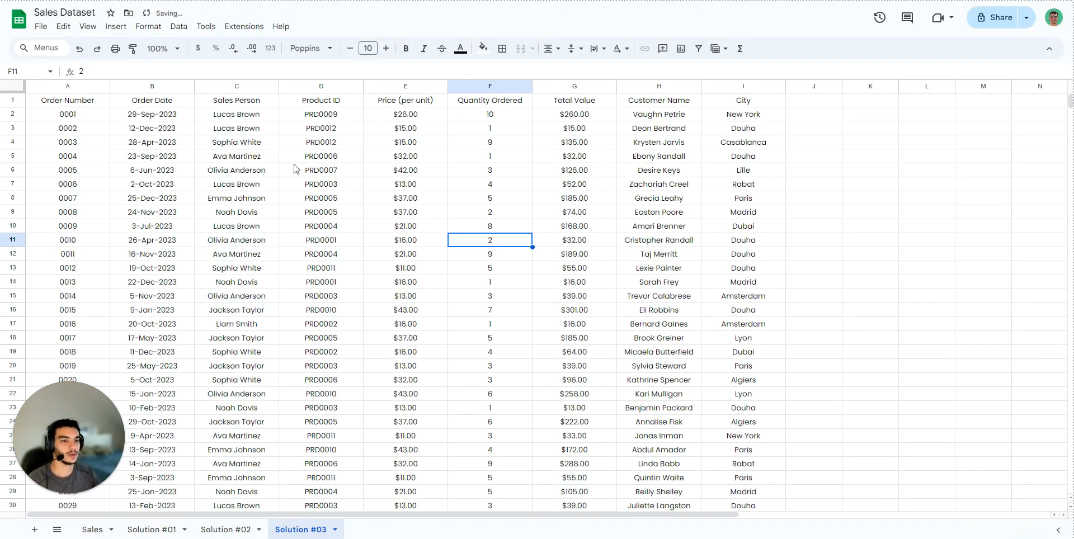
left_click_drag(93, 102, 754, 102)
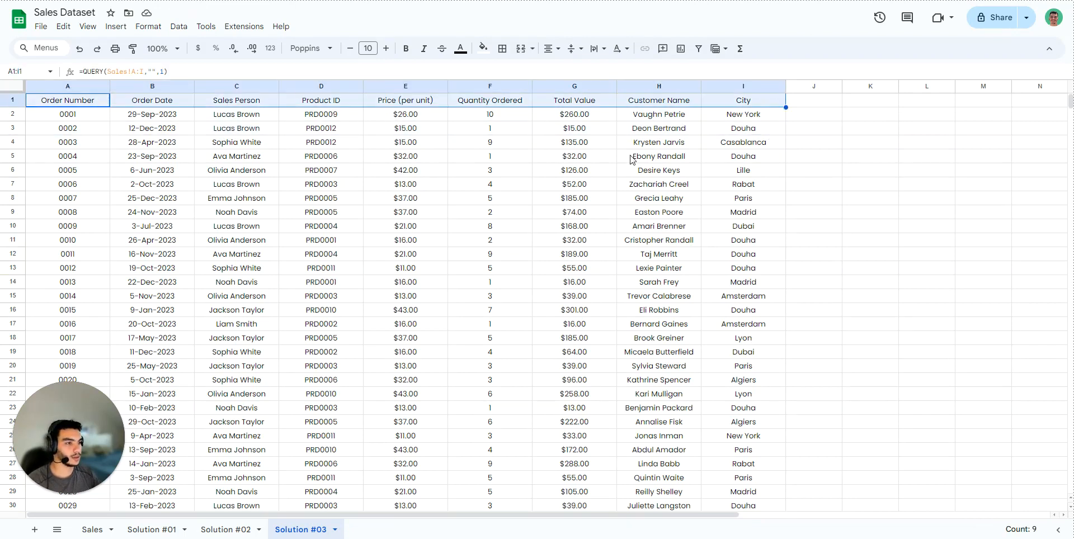
left_click(610, 157)
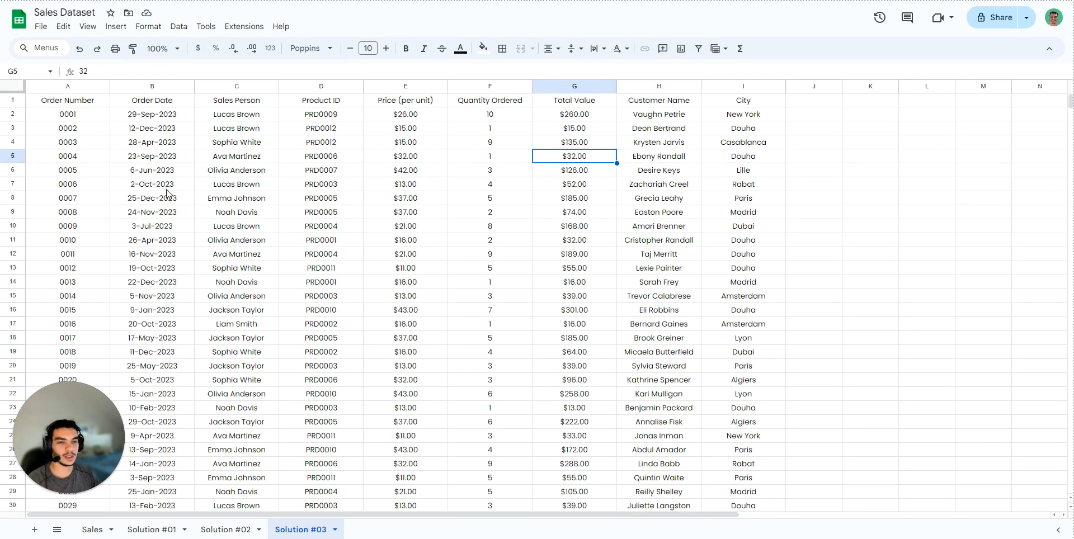
- Fill the empty query string of the formula in A1 with SELECT C,G on its own line
key("ctrl+Home")
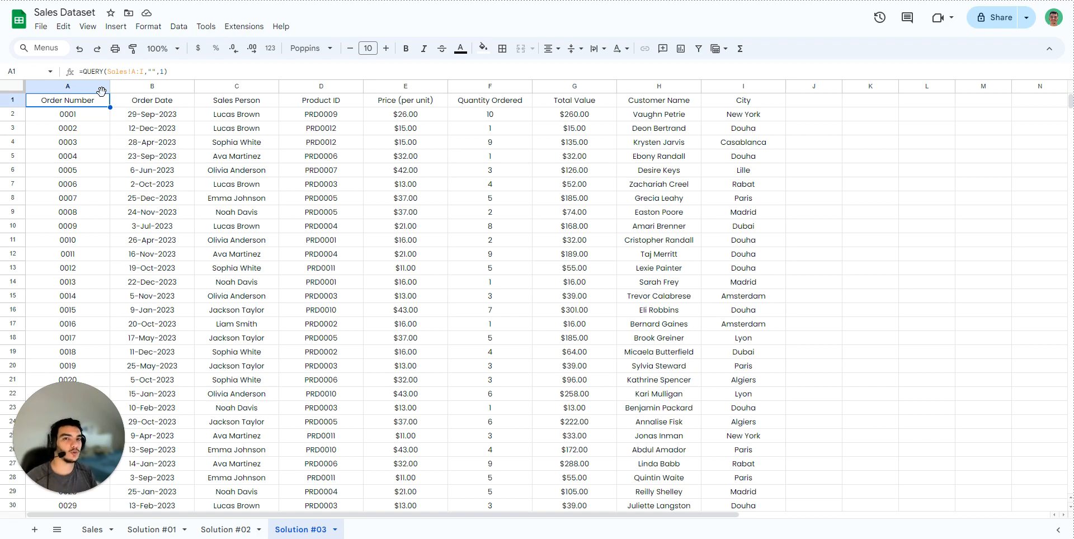
double_click(62, 105)
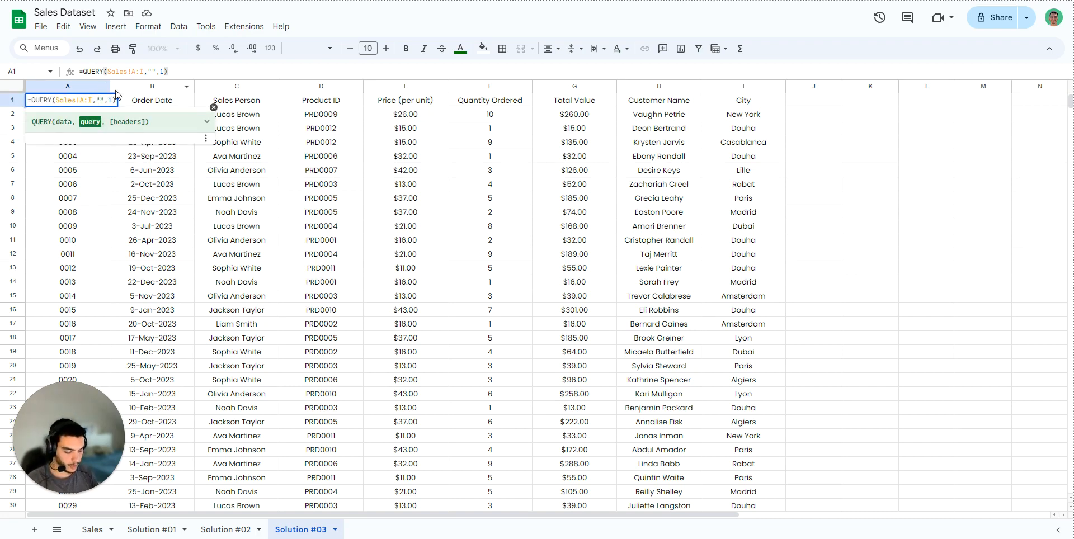
key("alt+Return")
key("alt+Return")
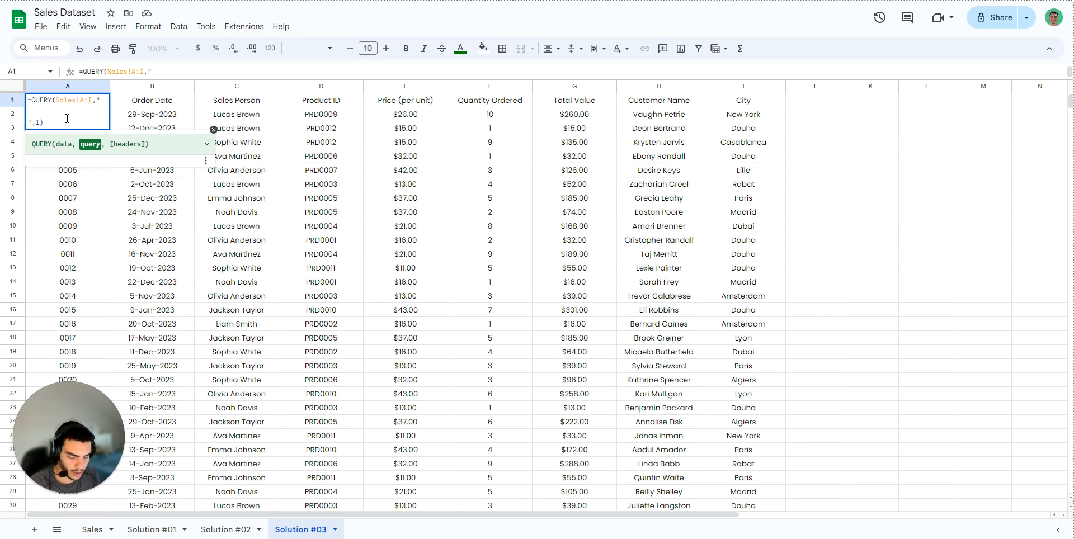
type("S")
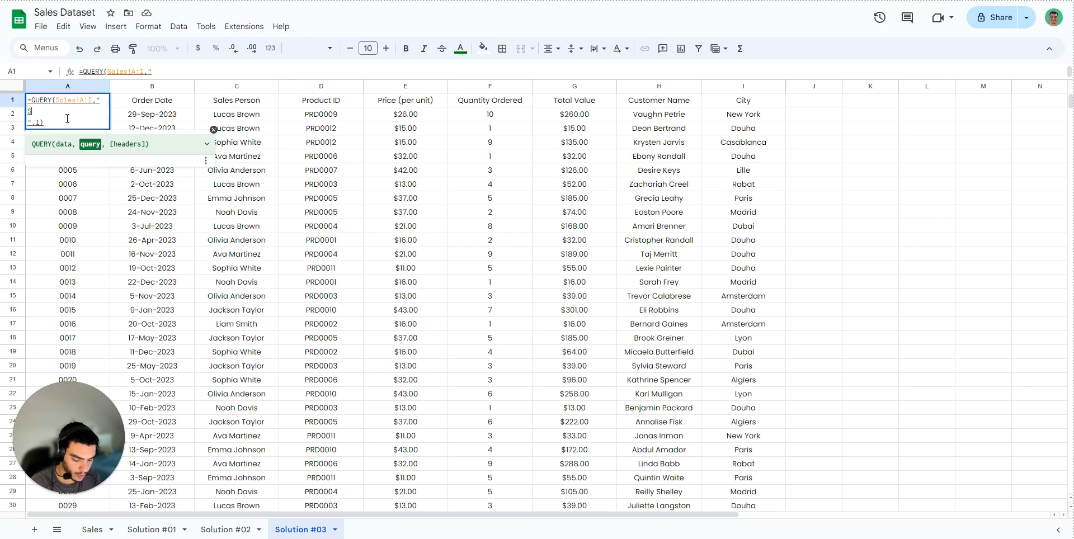
type("ELECT ")
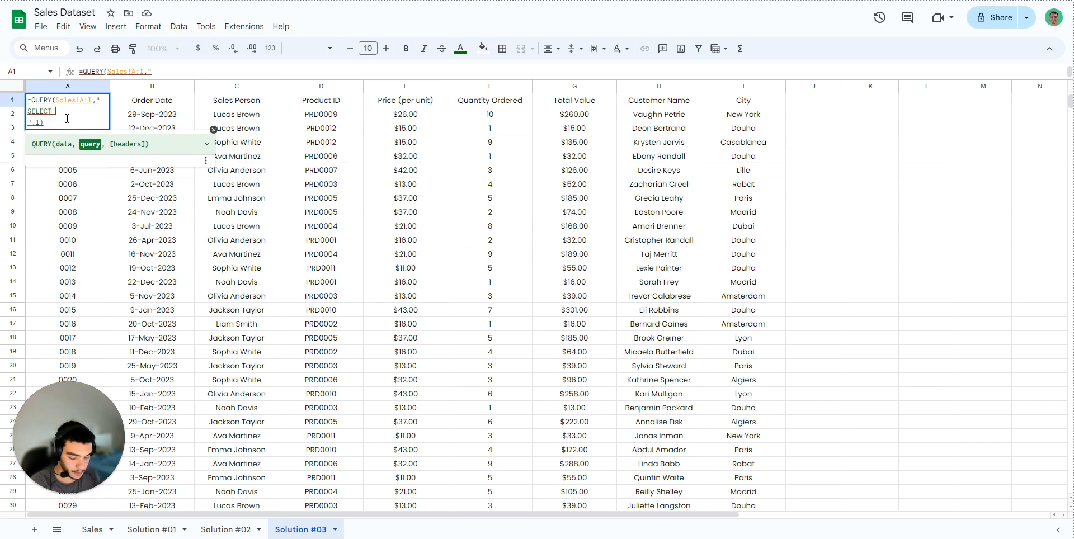
type("C,G")
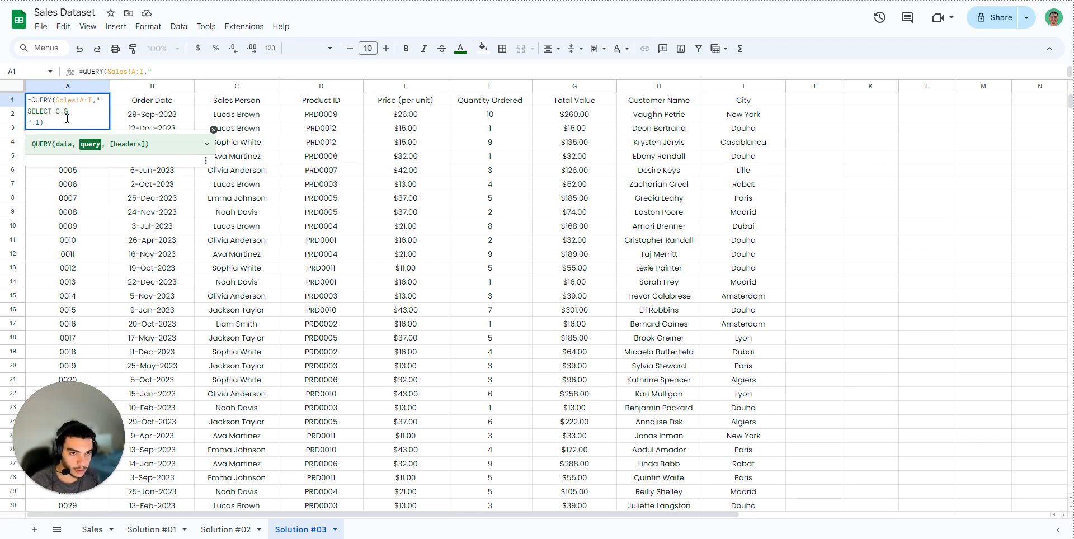
key("Return")
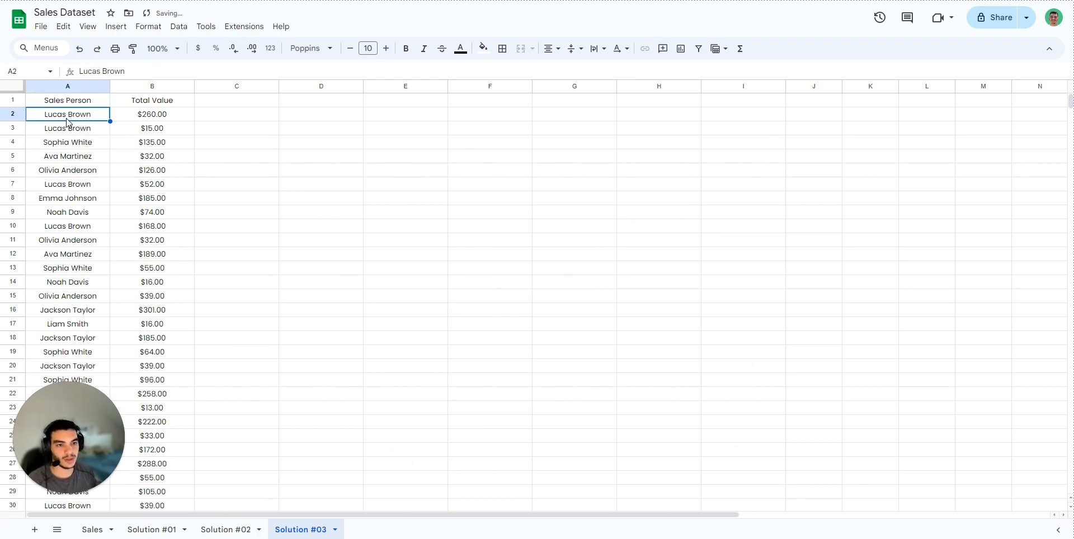
left_click(145, 141)
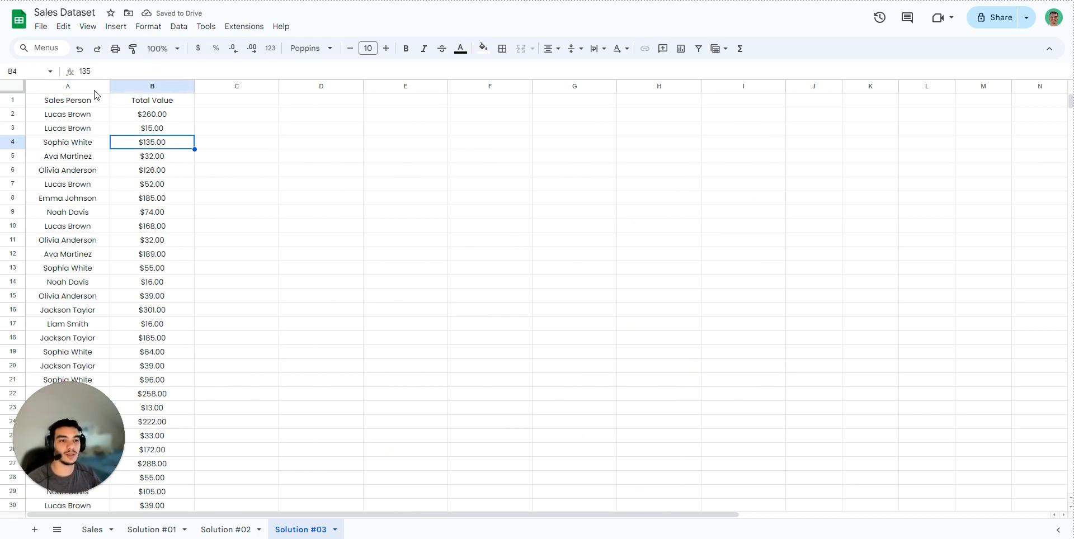
left_click(151, 99)
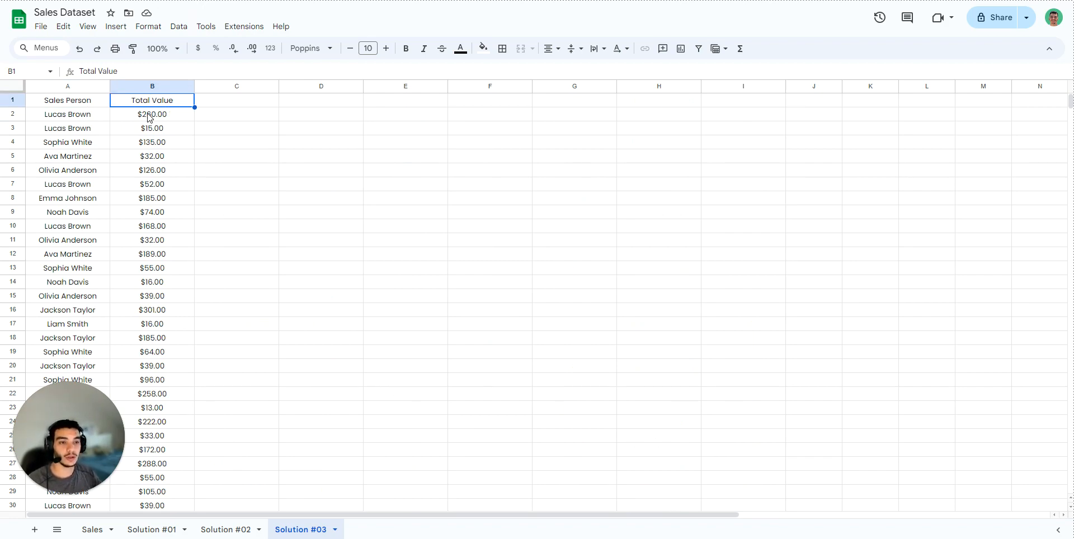
left_click(82, 105)
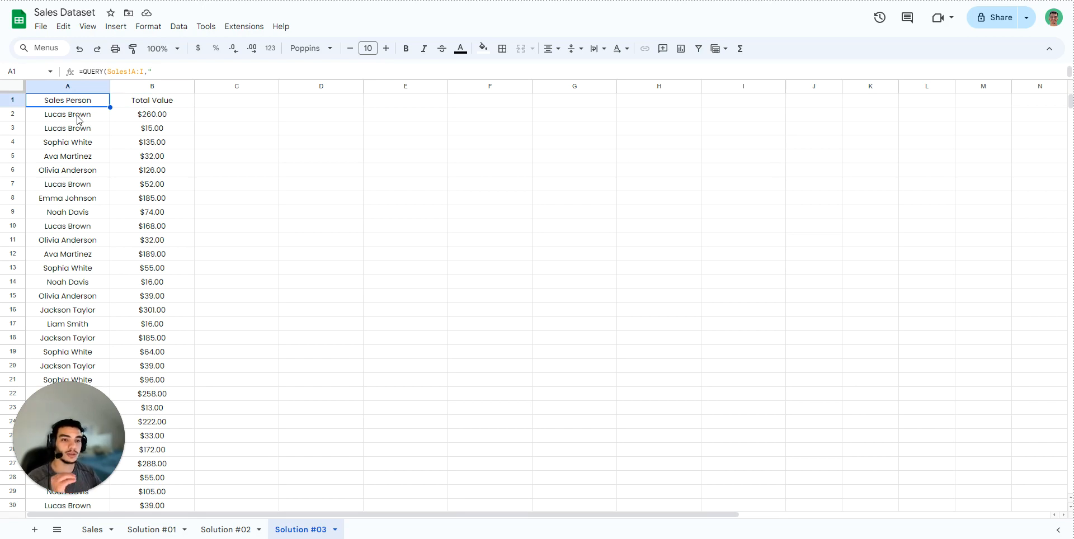
left_click(79, 120)
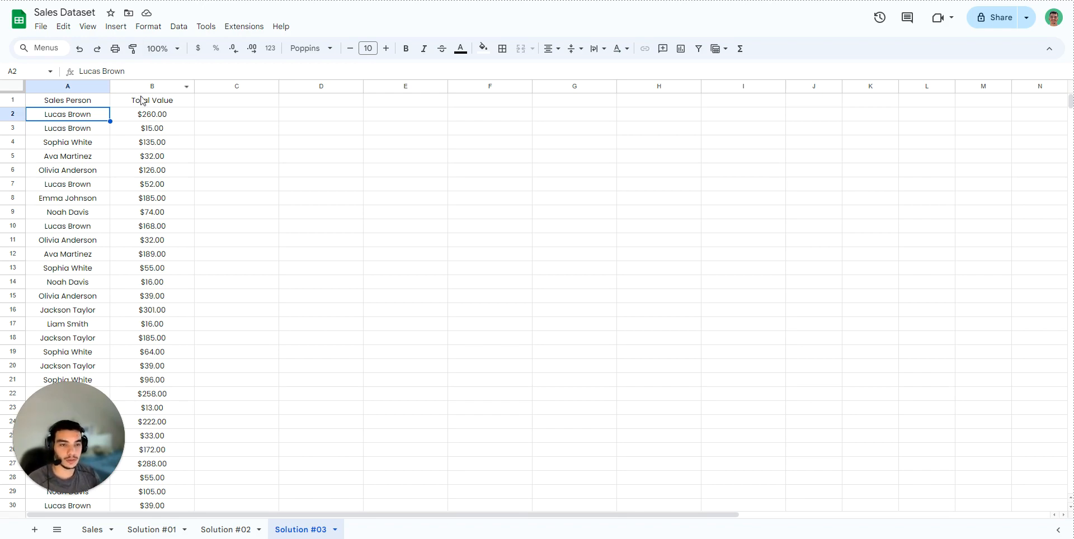
- Add a GROUP BY C line below the SELECT line in the query string of cell A1
left_click(71, 104)
double_click(60, 107)
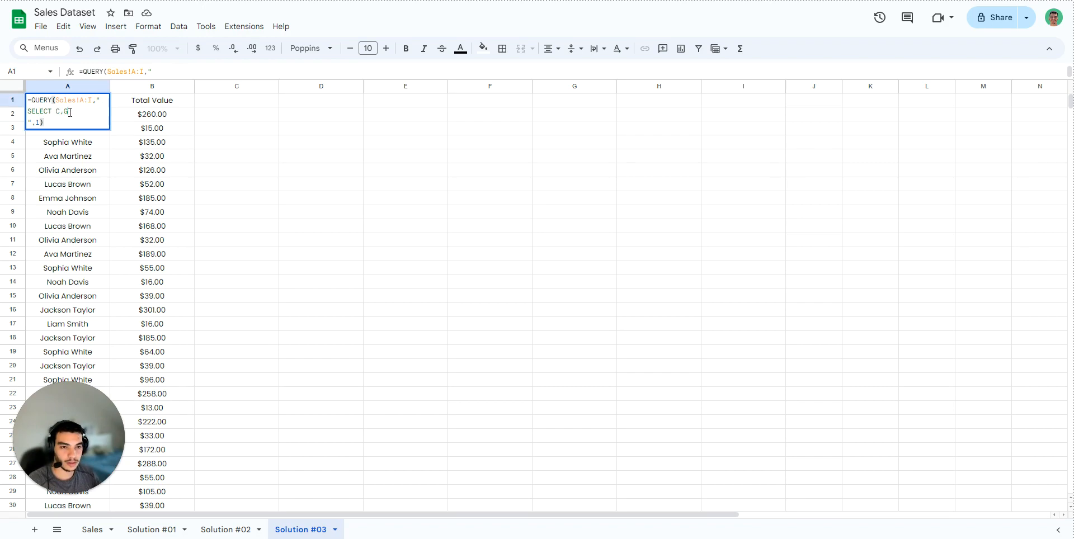
left_click(70, 111)
key("alt+Return")
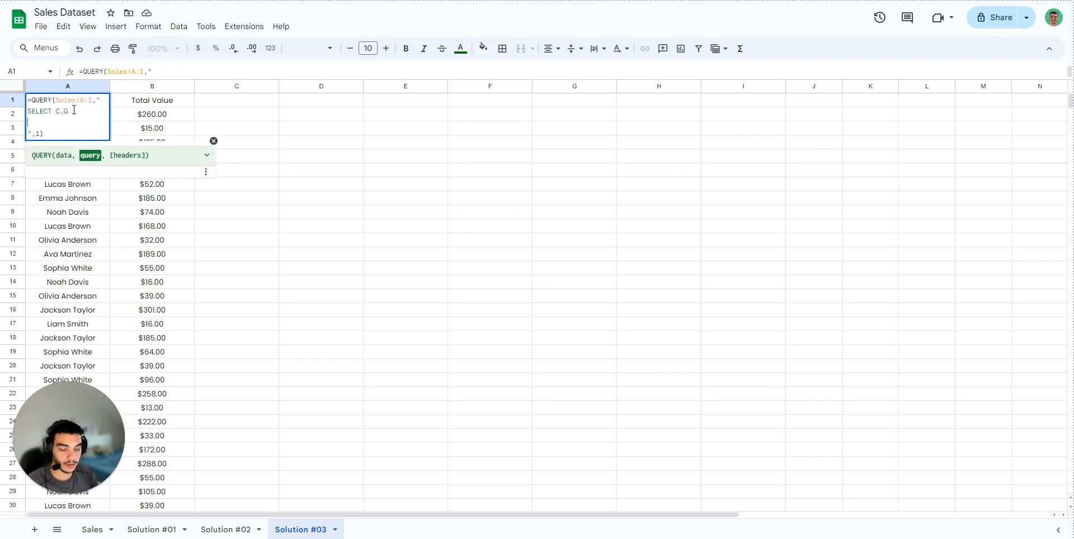
type("GROUP BY")
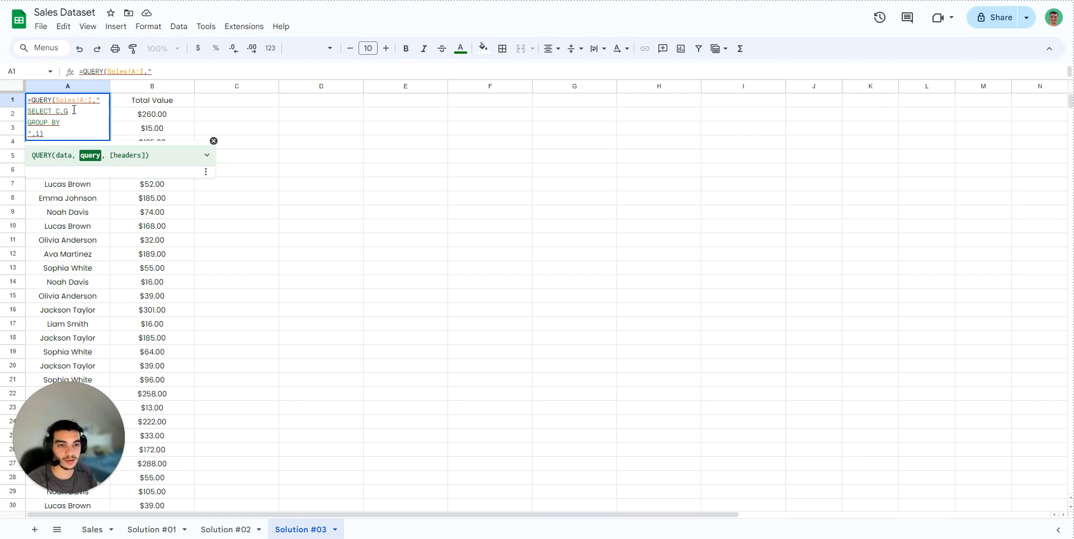
type("C")
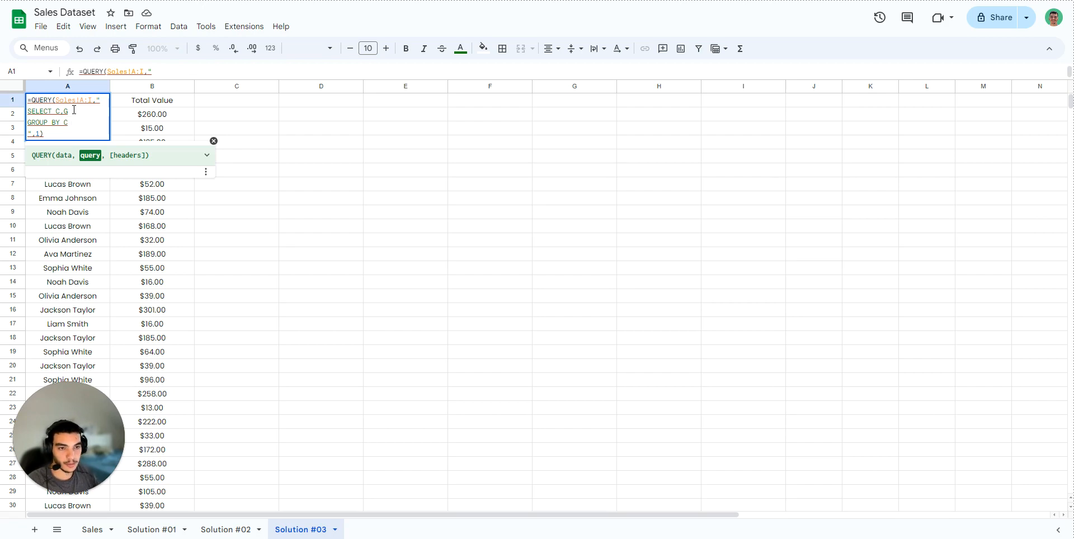
- Wrap column G in SUM so the query reads SELECT C,SUM(G), and enter the updated formula in A1
left_click(64, 111)
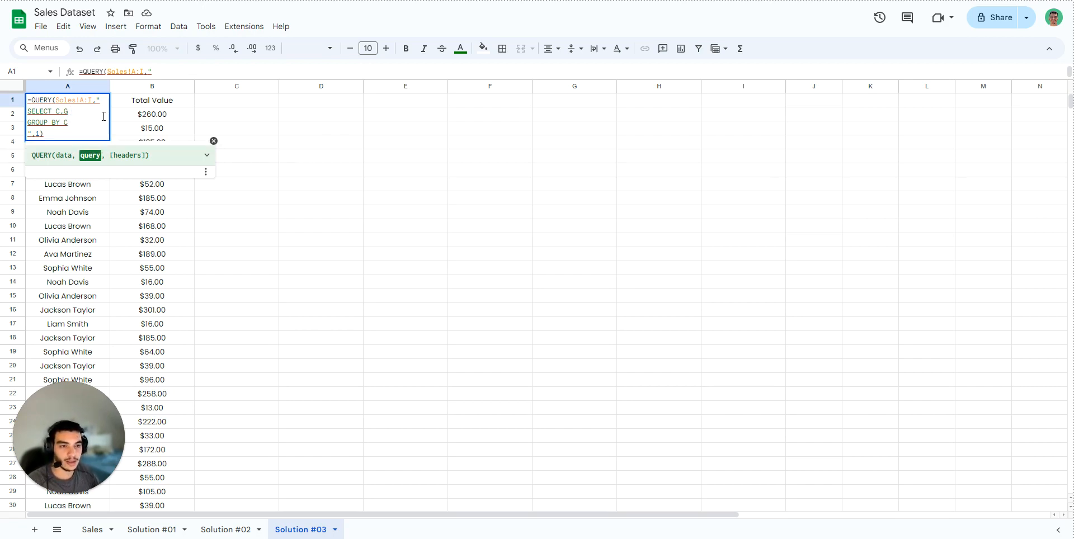
type("SUM")
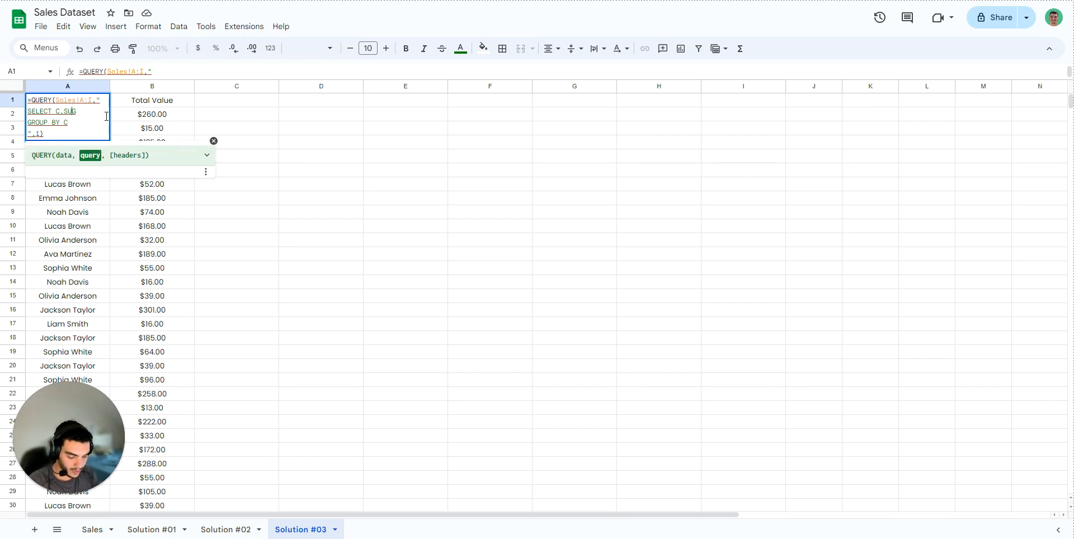
type("(")
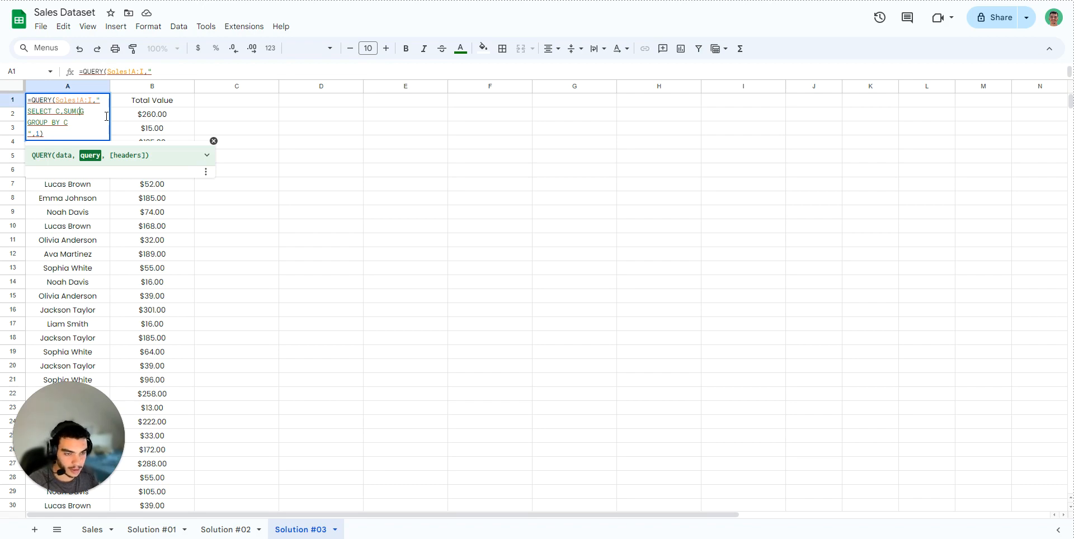
key("Right")
type(")")
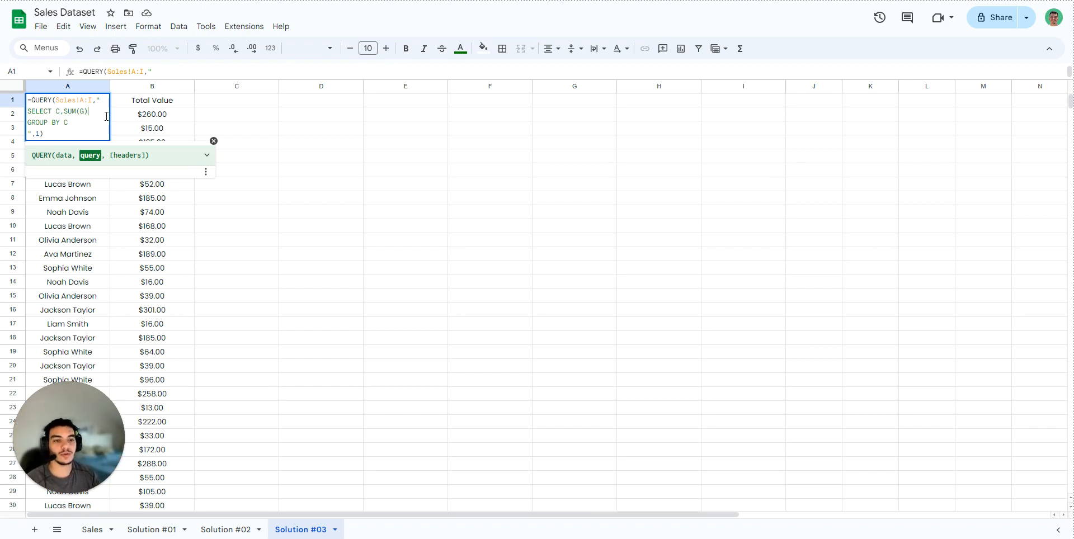
key("Return")
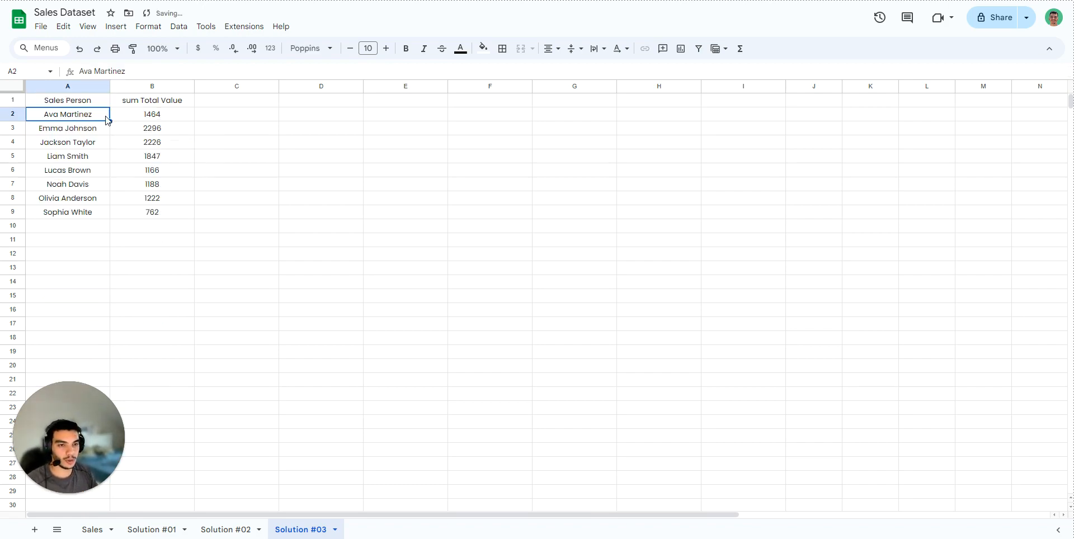
left_click(213, 120)
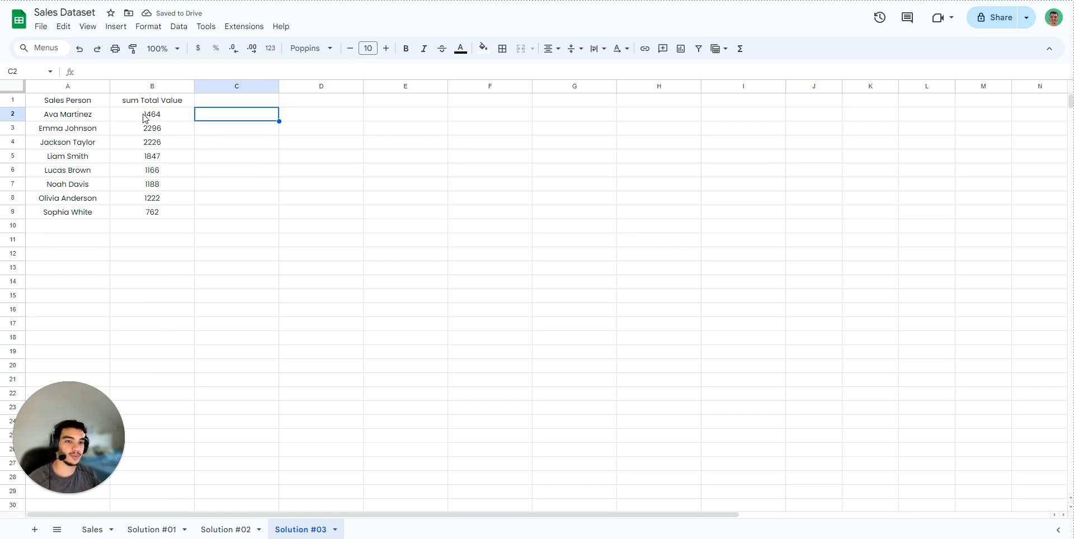
- Format the totals in column B of the Solution #03 sheet as dollar currency
left_click(144, 88)
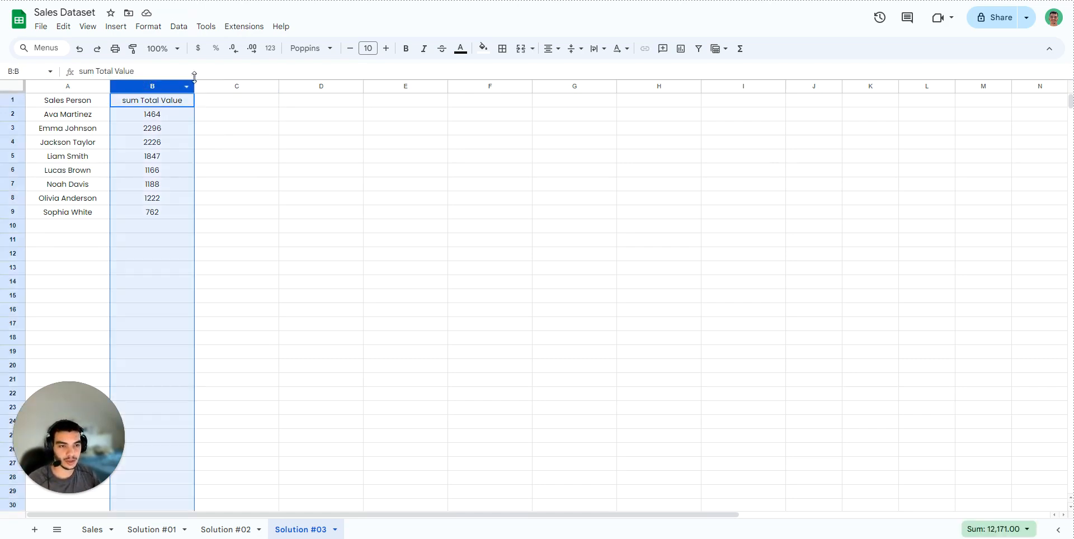
left_click(201, 48)
left_click(246, 160)
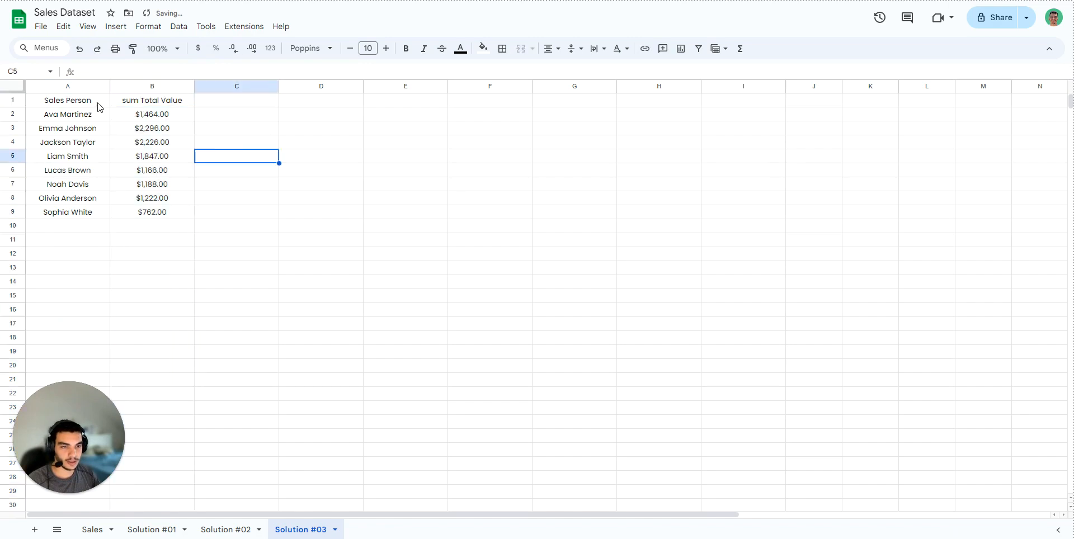
- Style the header cells A1:B1 with the custom purple fill and bold white text
left_click_drag(98, 106, 137, 106)
left_click(483, 48)
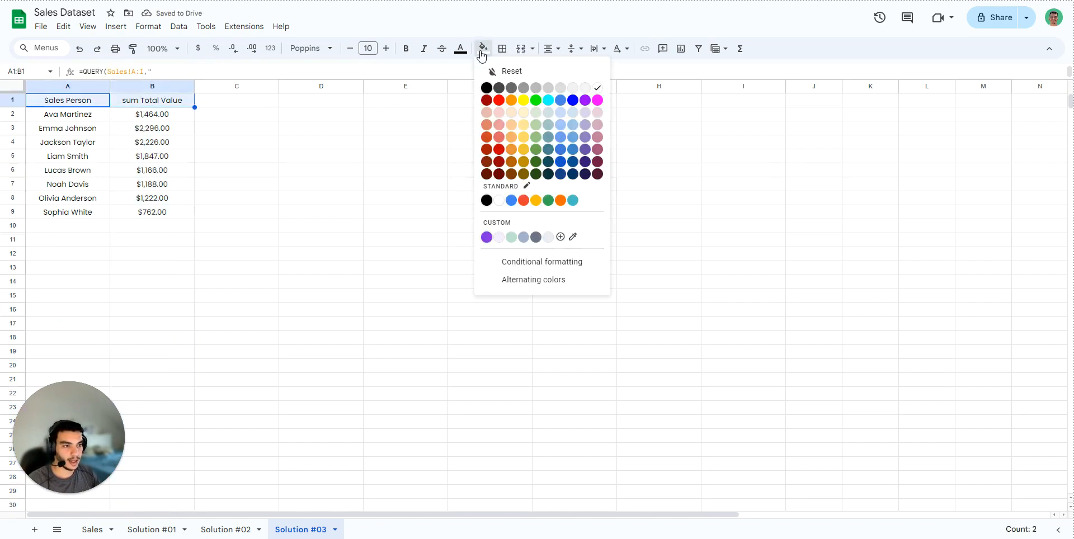
left_click(486, 235)
left_click(460, 48)
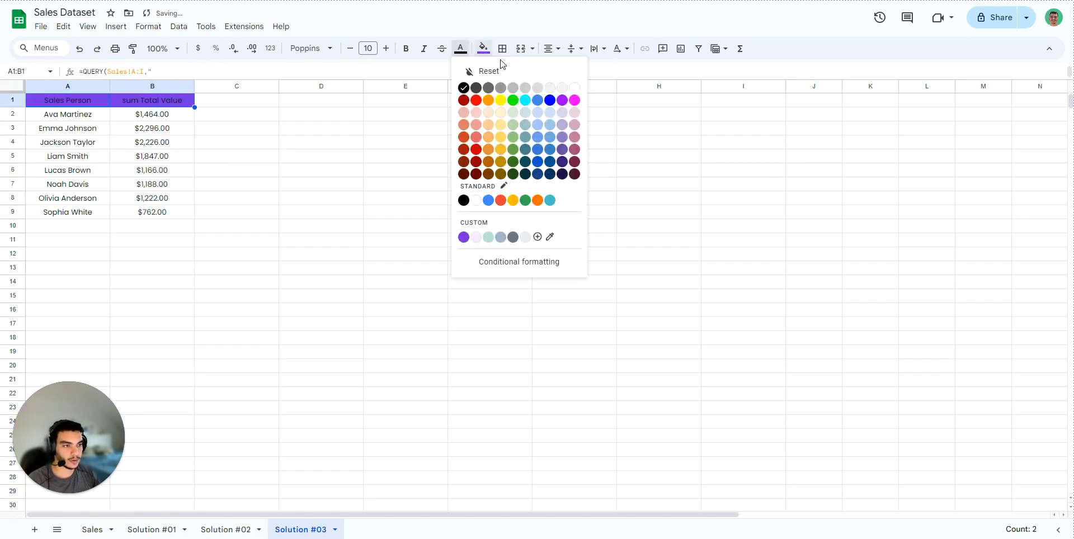
left_click(575, 88)
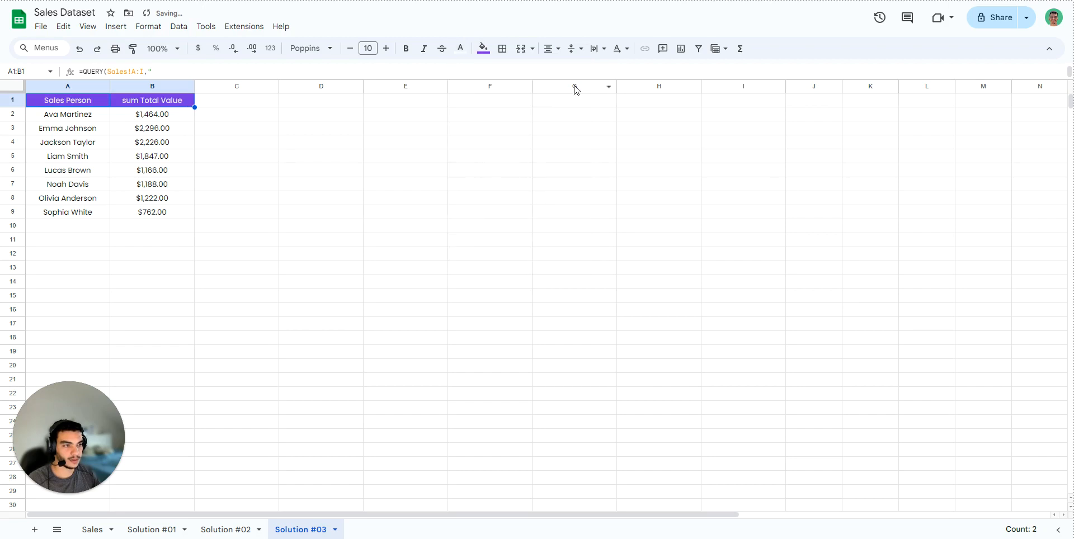
left_click(406, 48)
left_click(296, 176)
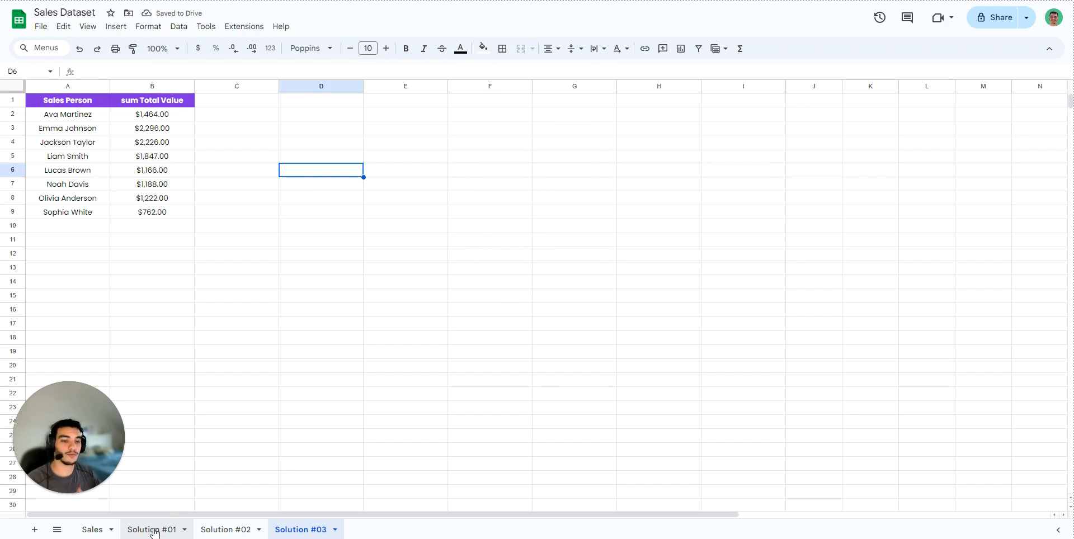
- Review the salesperson totals in the Solution #01 and Solution #02 sheets, and return to Solution #03
left_click(156, 532)
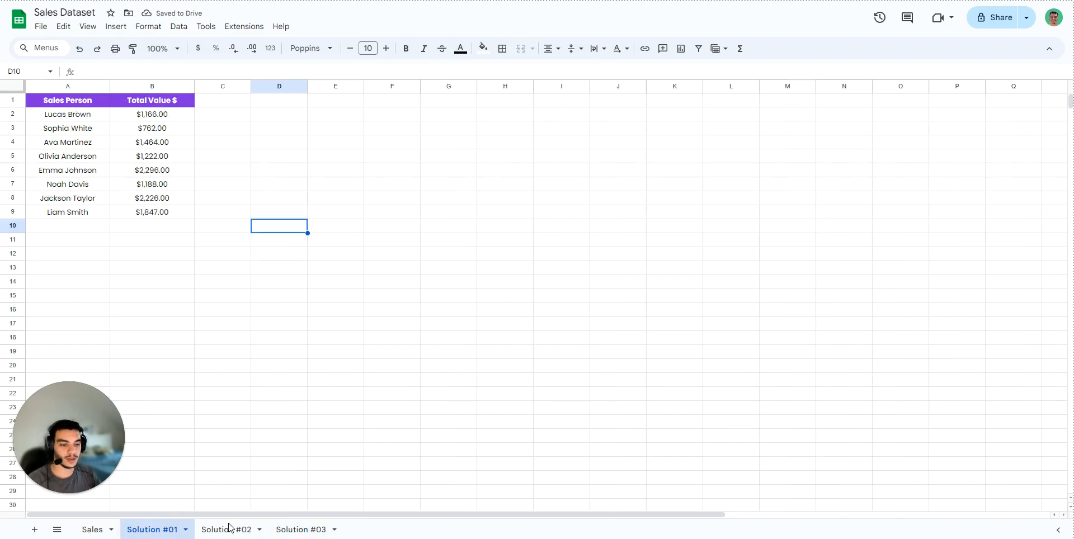
left_click(230, 527)
left_click(293, 532)
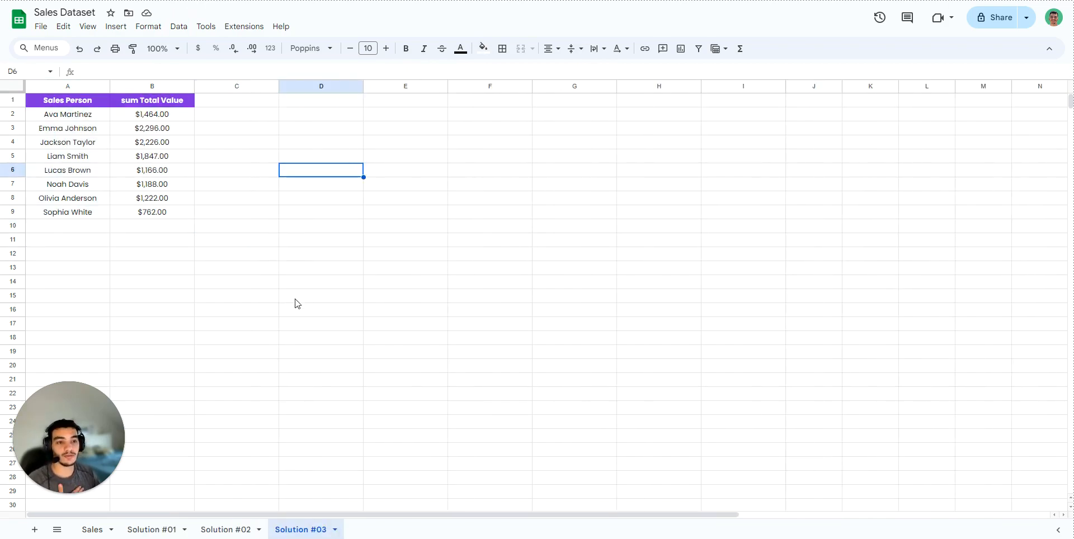